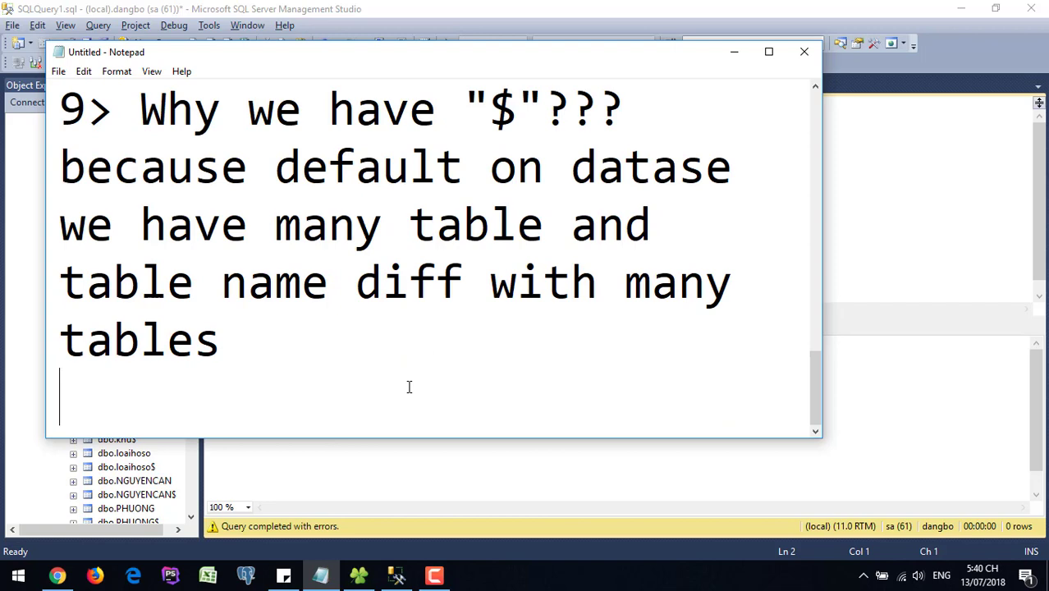
Start note 10 on the last line of the Notepad file with the text "10> Open App"
{"action": "type", "text": "10>"}
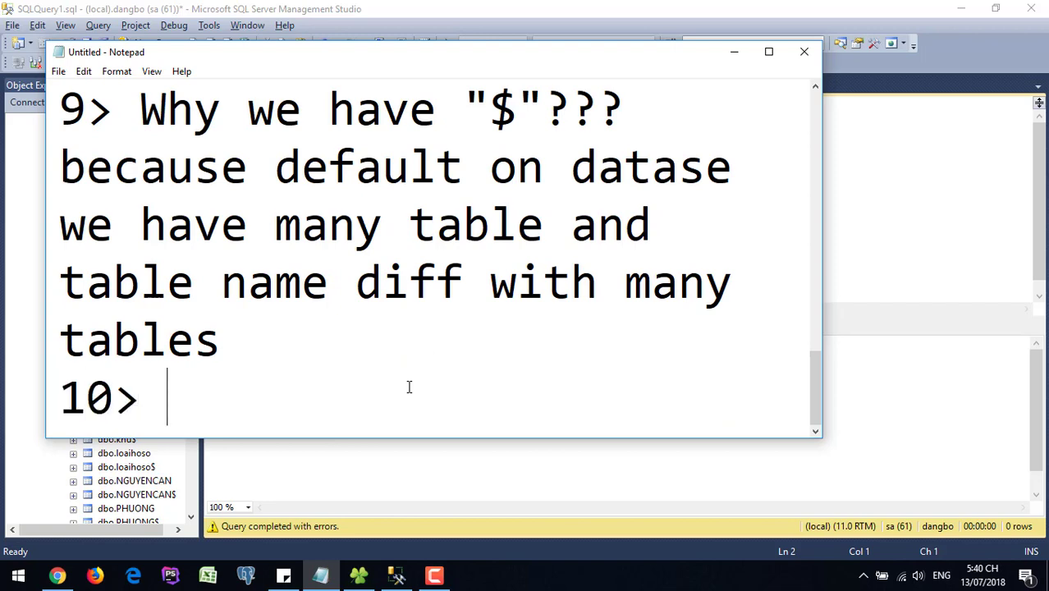
{"action": "key", "text": "alt+Tab"}
{"action": "left_click", "coordinate": [343, 115]}
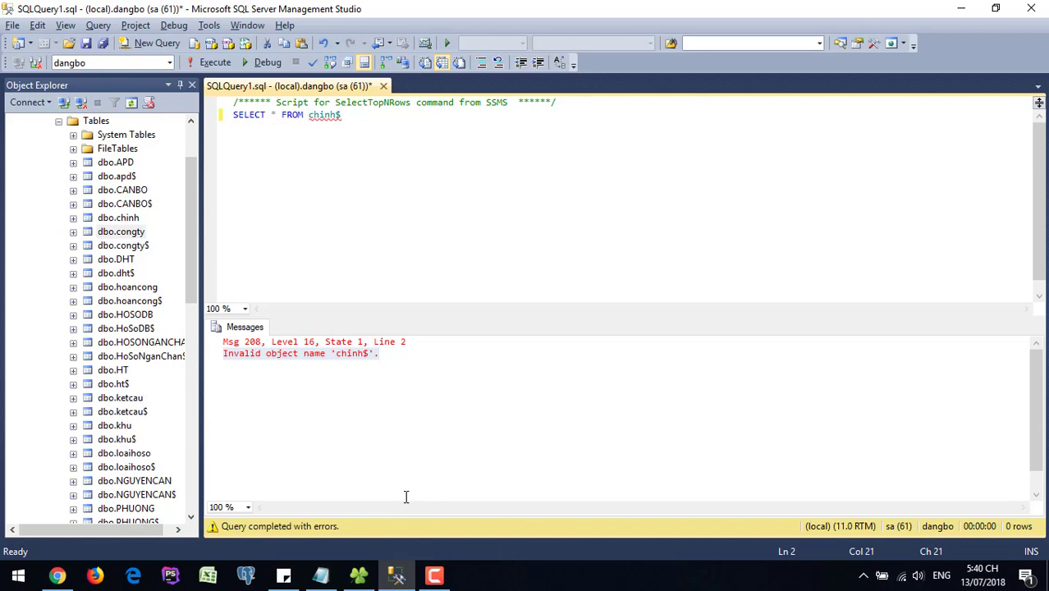
{"action": "left_click", "coordinate": [329, 573]}
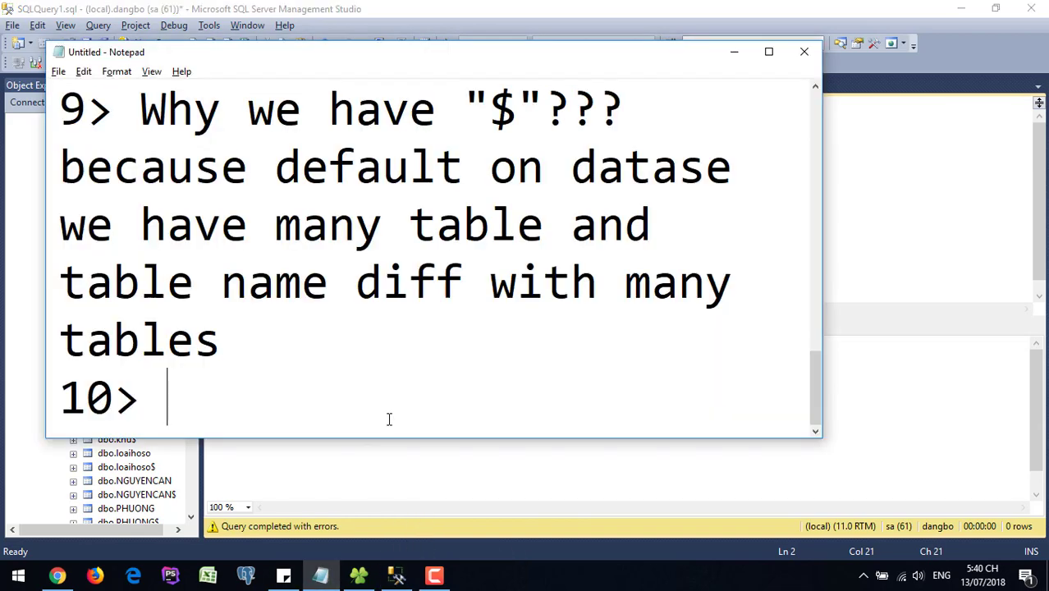
{"action": "type", "text": "Open "}
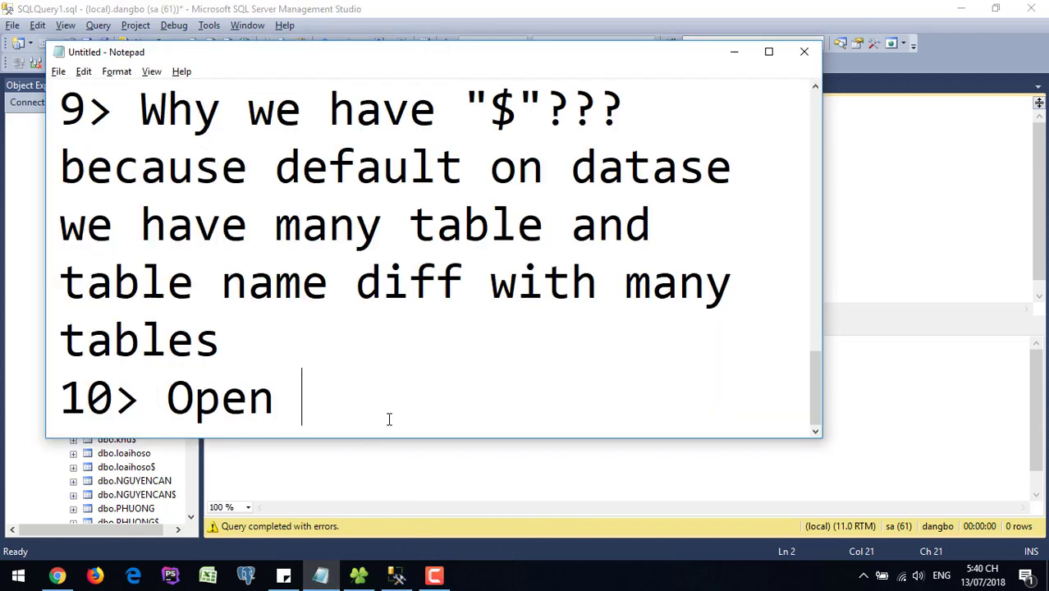
{"action": "type", "text": "App I"}
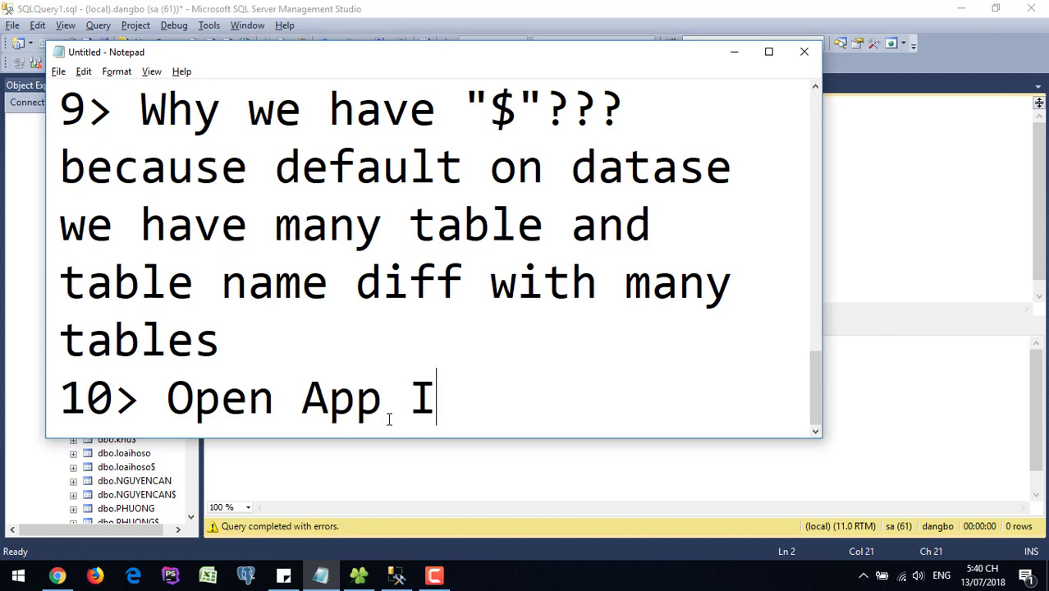
{"action": "key", "text": "BackSpace"}
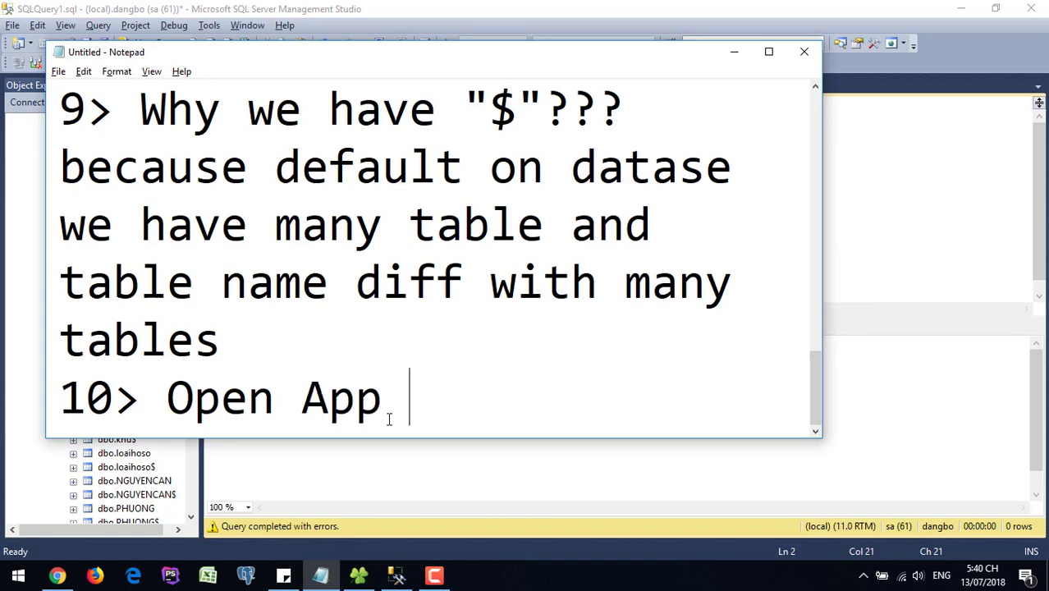
Check the program file's name in the Excel-SQL folder and complete the Notepad line as "10> Open App Excel-SQL.exe"
{"action": "left_click", "coordinate": [358, 575]}
{"action": "left_click", "coordinate": [66, 10]}
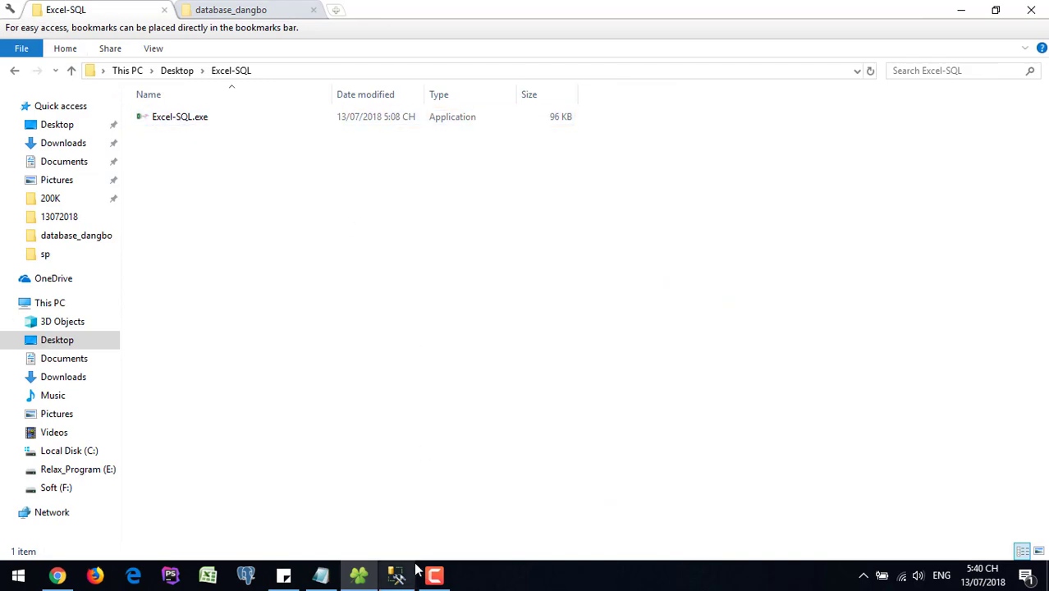
{"action": "key", "text": "alt+Tab"}
{"action": "left_click_drag", "start_coordinate": [295, 60], "coordinate": [599, 160]}
{"action": "type", "text": "Ễcl"}
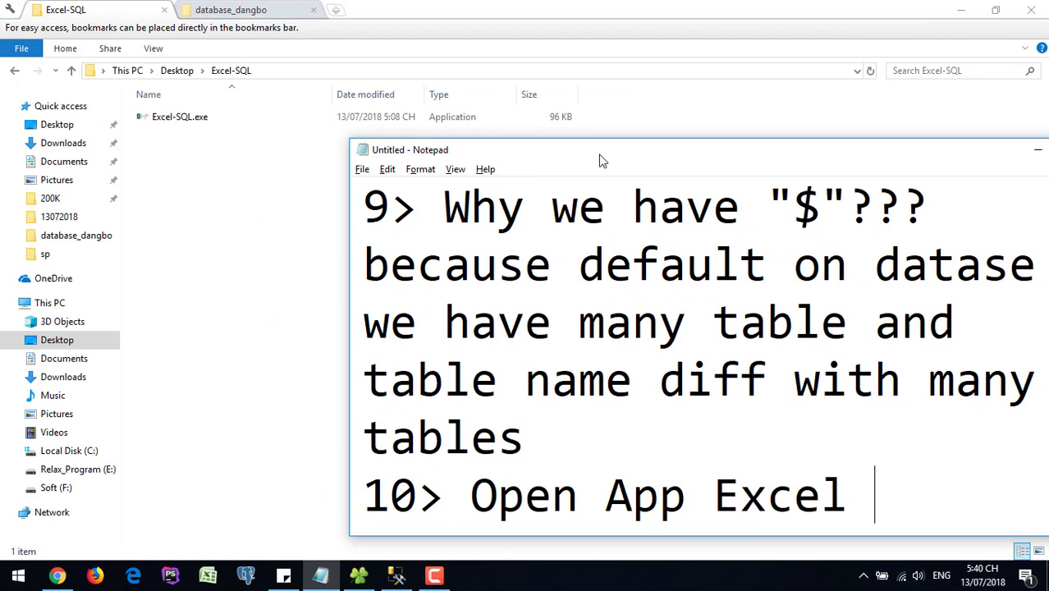
{"action": "key", "text": "BackSpace"}
{"action": "type", "text": "-SQL"}
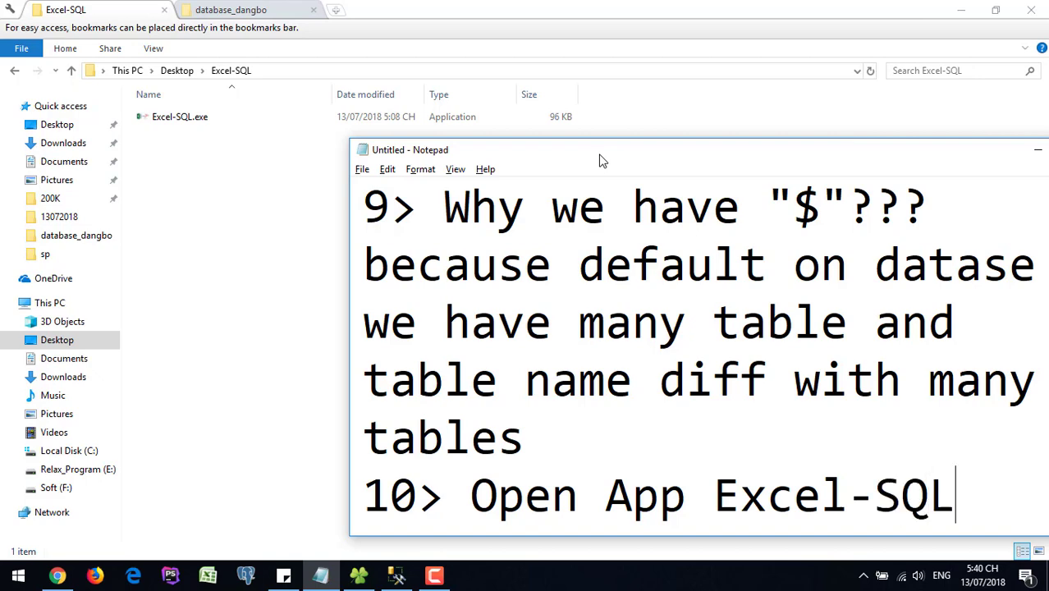
{"action": "type", "text": ".exe"}
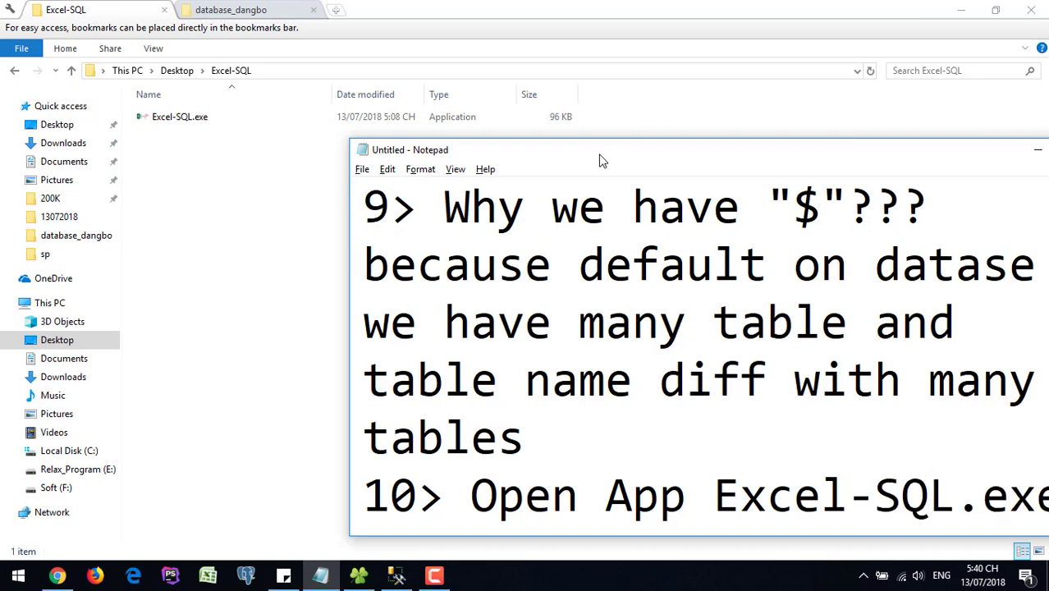
{"action": "left_click_drag", "start_coordinate": [532, 158], "coordinate": [324, 140]}
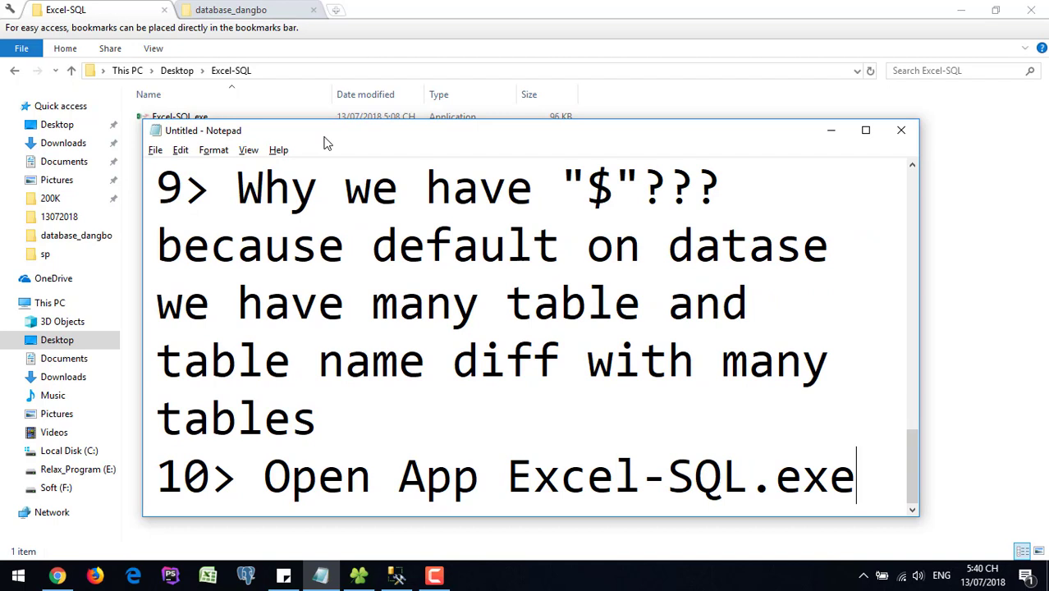
Launch Excel-SQL.exe from the Excel-SQL folder and start browsing for the file to import
{"action": "left_click", "coordinate": [127, 9]}
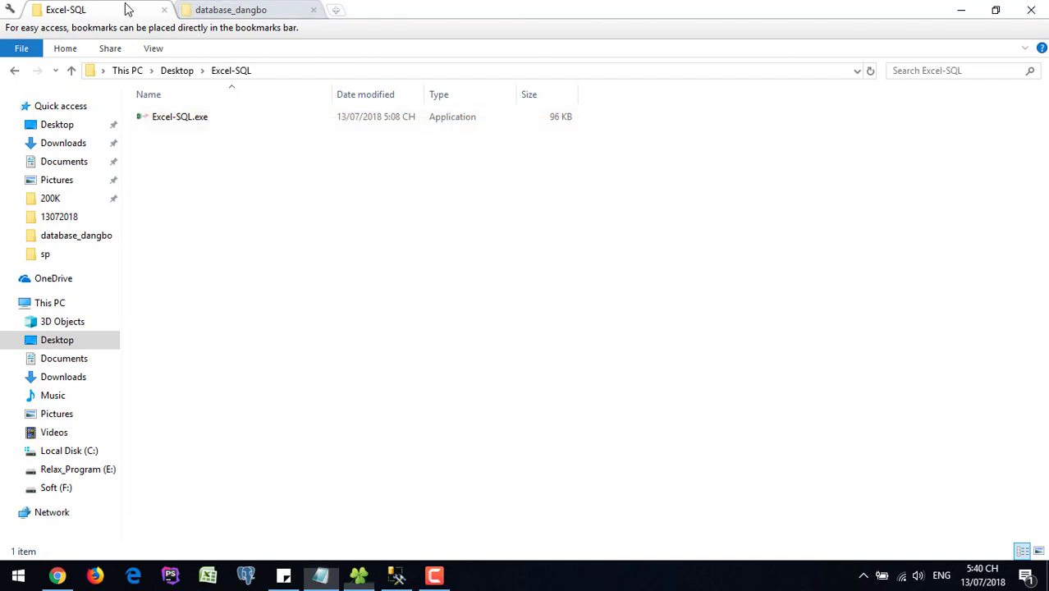
{"action": "double_click", "coordinate": [186, 121]}
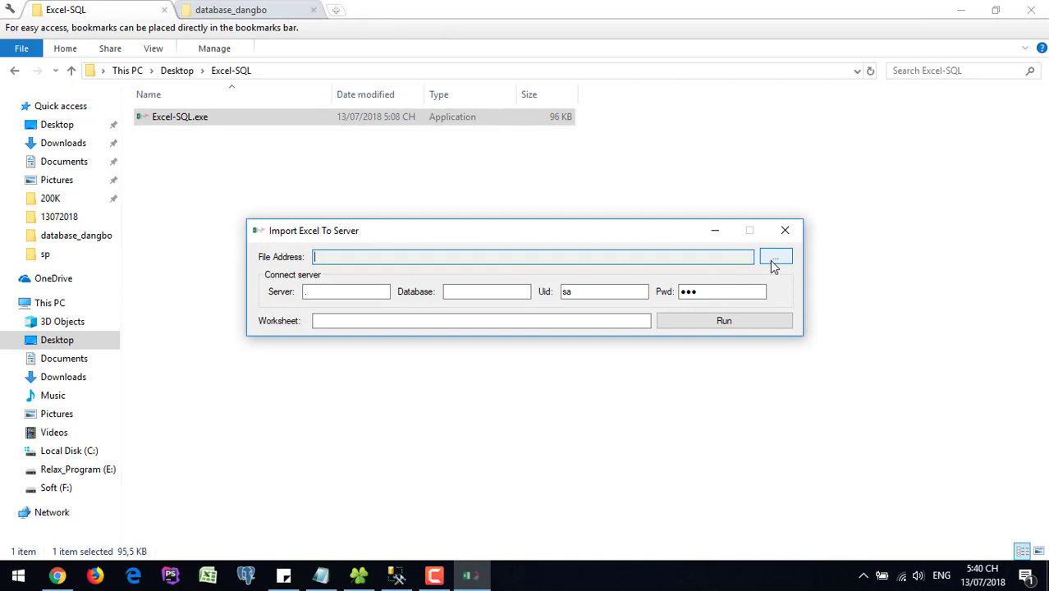
{"action": "left_click", "coordinate": [773, 265]}
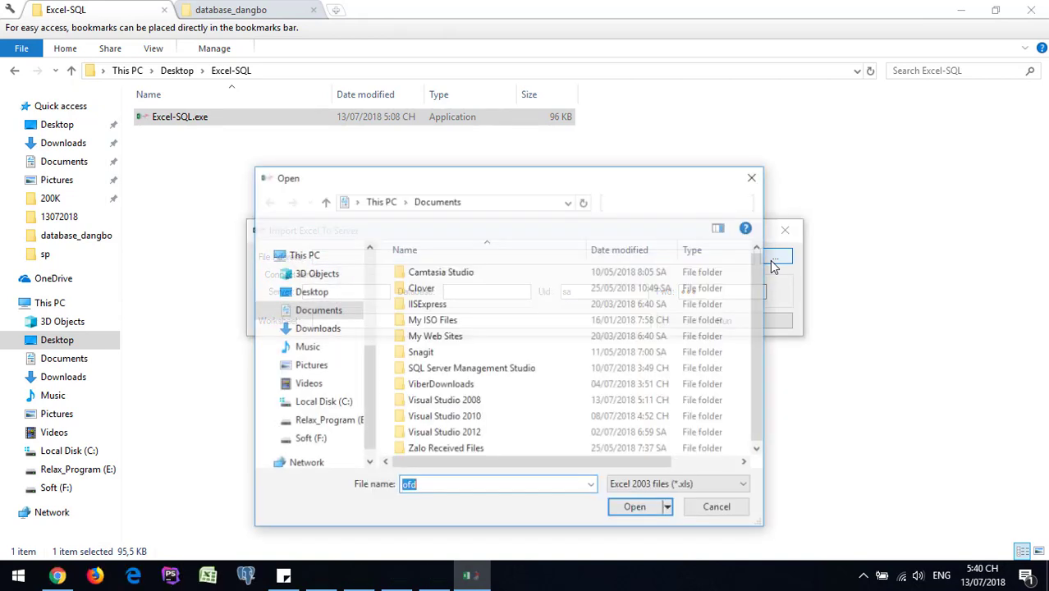
Copy the path of the database_dangbo folder from File Explorer and go to that folder in the import tool's Open dialog
{"action": "left_click", "coordinate": [250, 10]}
{"action": "left_click", "coordinate": [332, 73]}
{"action": "right_click", "coordinate": [333, 77]}
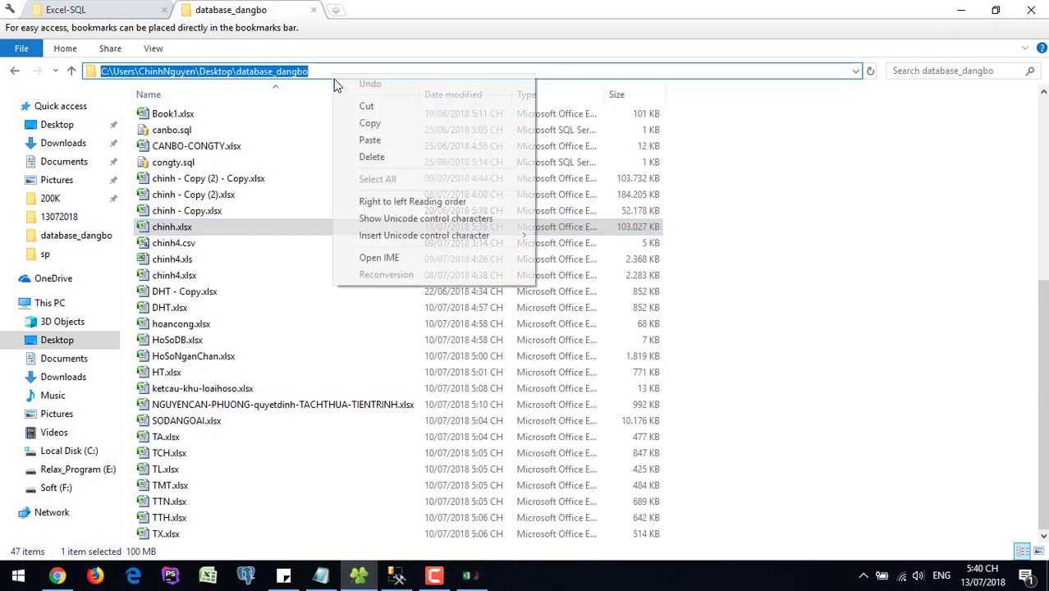
{"action": "left_click", "coordinate": [369, 123]}
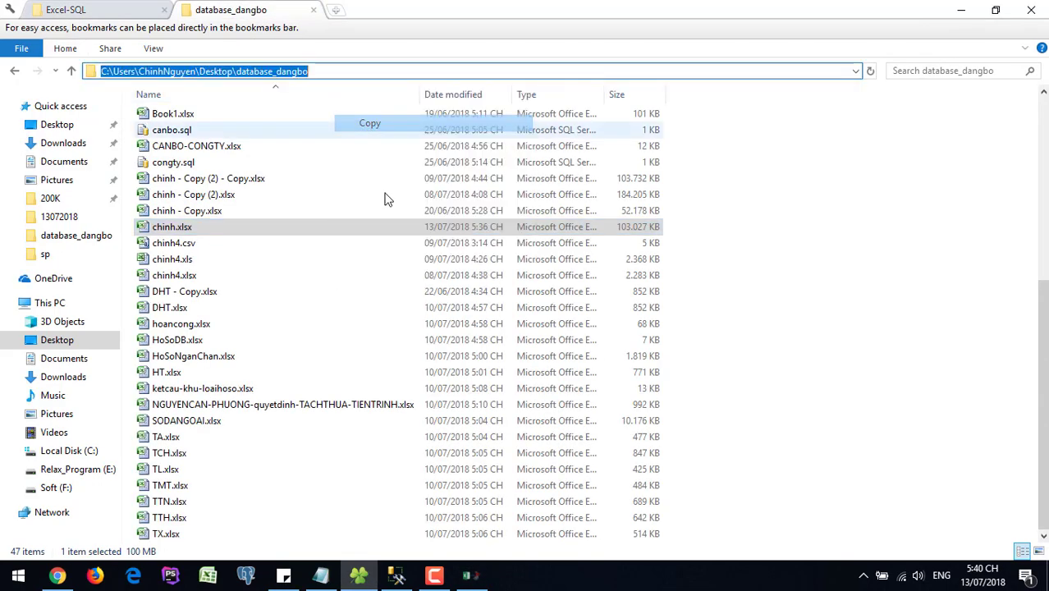
{"action": "left_click", "coordinate": [474, 577]}
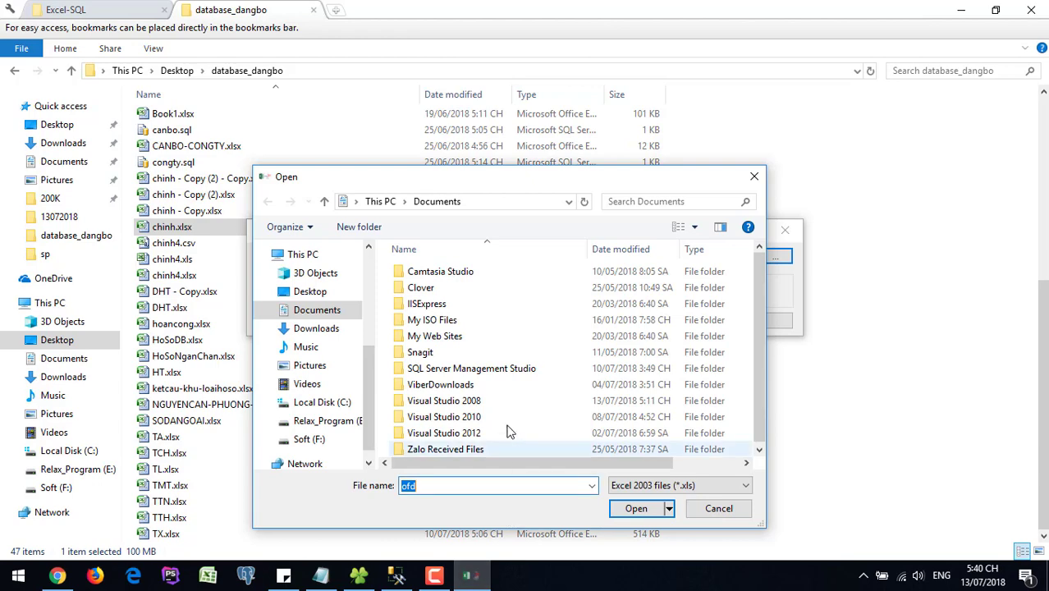
{"action": "right_click", "coordinate": [492, 201]}
{"action": "left_click", "coordinate": [489, 203]}
{"action": "left_click", "coordinate": [487, 201]}
{"action": "right_click", "coordinate": [487, 202]}
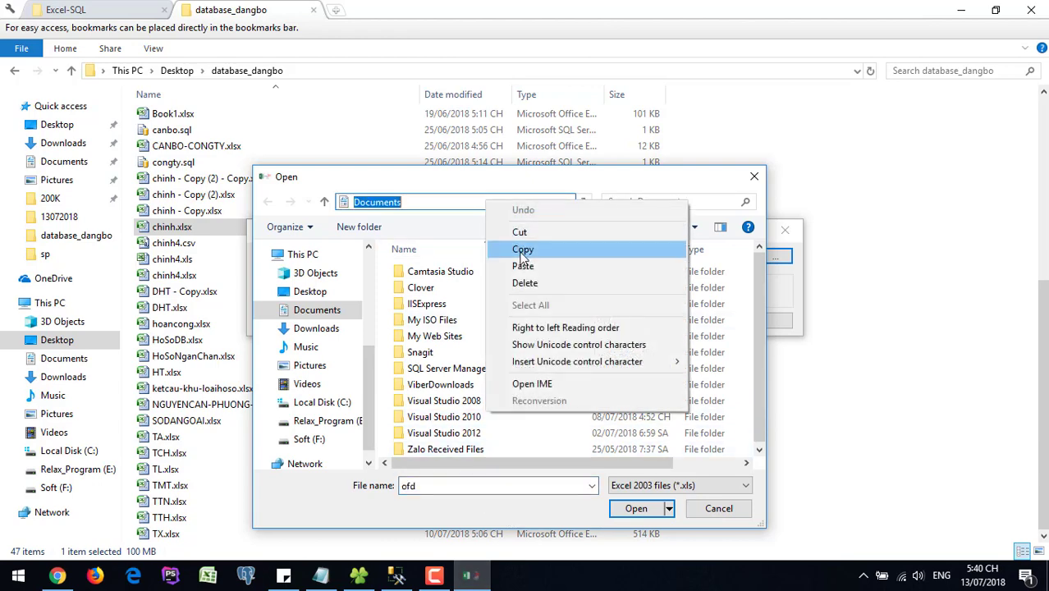
{"action": "left_click", "coordinate": [525, 267]}
{"action": "key", "text": "Return"}
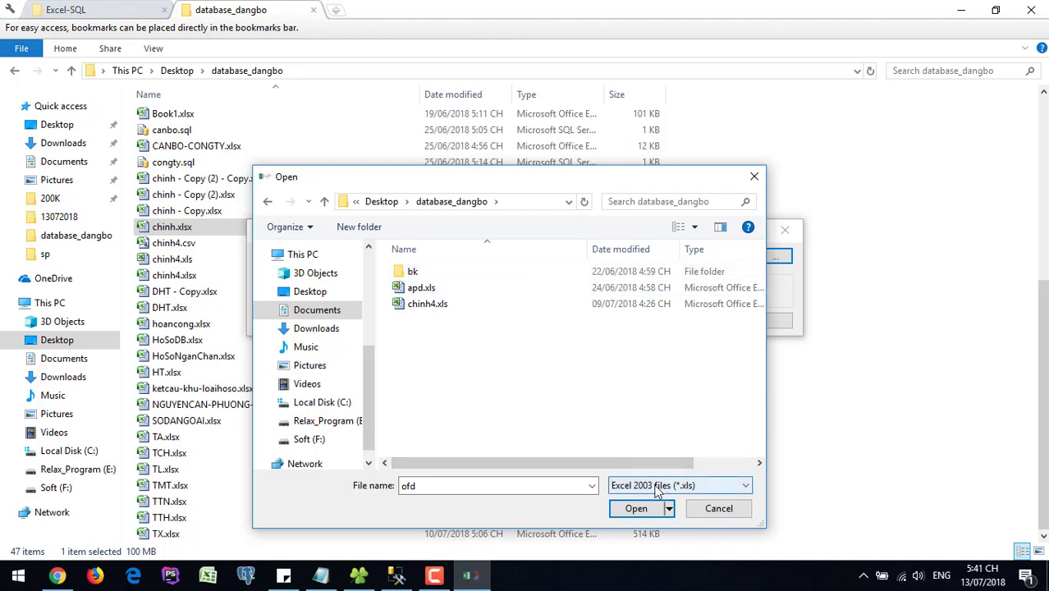
Filter the dialog to Excel Plus (version >= 2007) (*.xlsx) files and open chinh.xlsx as the import file
{"action": "left_click", "coordinate": [651, 488]}
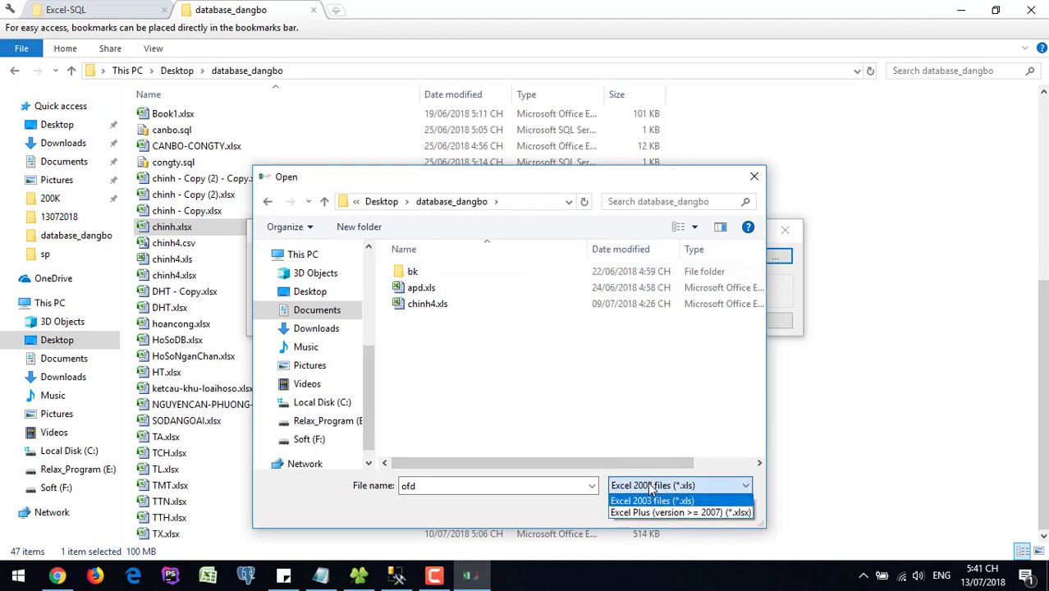
{"action": "left_click", "coordinate": [694, 513]}
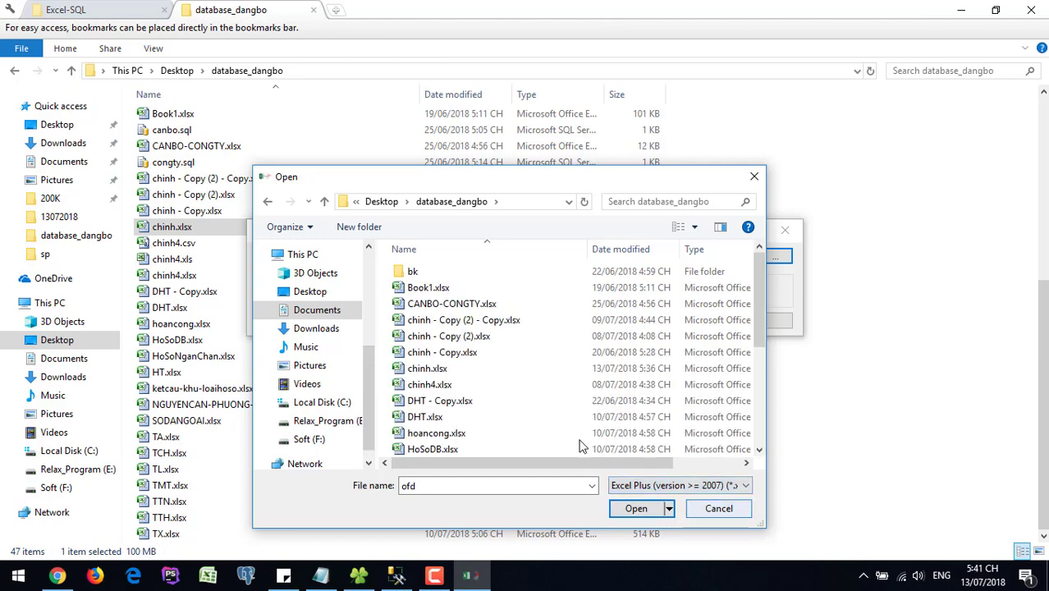
{"action": "left_click", "coordinate": [480, 368]}
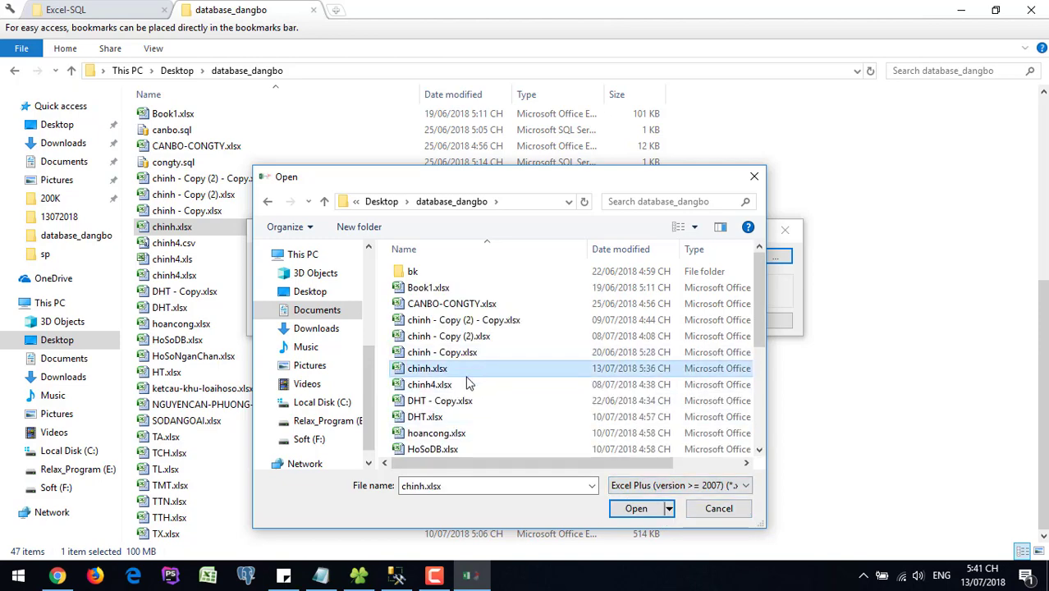
{"action": "double_click", "coordinate": [552, 180]}
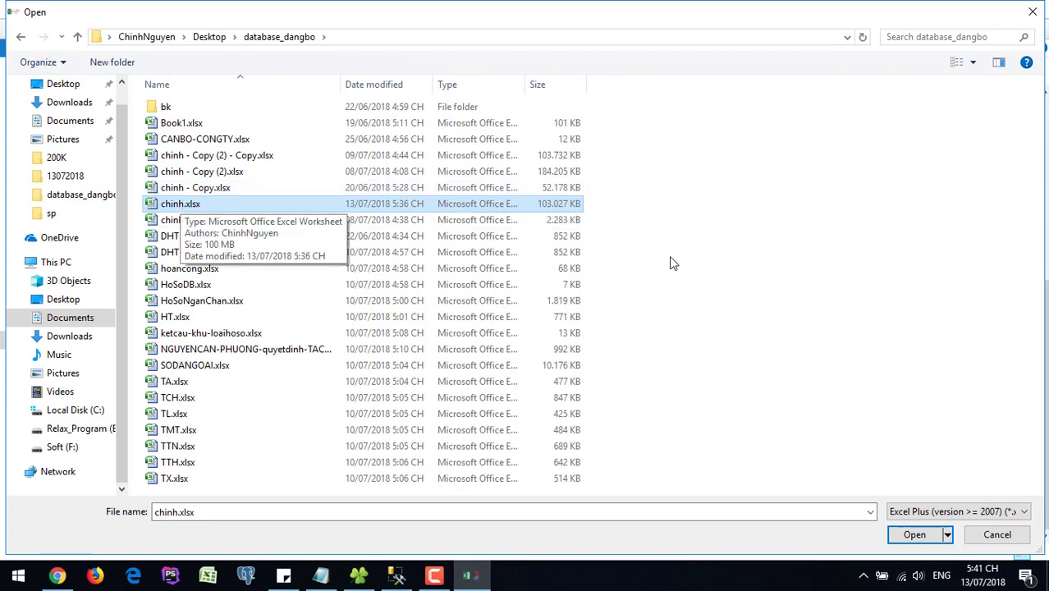
{"action": "left_click", "coordinate": [912, 535]}
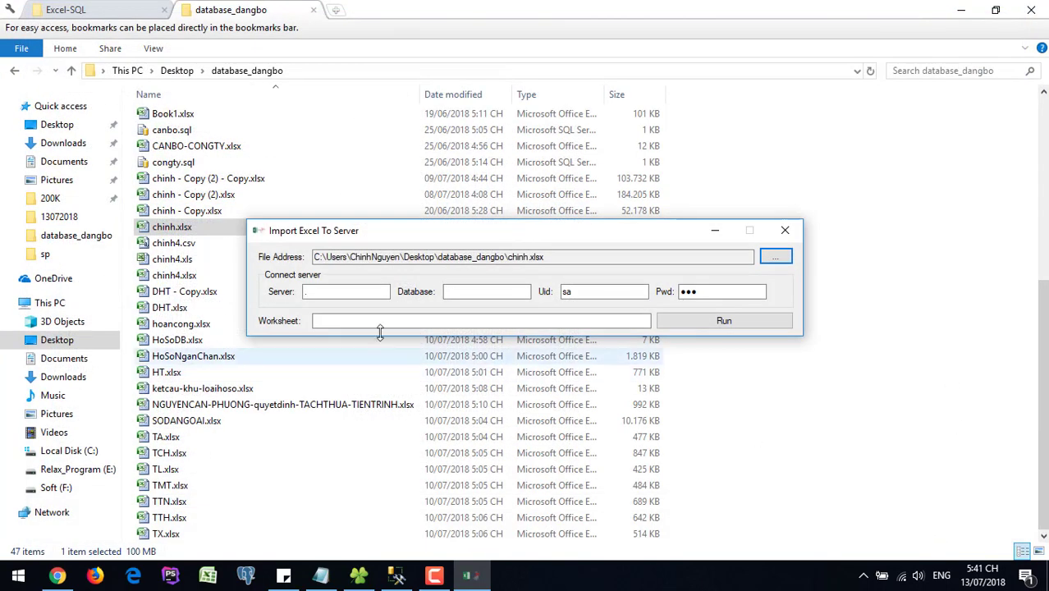
Select the server value in the import form, then add the line "11> Input server, you can use sql local" in Notepad
{"action": "left_click", "coordinate": [328, 291]}
{"action": "key", "text": "BackSpace"}
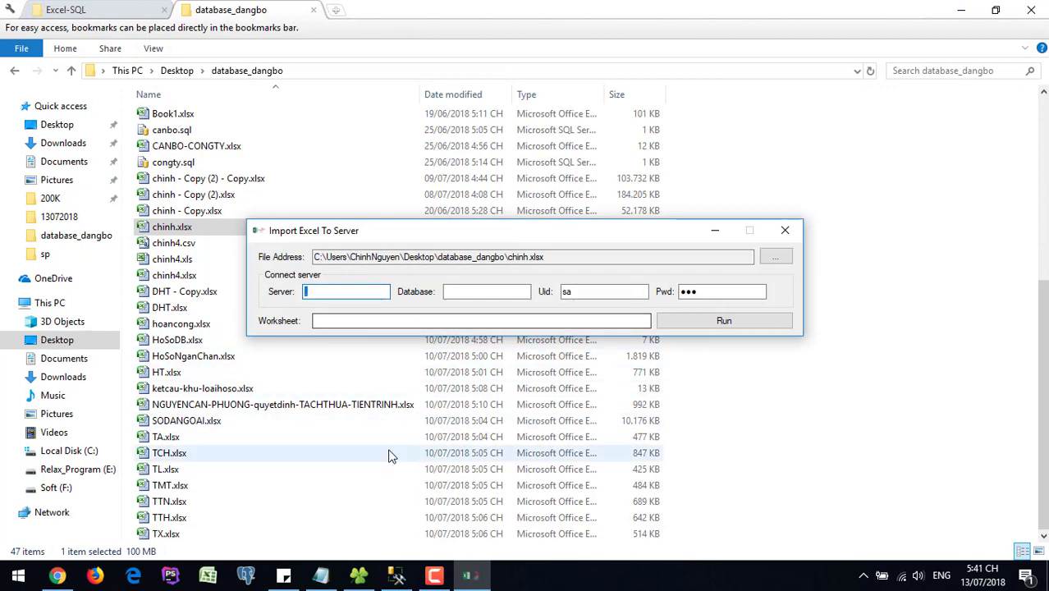
{"action": "left_click", "coordinate": [321, 575]}
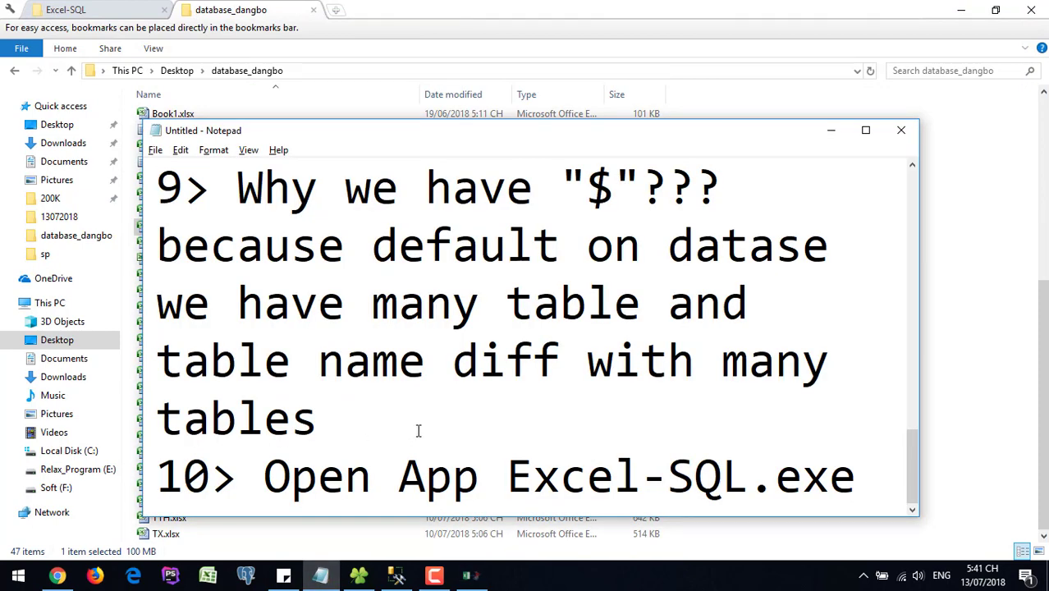
{"action": "key", "text": "Return"}
{"action": "type", "text": "11> I"}
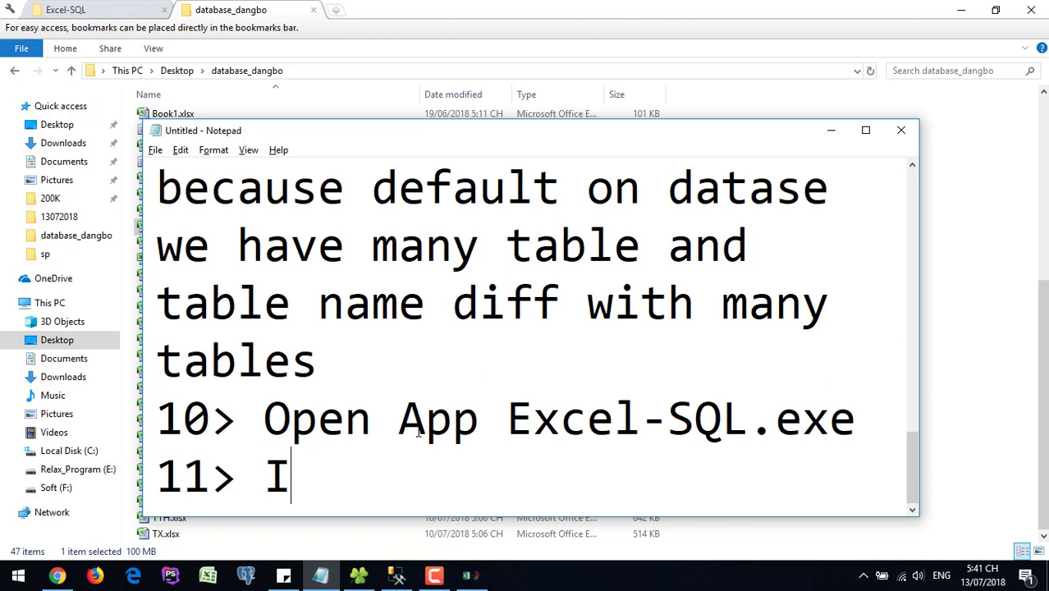
{"action": "type", "text": "nput server"}
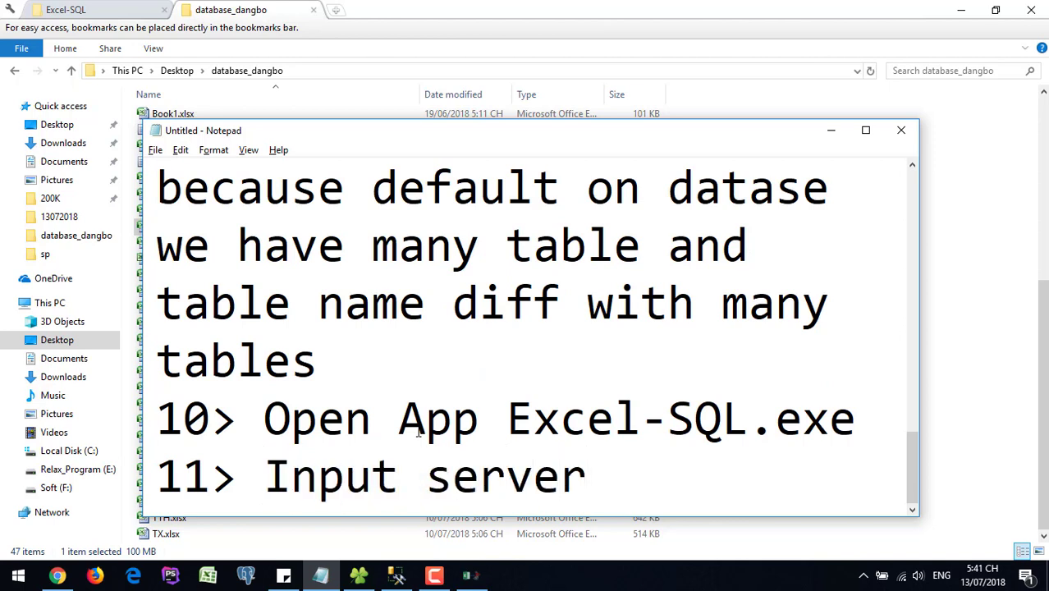
{"action": "type", "text": ", you can us"}
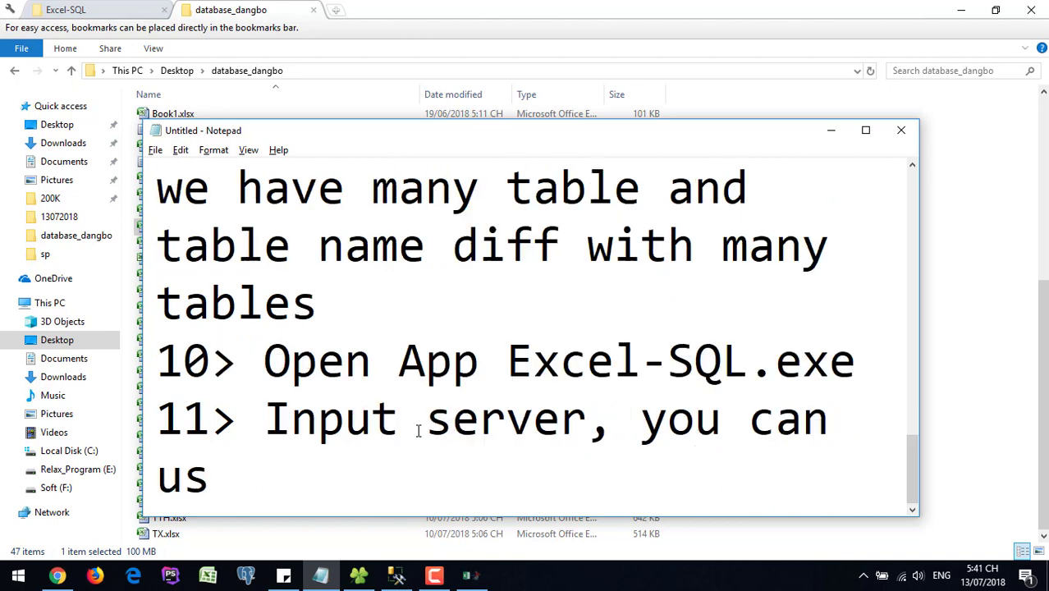
{"action": "type", "text": "e sql local"}
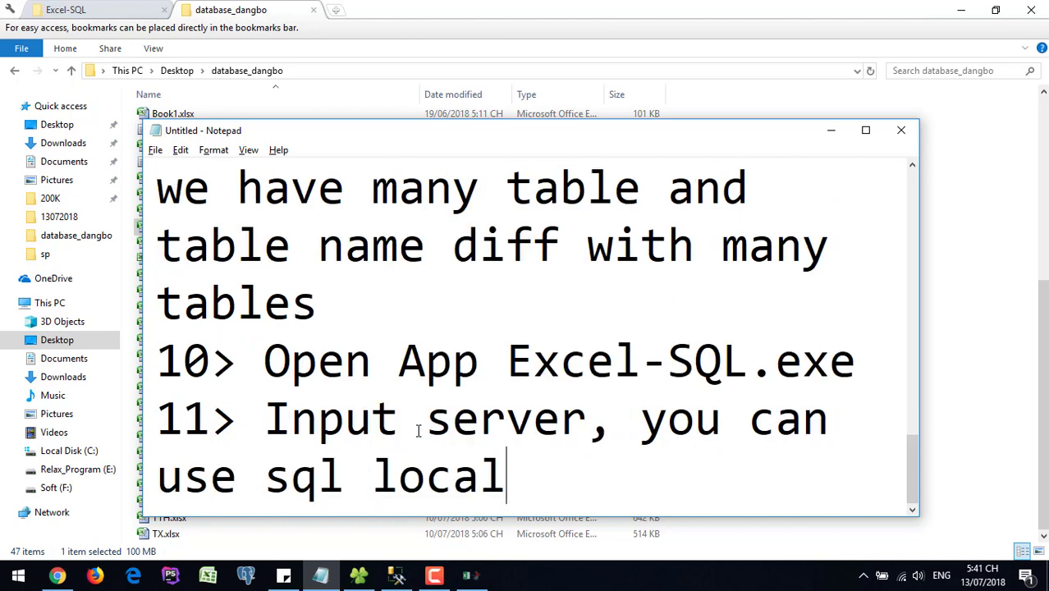
Continue line 11 in Notepad with "or ip server have sql server public"
{"action": "type", "text": " ort"}
{"action": "key", "text": "BackSpace"}
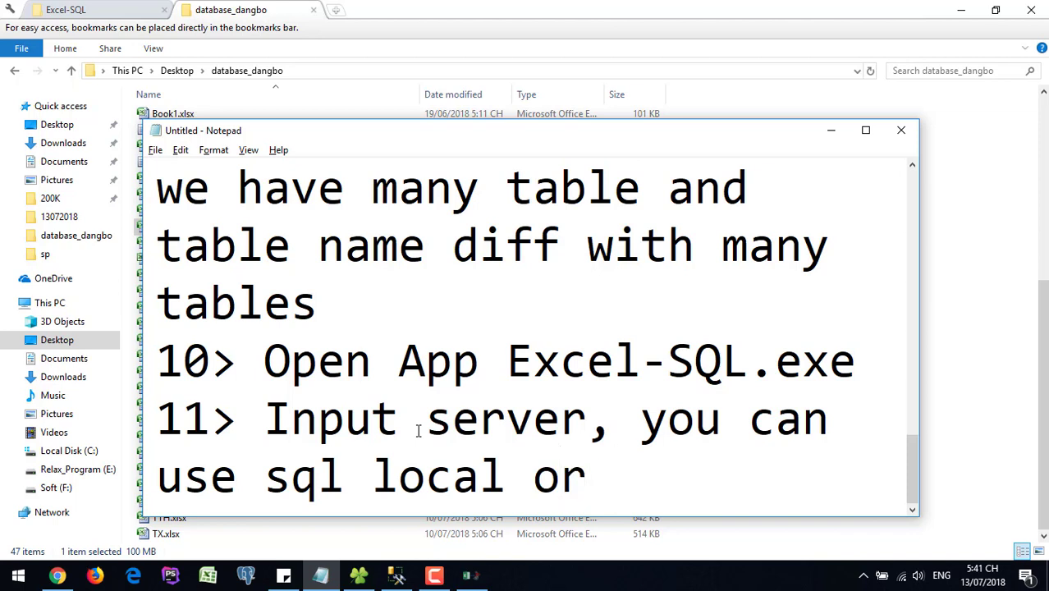
{"action": "type", "text": "ip"}
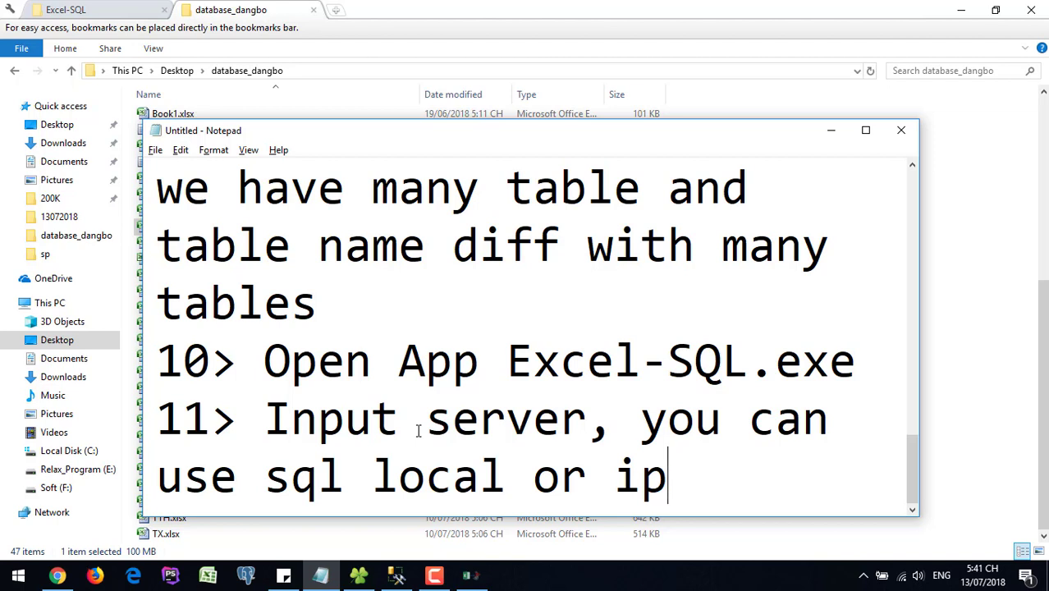
{"action": "type", "text": " server"}
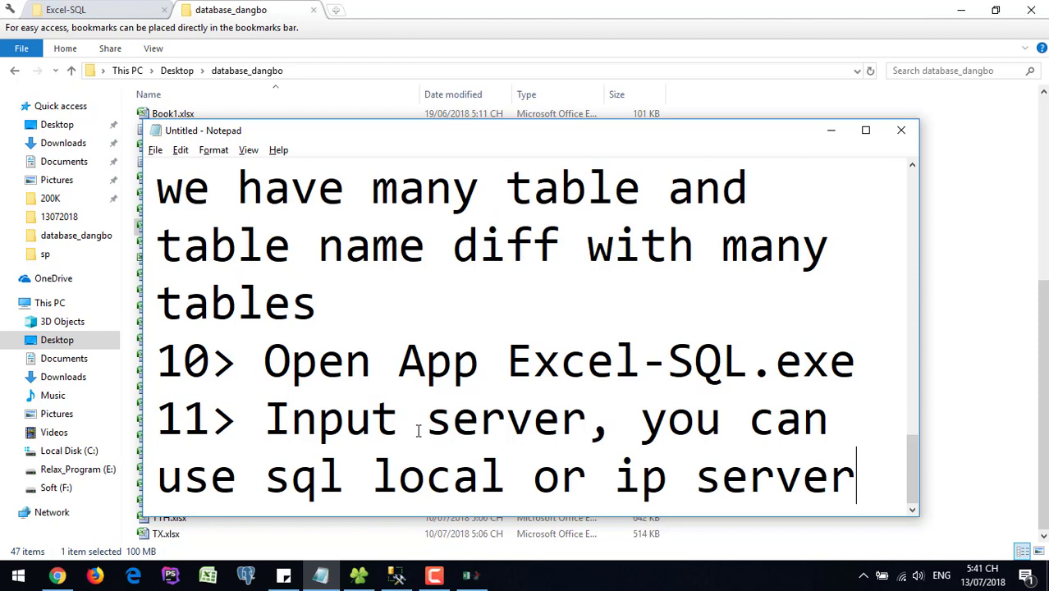
{"action": "type", "text": " ha"}
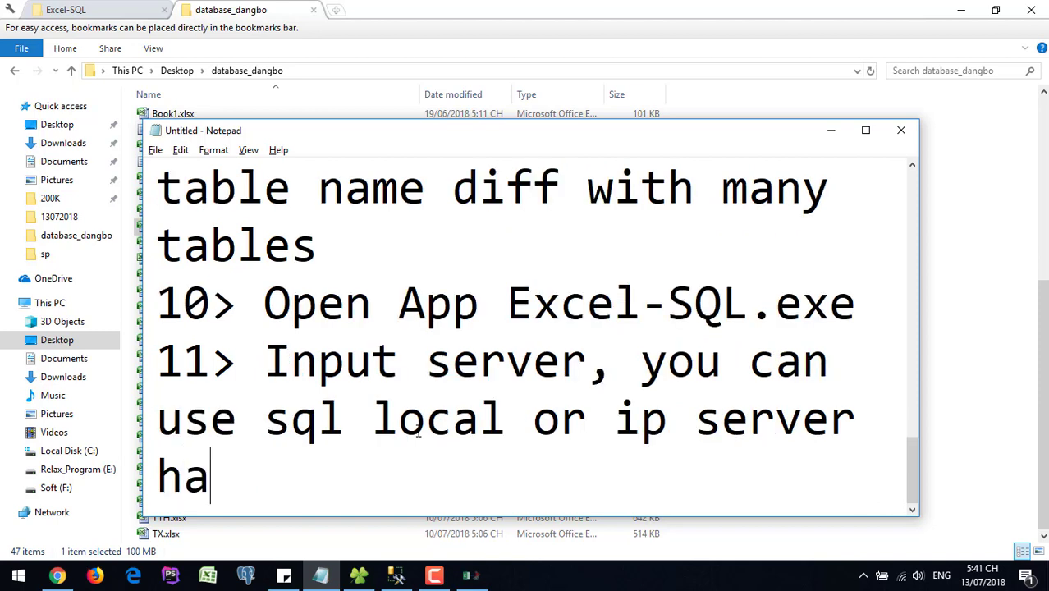
{"action": "type", "text": "ve sql server p["}
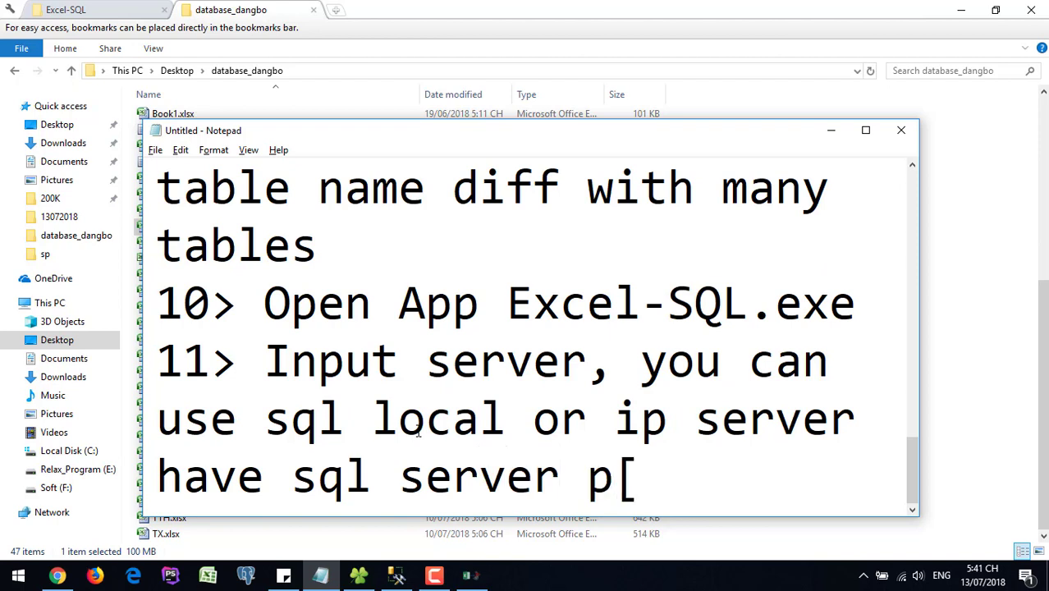
{"action": "key", "text": "BackSpace"}
{"action": "type", "text": "ublic"}
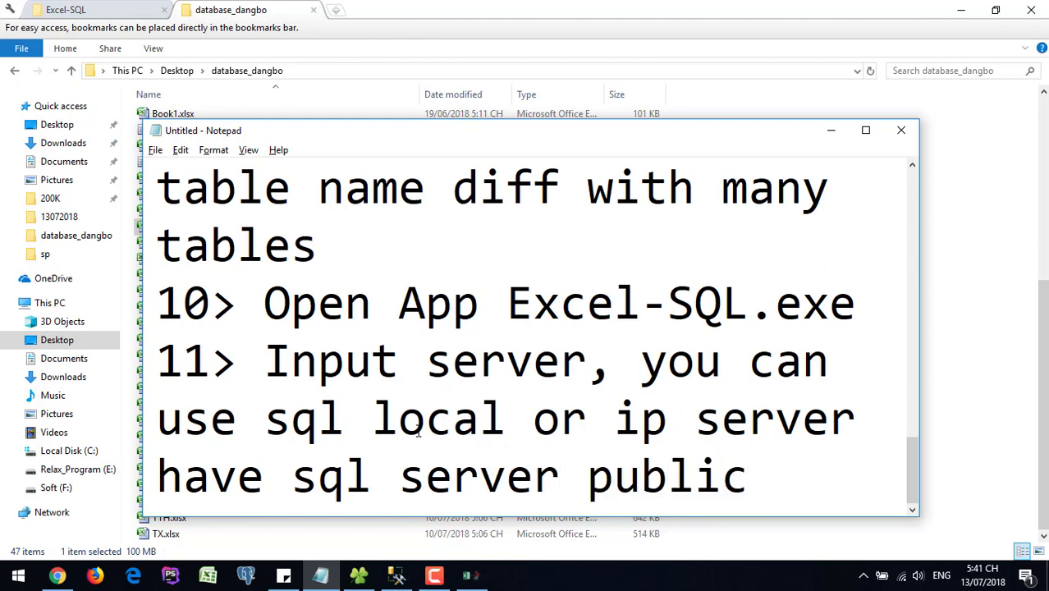
{"action": "key", "text": "Return"}
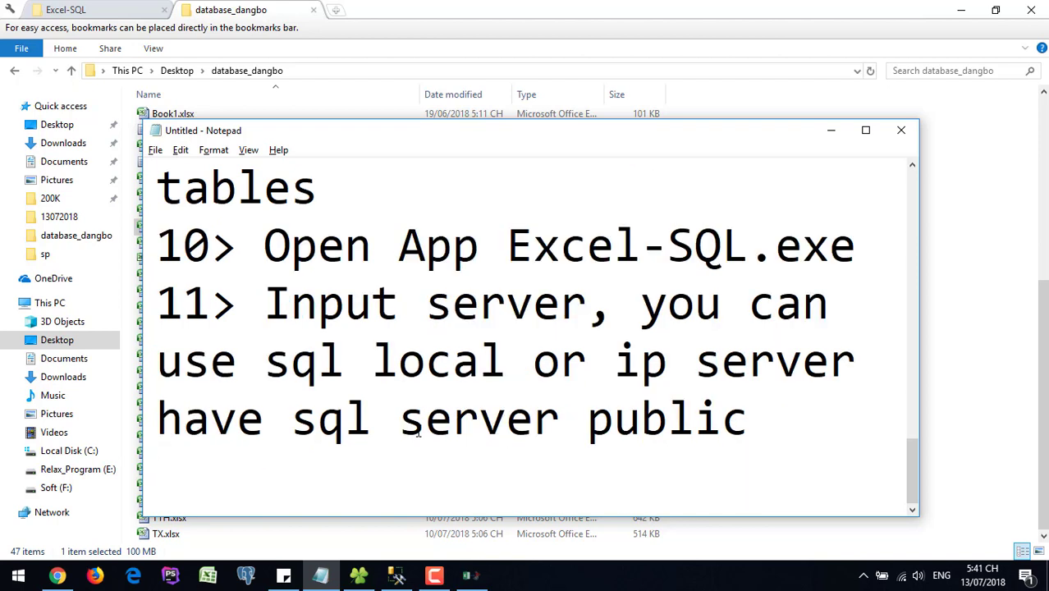
Check the server field in the import form, then add ". I use local" to the end of line 11 in Notepad
{"action": "left_click", "coordinate": [470, 576]}
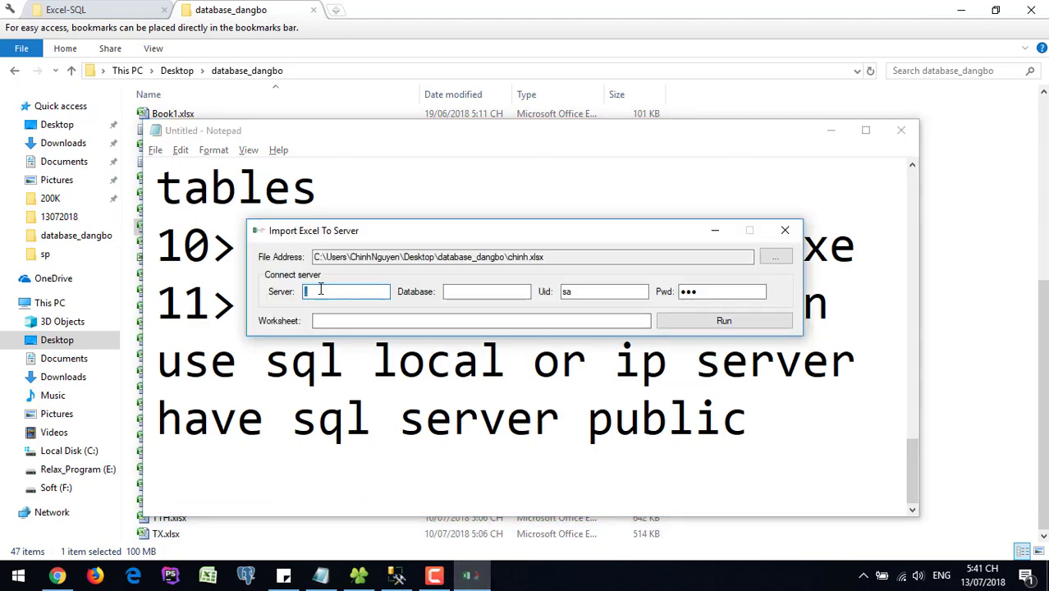
{"action": "left_click", "coordinate": [323, 475]}
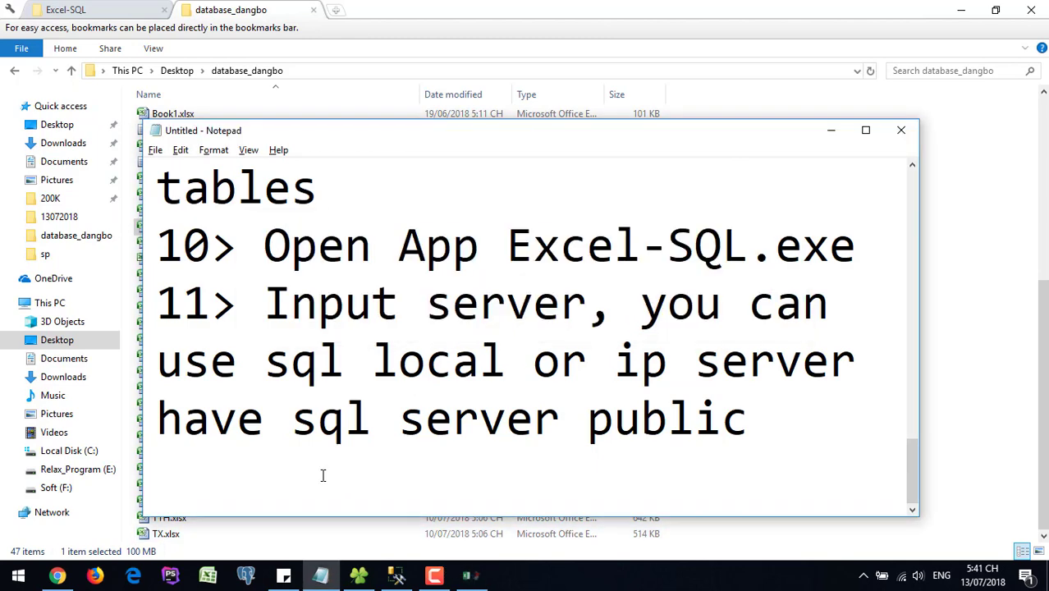
{"action": "key", "text": "BackSpace"}
{"action": "type", "text": ". Is"}
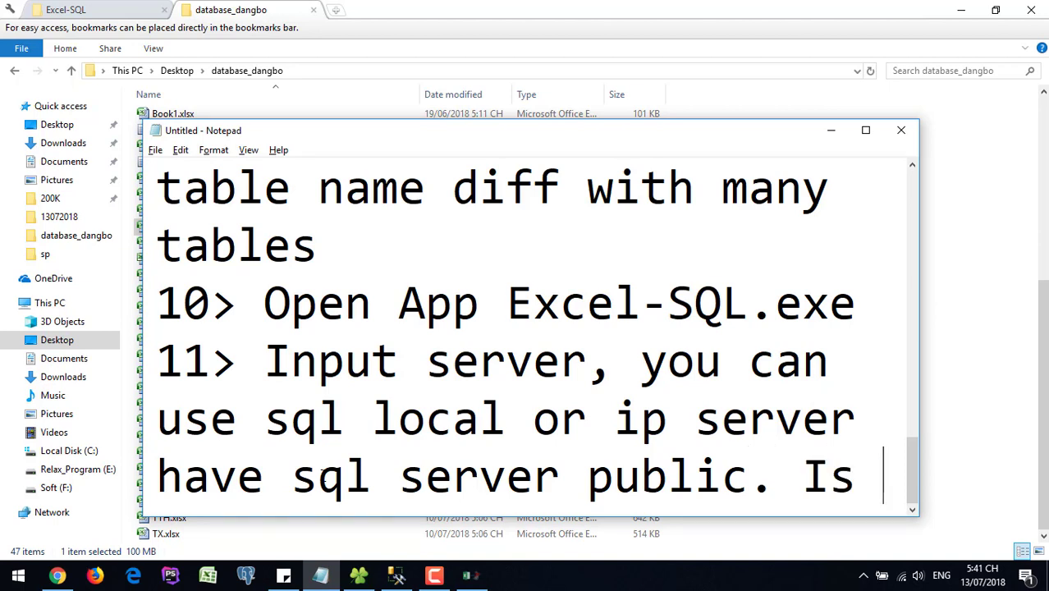
{"action": "key", "text": "BackSpace"}
{"action": "type", "text": "use ser"}
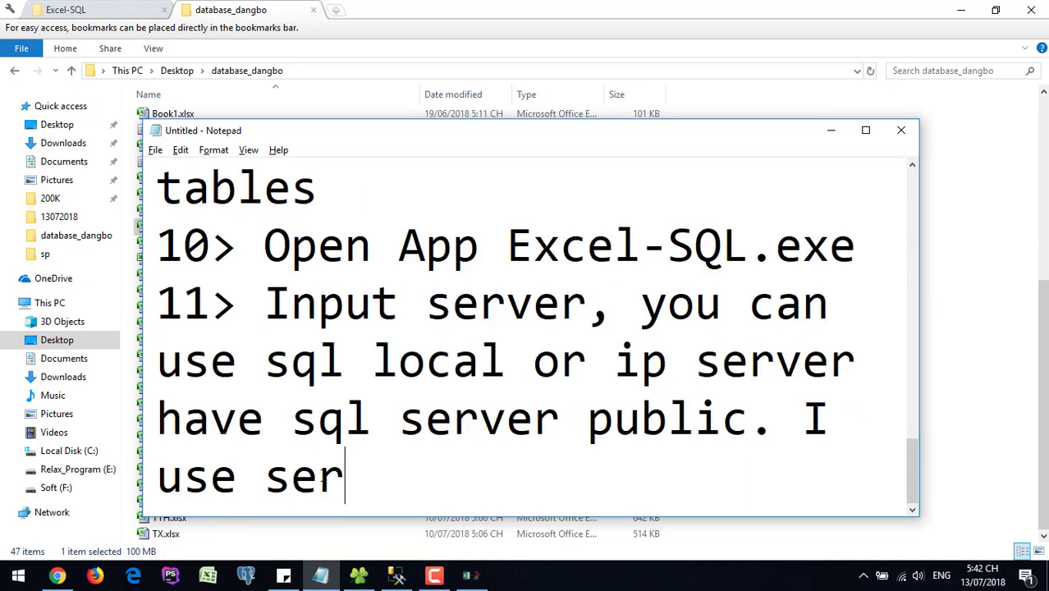
{"action": "key", "text": "BackSpace"}
{"action": "key", "text": "BackSpace"}
{"action": "key", "text": "BackSpace"}
{"action": "type", "text": "local"}
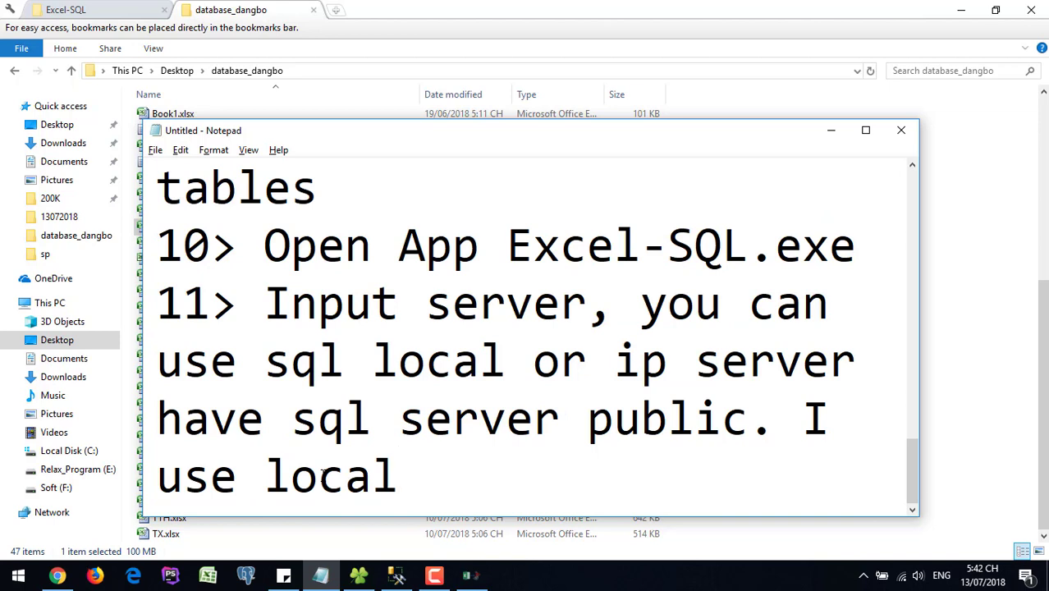
Enter dangbo as the database in the import form, then start a new Notepad line with "12> Database =>"
{"action": "left_click", "coordinate": [468, 576]}
{"action": "left_click", "coordinate": [476, 293]}
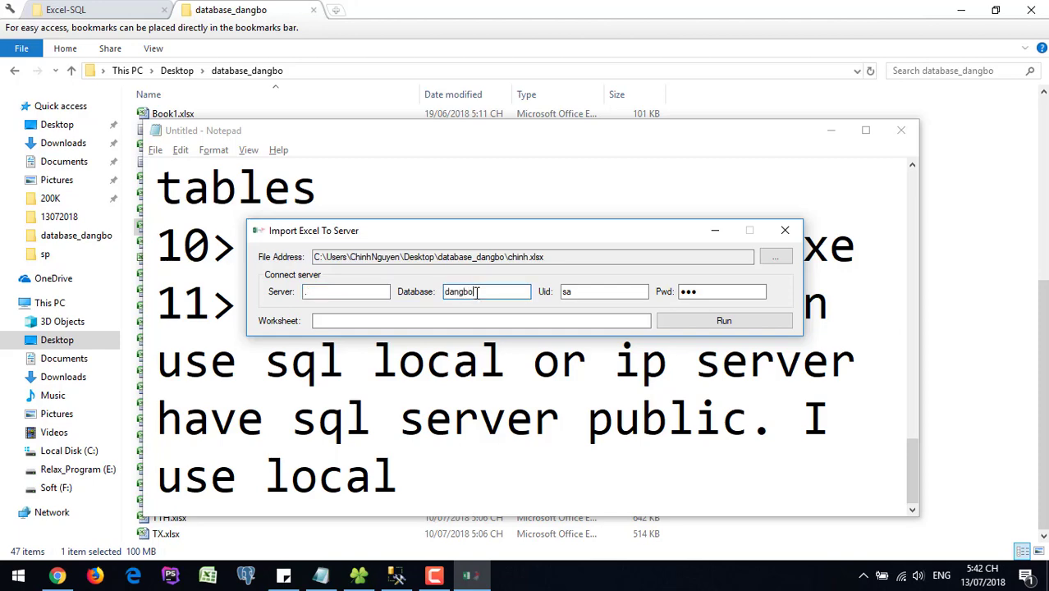
{"action": "left_click", "coordinate": [457, 476]}
{"action": "key", "text": "Return"}
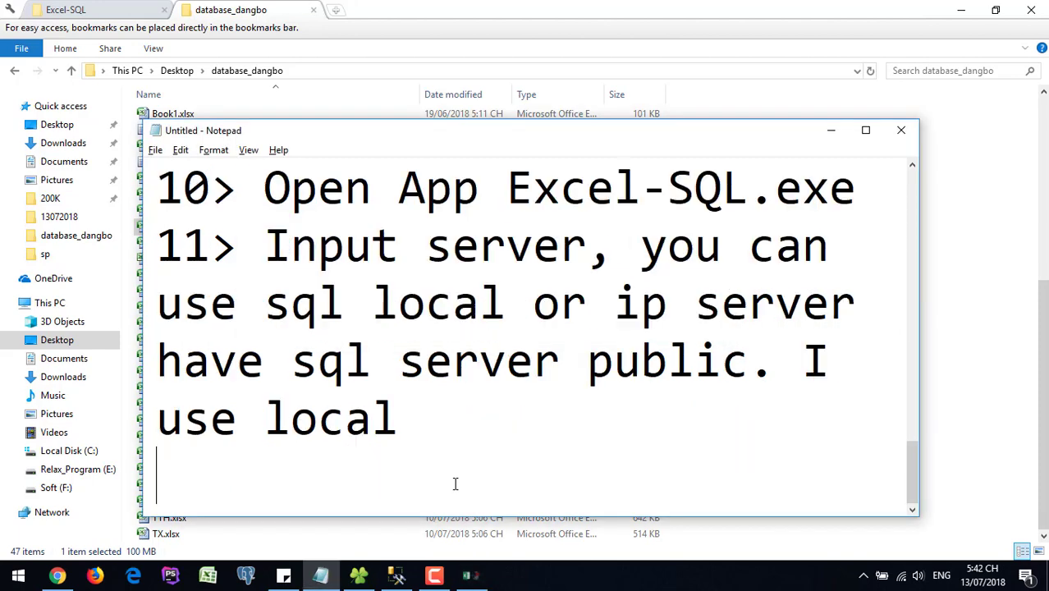
{"action": "type", "text": "12> Datqa"}
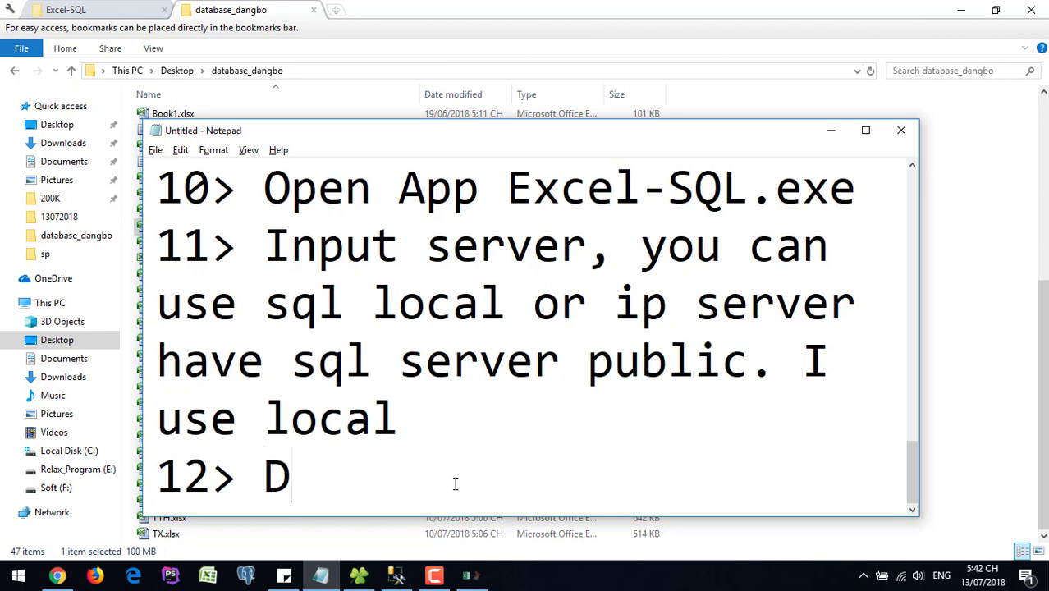
{"action": "key", "text": "BackSpace"}
{"action": "key", "text": "BackSpace"}
{"action": "type", "text": "abaw"}
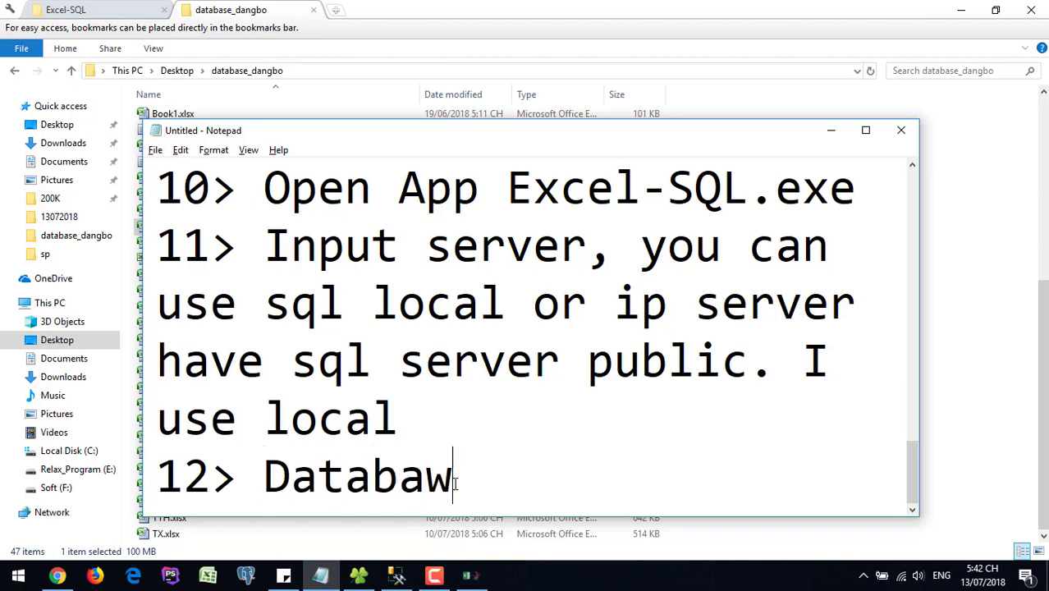
{"action": "key", "text": "BackSpace"}
{"action": "type", "text": "se => "}
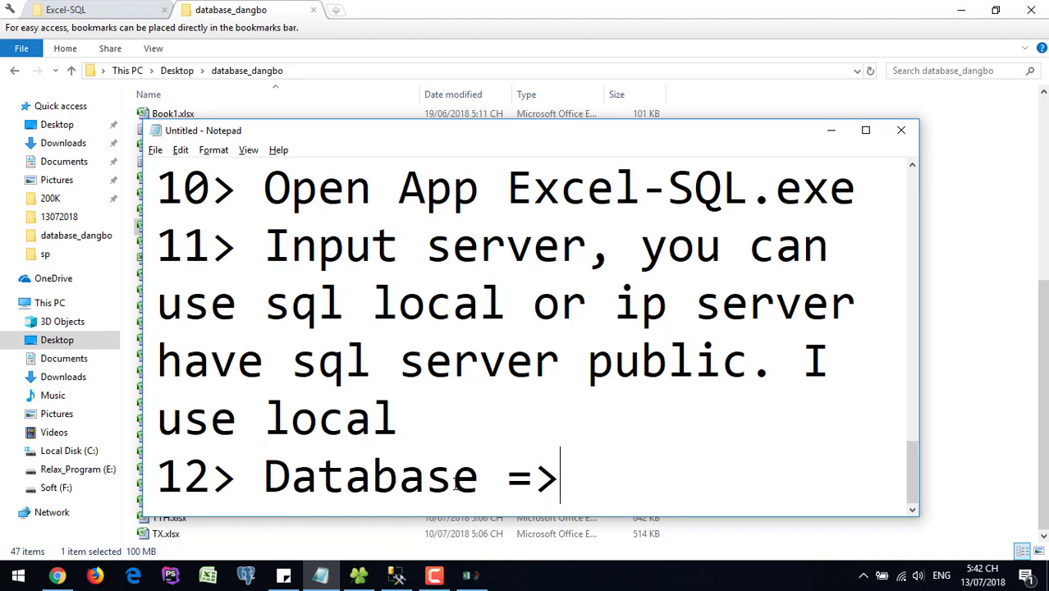
Continue line 12 in Notepad with the words "Database we want import"
{"action": "type", "text": "Data o"}
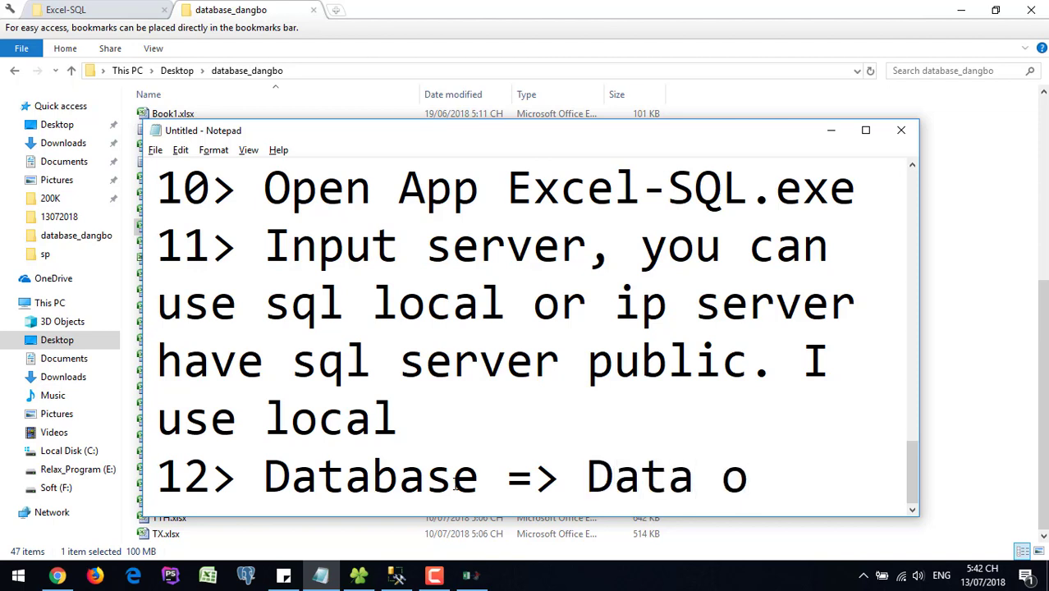
{"action": "key", "text": "BackSpace"}
{"action": "key", "text": "BackSpace"}
{"action": "type", "text": "base "}
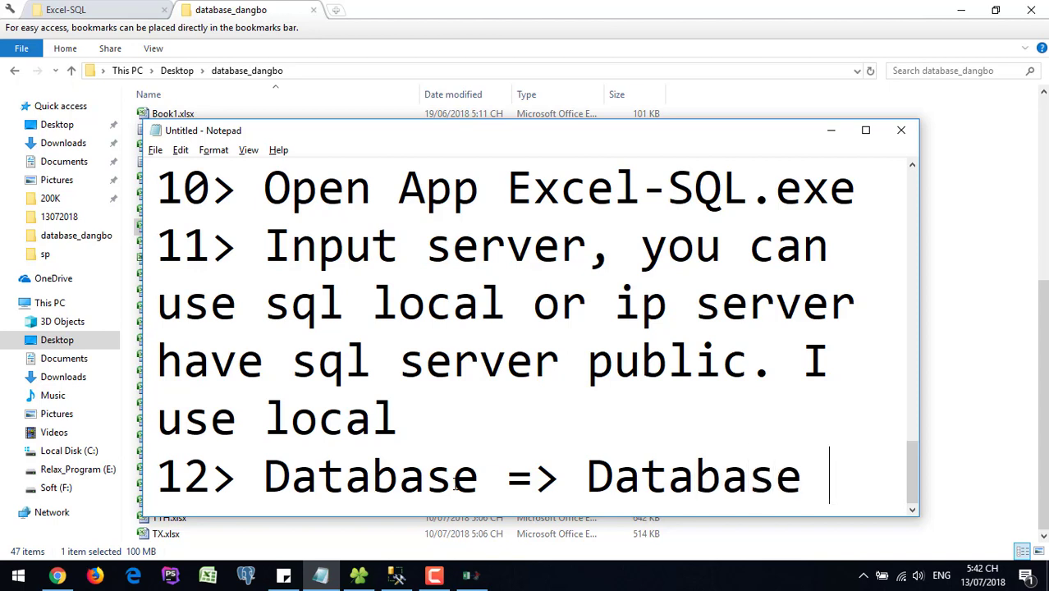
{"action": "type", "text": "we want a"}
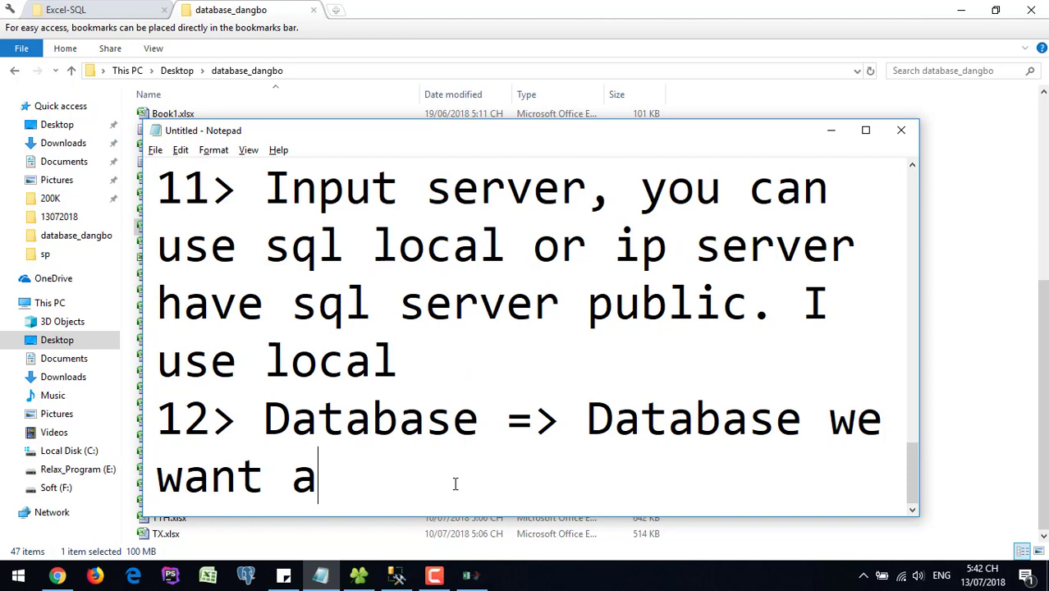
{"action": "key", "text": "BackSpace"}
{"action": "type", "text": "imp"}
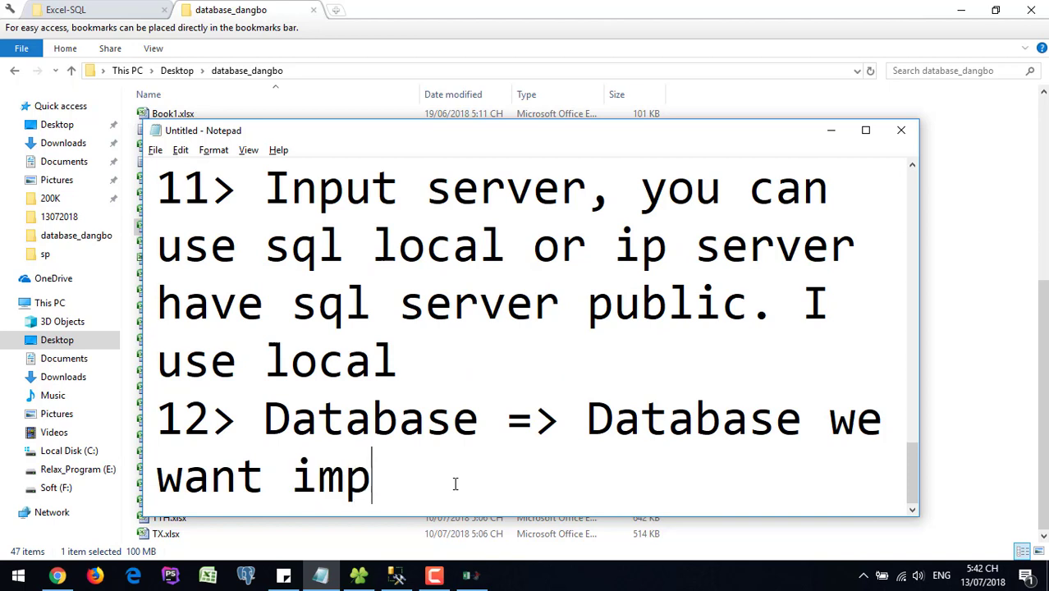
{"action": "type", "text": "ort to sql"}
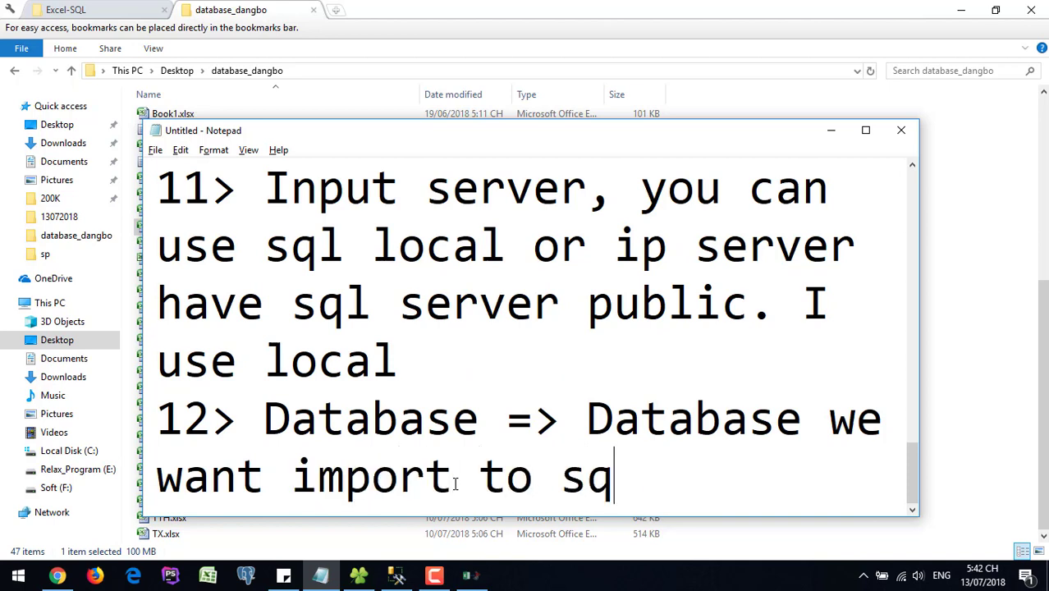
{"action": "key", "text": "BackSpace"}
{"action": "key", "text": "BackSpace"}
{"action": "key", "text": "BackSpace"}
{"action": "key", "text": "BackSpace"}
{"action": "key", "text": "BackSpace"}
{"action": "key", "text": "BackSpace"}
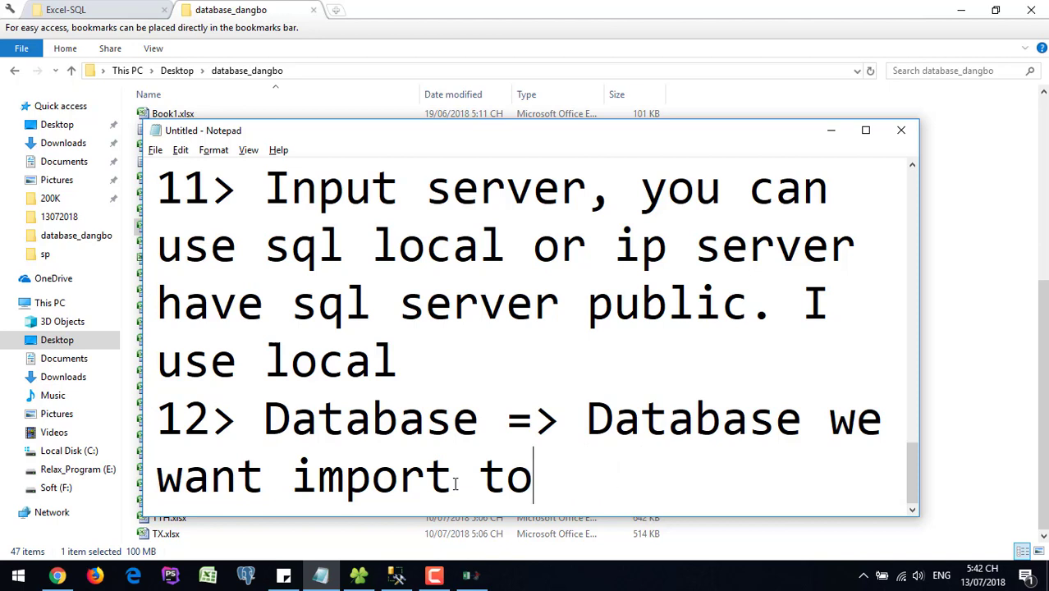
Finish line 12 in Notepad with "form excel to sql"
{"action": "type", "text": "fom"}
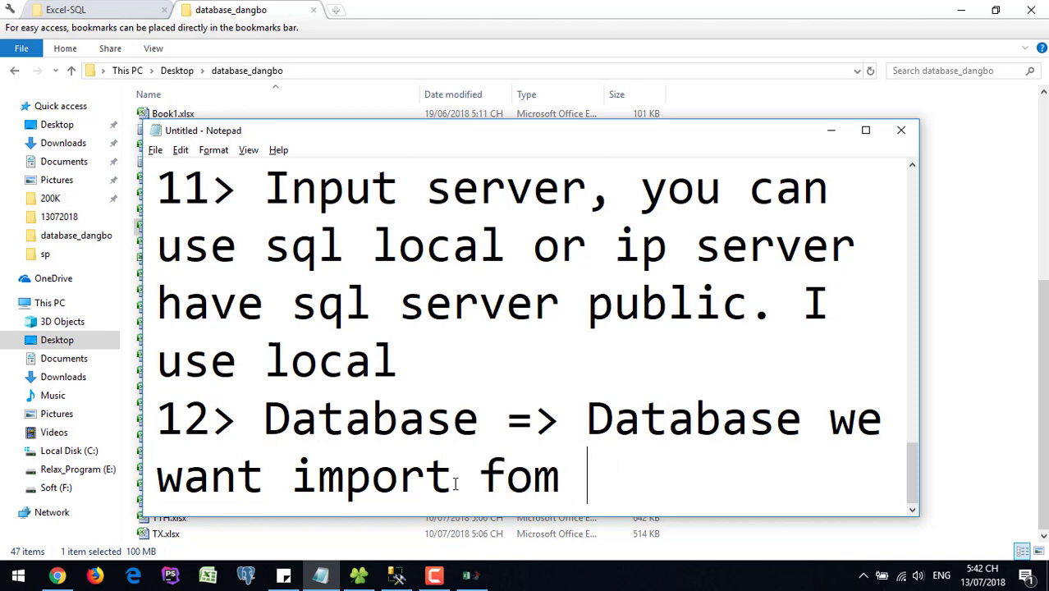
{"action": "key", "text": "BackSpace"}
{"action": "key", "text": "BackSpace"}
{"action": "type", "text": "rm se"}
{"action": "key", "text": "BackSpace"}
{"action": "key", "text": "BackSpace"}
{"action": "type", "text": "ex"}
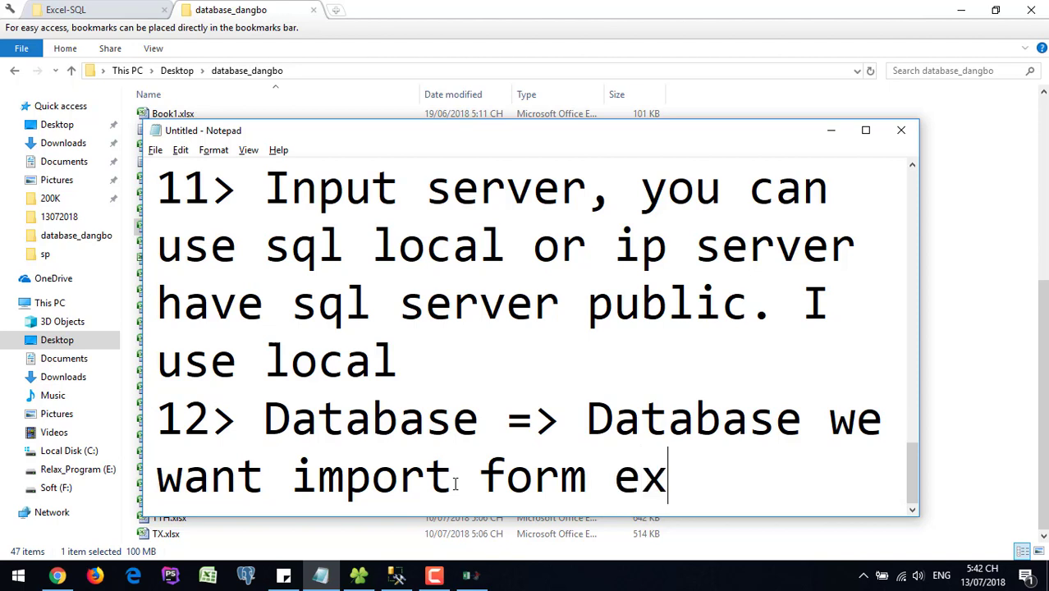
{"action": "type", "text": "cel ty"}
{"action": "key", "text": "BackSpace"}
{"action": "type", "text": "o"}
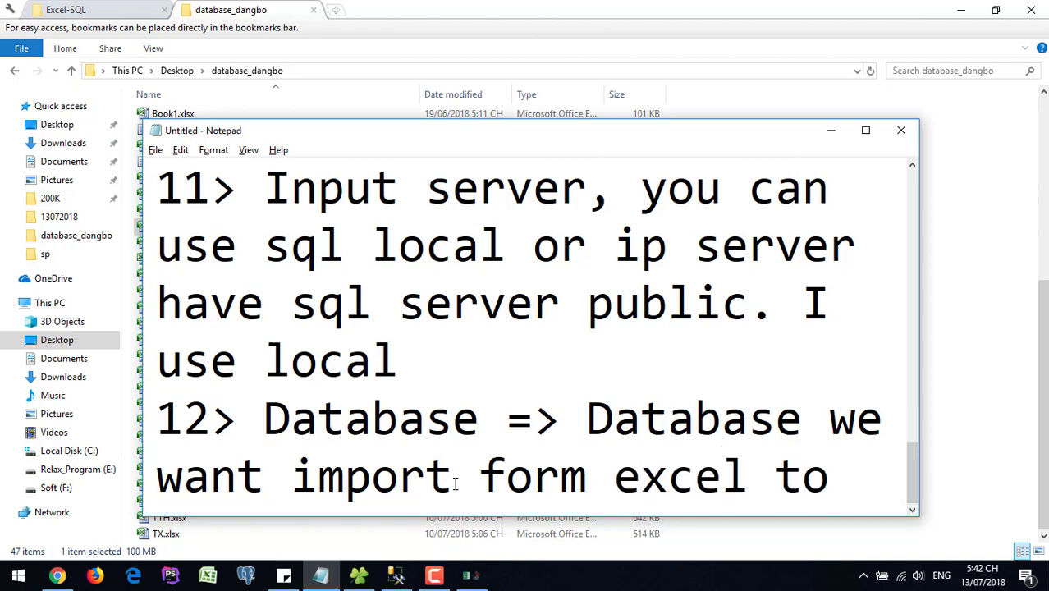
{"action": "type", "text": " sql"}
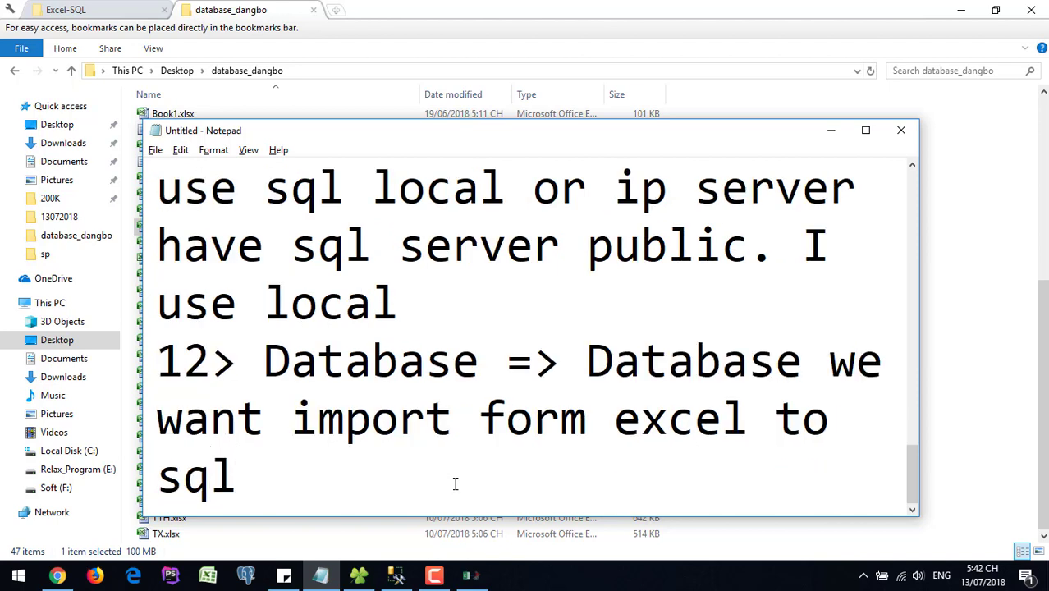
{"action": "key", "text": "BackSpace"}
{"action": "key", "text": "Return"}
Select the Uid value in the import form, then add the line "13> Uid => user login" in Notepad
{"action": "key", "text": "alt+Tab"}
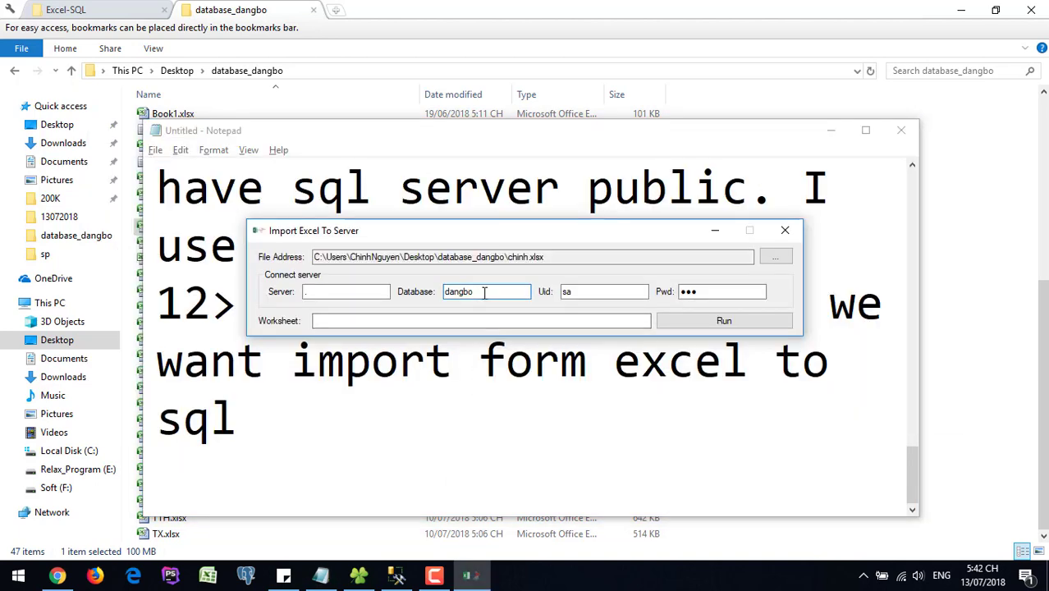
{"action": "double_click", "coordinate": [568, 292]}
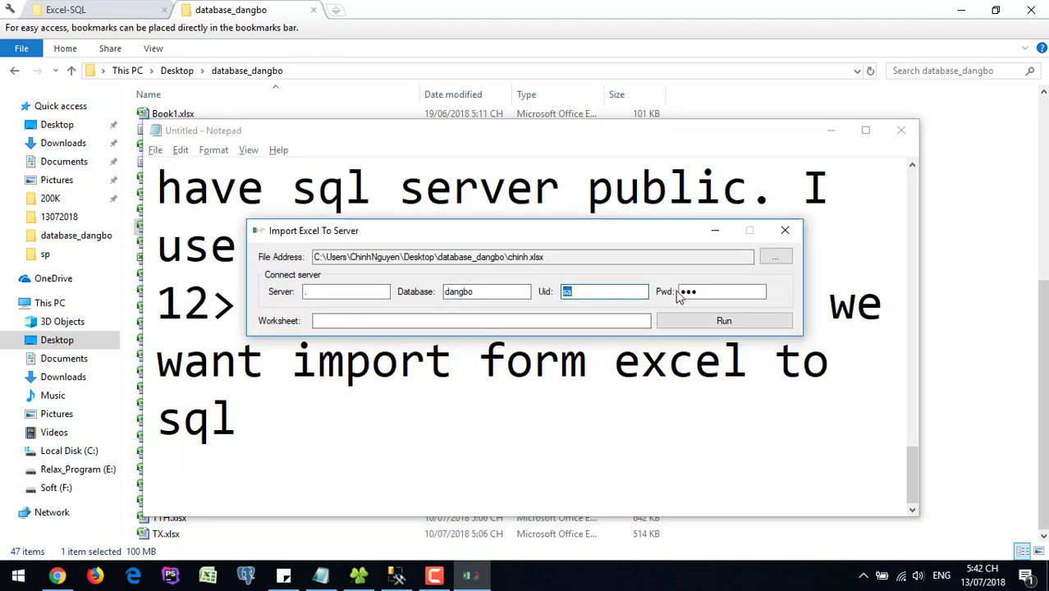
{"action": "left_click", "coordinate": [271, 442]}
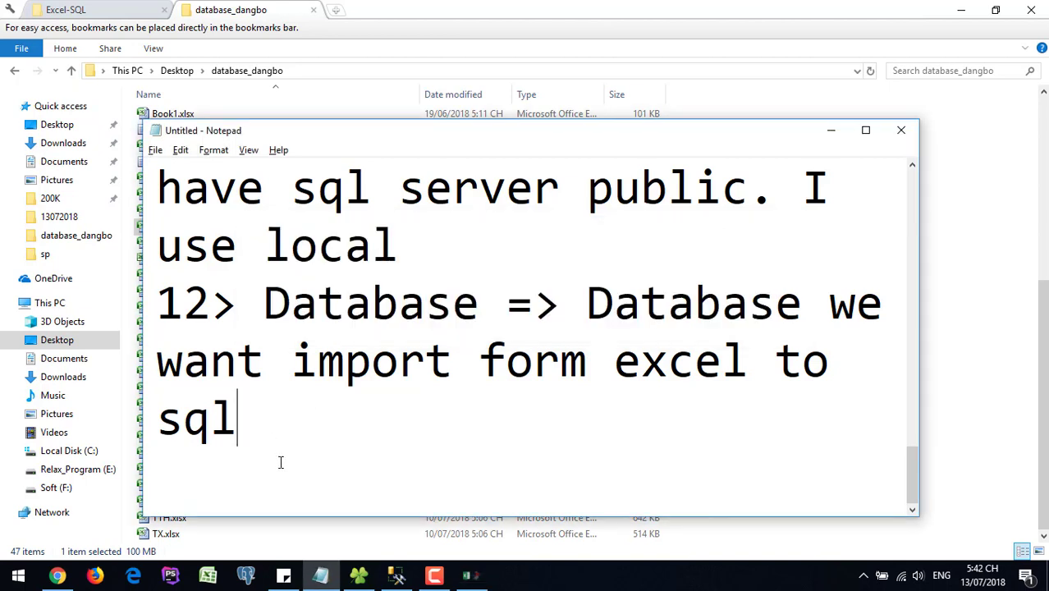
{"action": "key", "text": "Return"}
{"action": "type", "text": "13> Ui"}
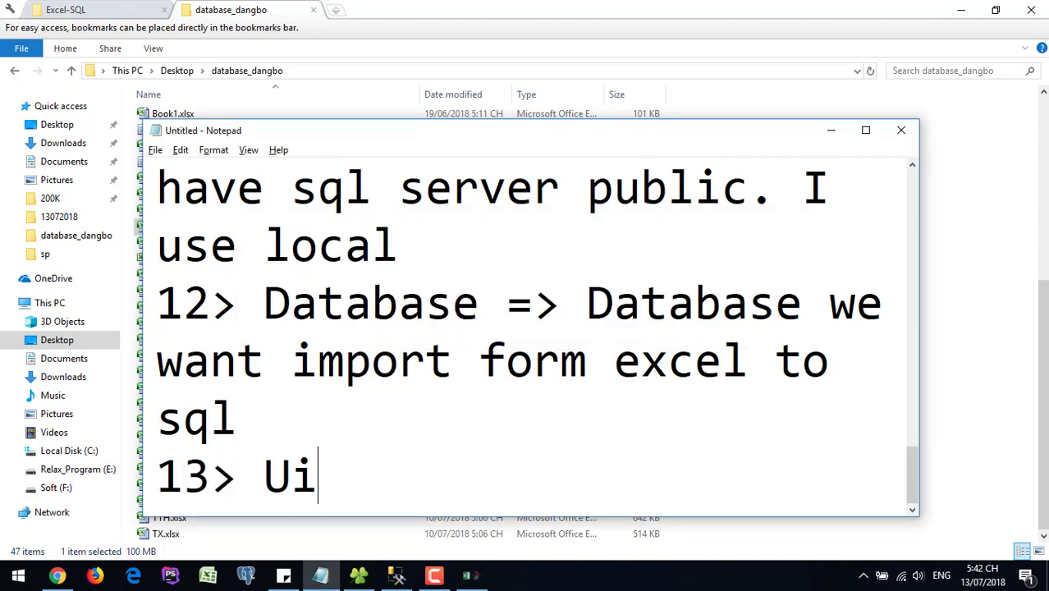
{"action": "type", "text": "d => user"}
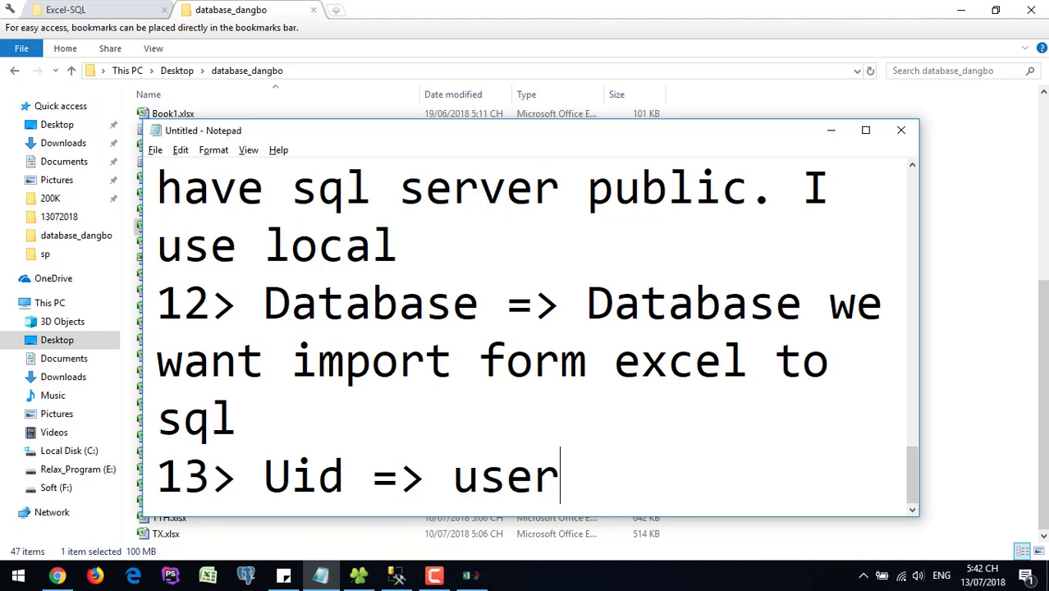
{"action": "type", "text": " login"}
{"action": "key", "text": "Return"}
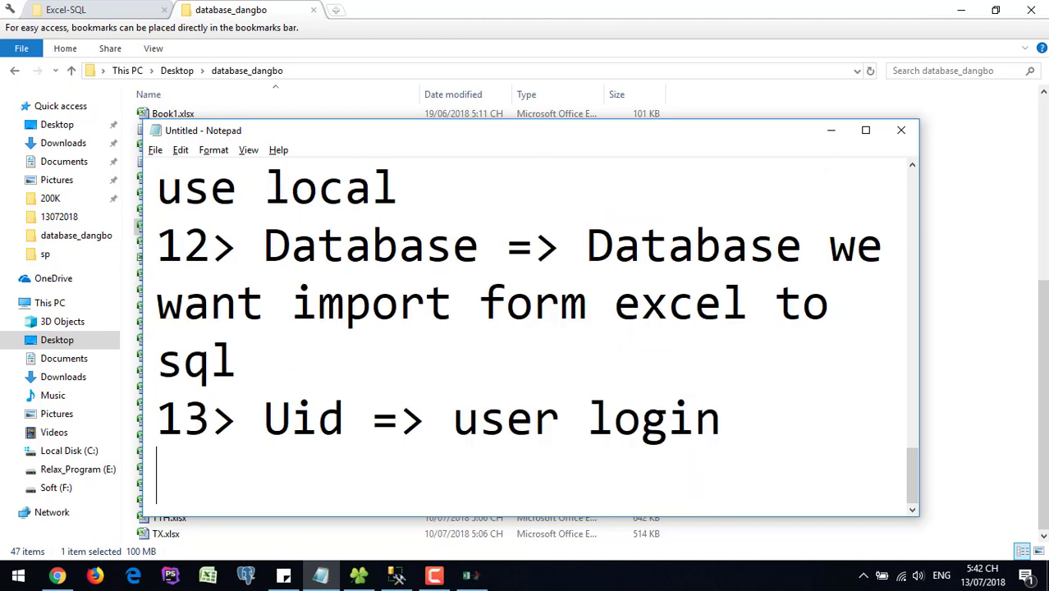
Add the indented line "Pwd => Password login" beneath line 13 in Notepad
{"action": "key", "text": "alt+Tab"}
{"action": "key", "text": "alt+Tab"}
{"action": "type", "text": "P"}
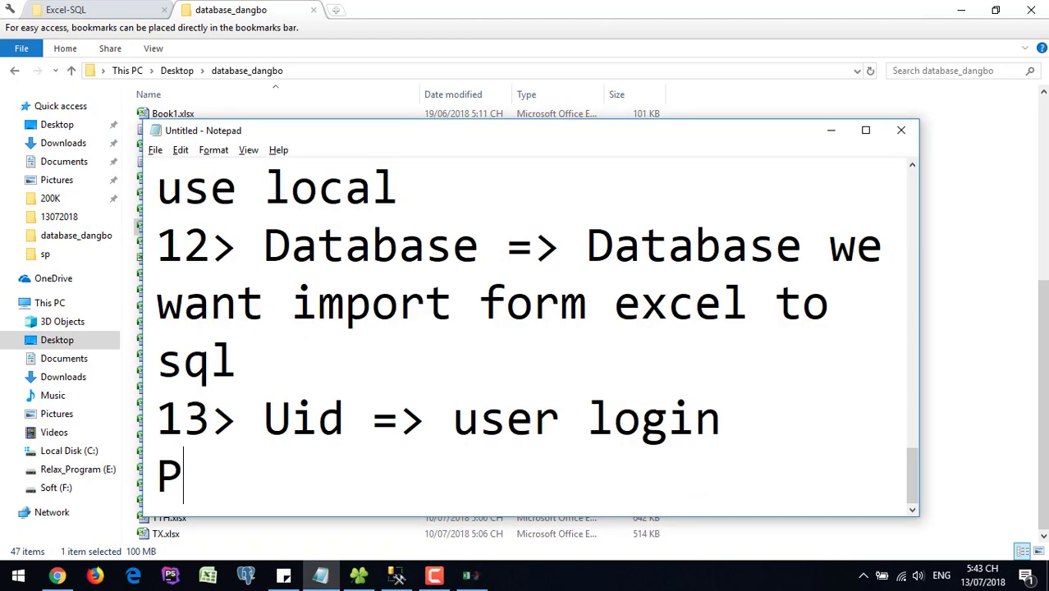
{"action": "key", "text": "BackSpace"}
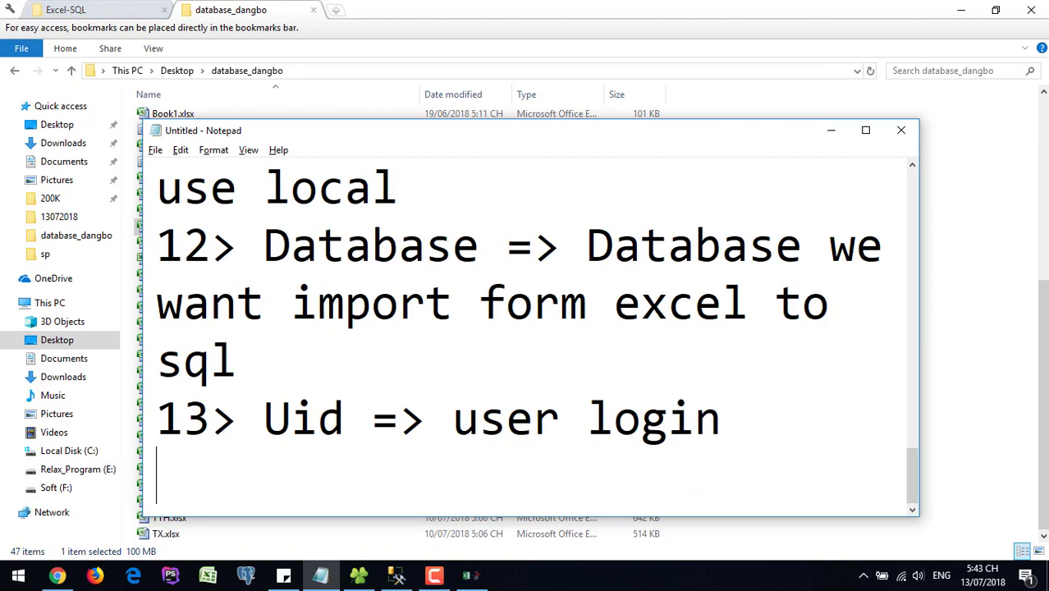
{"action": "key", "text": "Tab"}
{"action": "type", "text": "Pwd "}
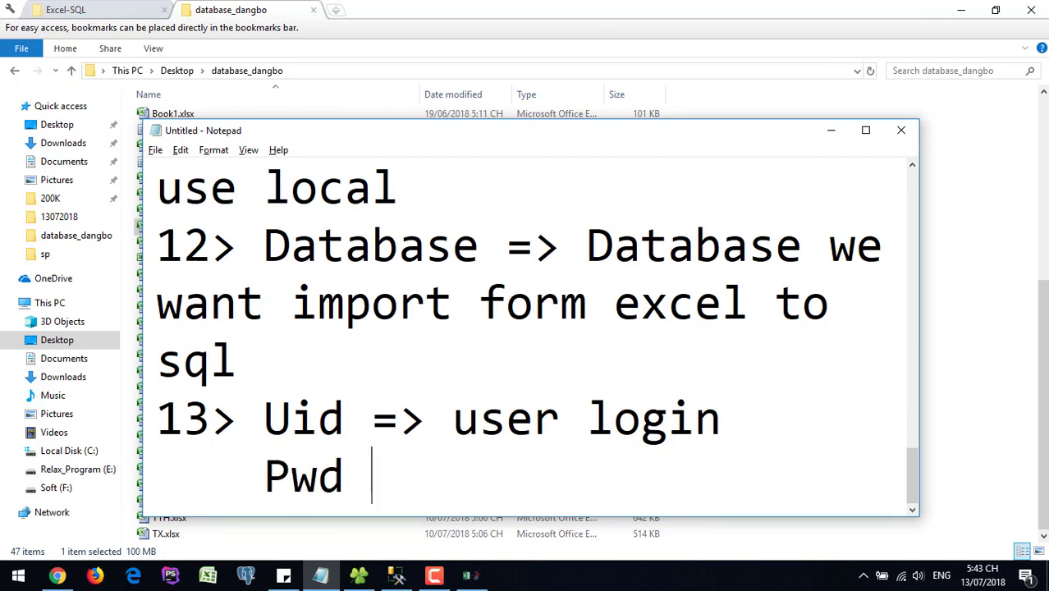
{"action": "type", "text": "=> Pass"}
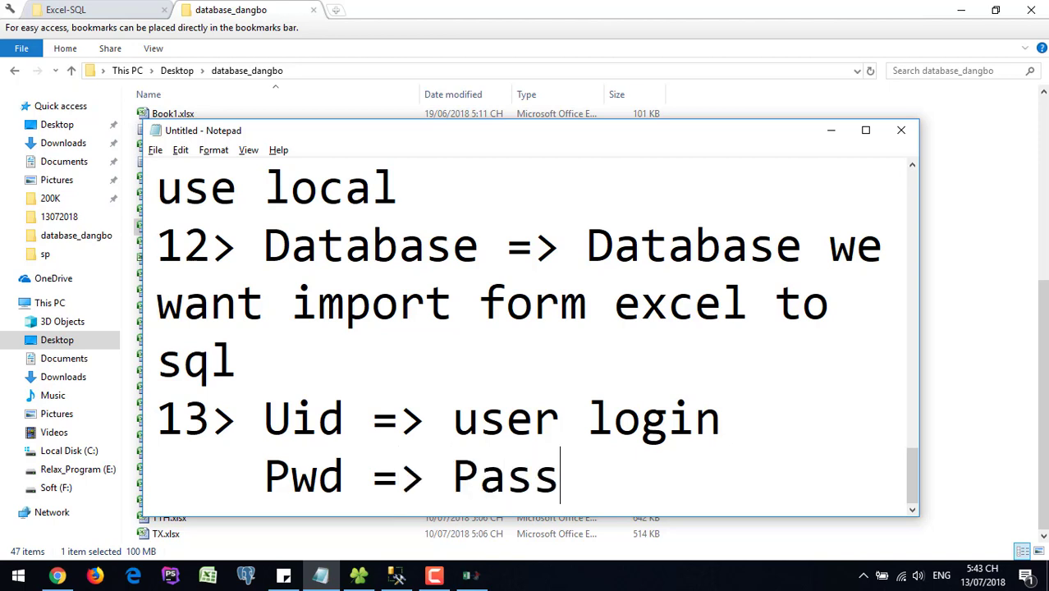
{"action": "type", "text": "word login"}
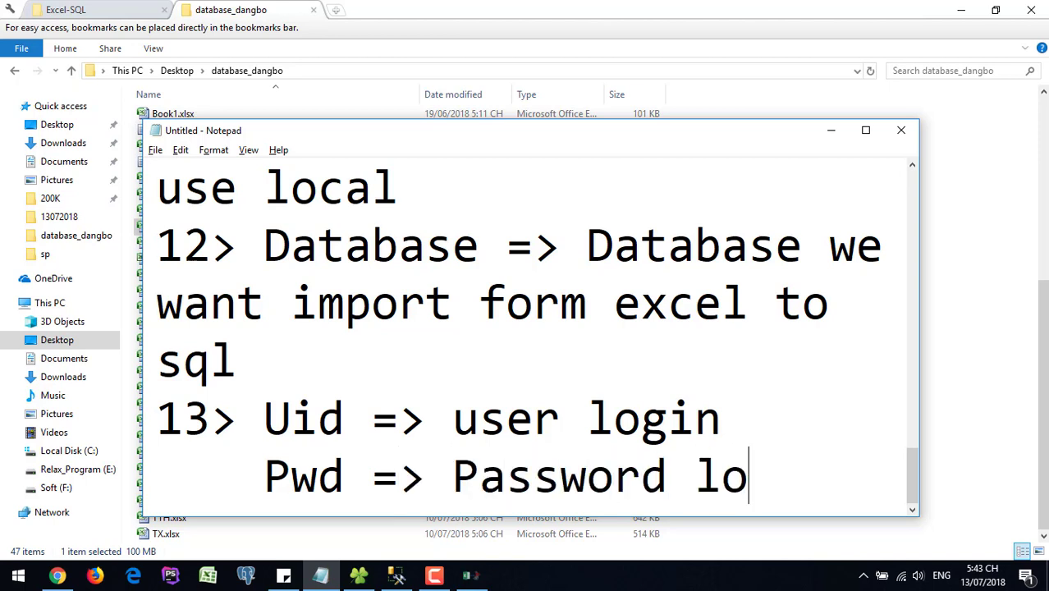
{"action": "key", "text": "Return"}
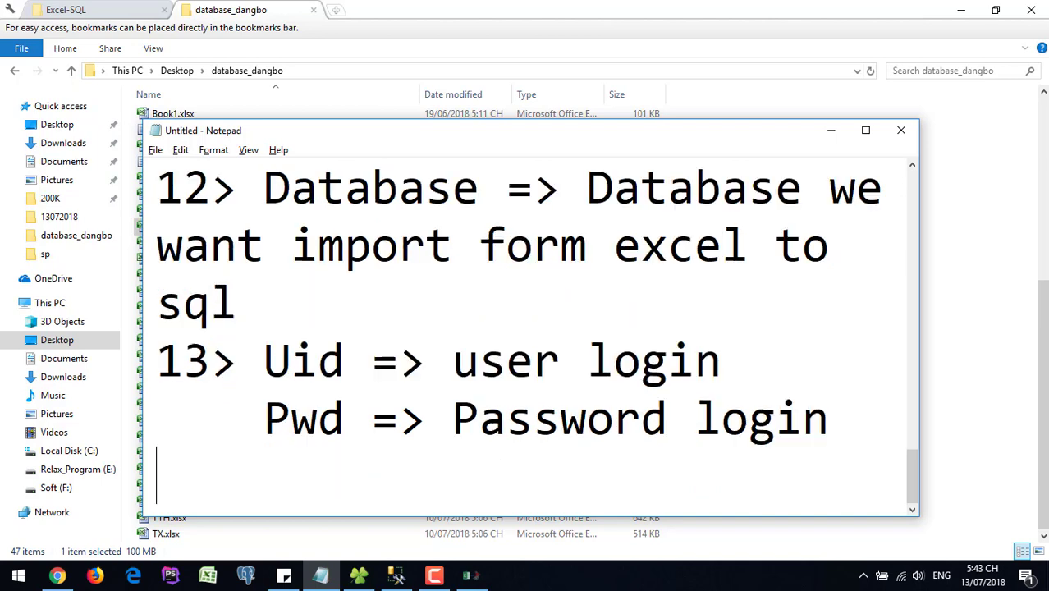
Place the cursor in the import form's empty Worksheet field, and start line 14 in Notepad with "14> Worksheet =>"
{"action": "type", "text": "14>"}
{"action": "key", "text": "alt+Tab"}
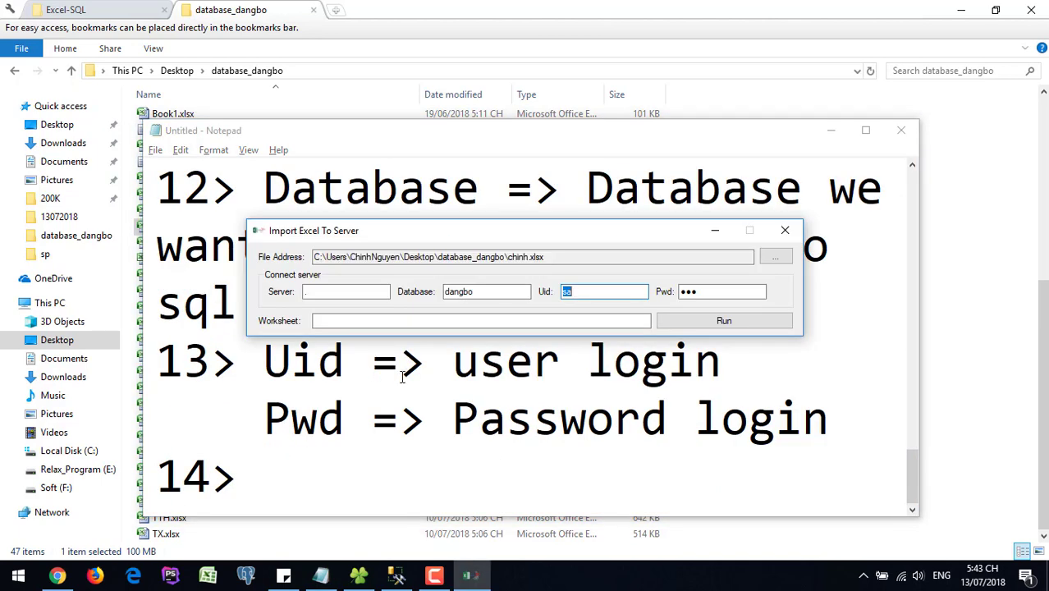
{"action": "left_click", "coordinate": [450, 322]}
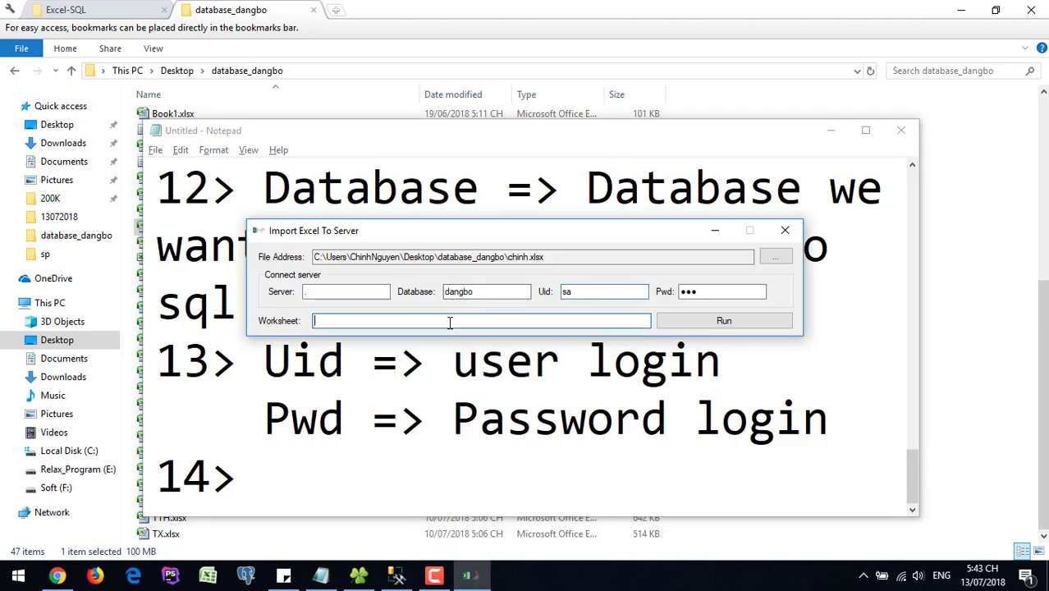
{"action": "left_click", "coordinate": [299, 487]}
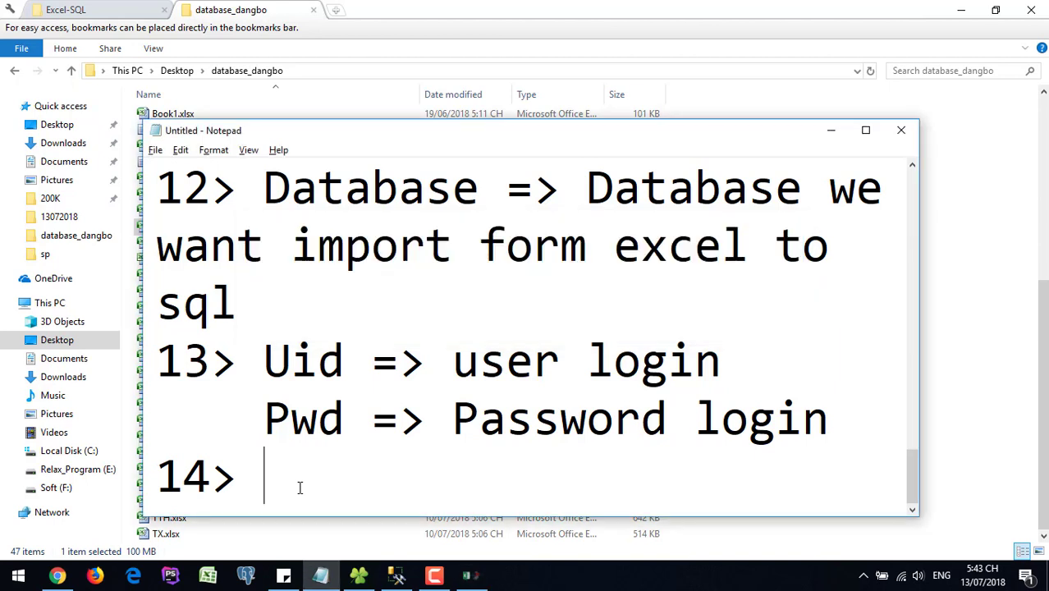
{"action": "type", "text": "n"}
{"action": "key", "text": "BackSpace"}
{"action": "key", "text": "alt+Tab"}
{"action": "key", "text": "alt+Tab"}
{"action": "type", "text": "Woe"}
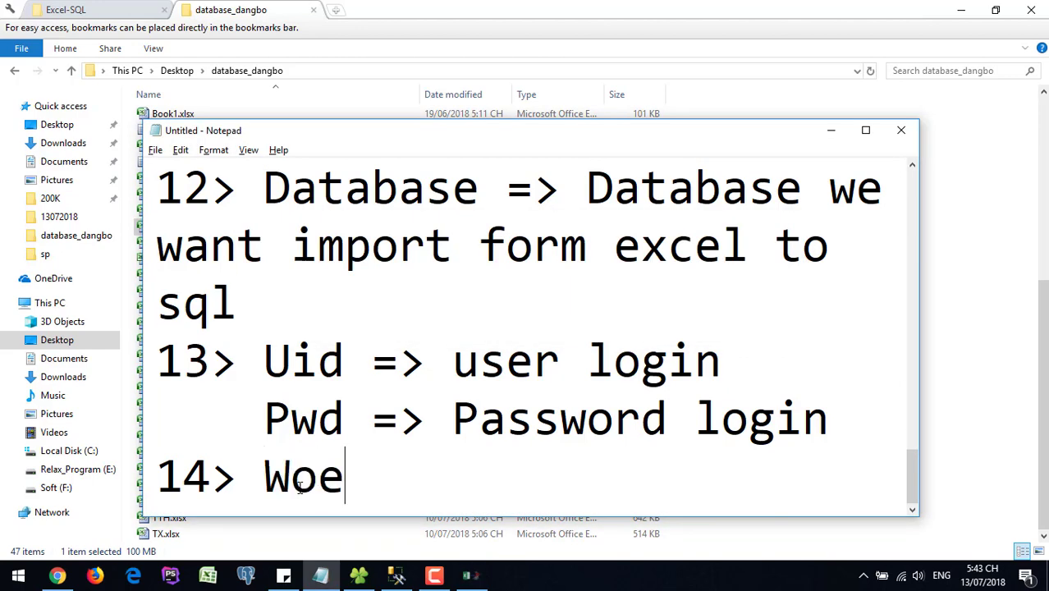
{"action": "key", "text": "BackSpace"}
{"action": "type", "text": "rksheet"}
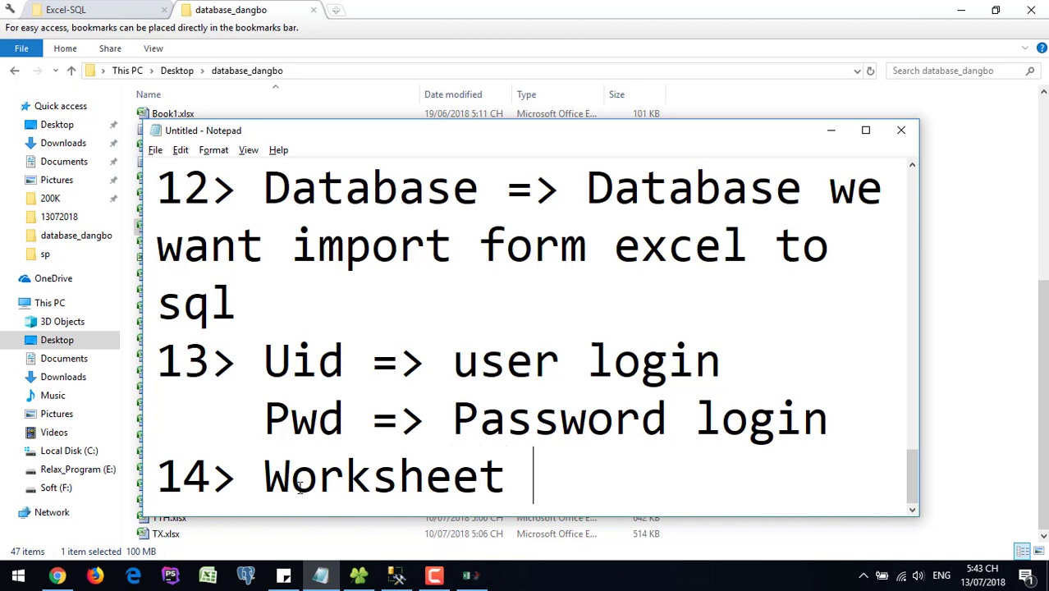
{"action": "type", "text": " =>"}
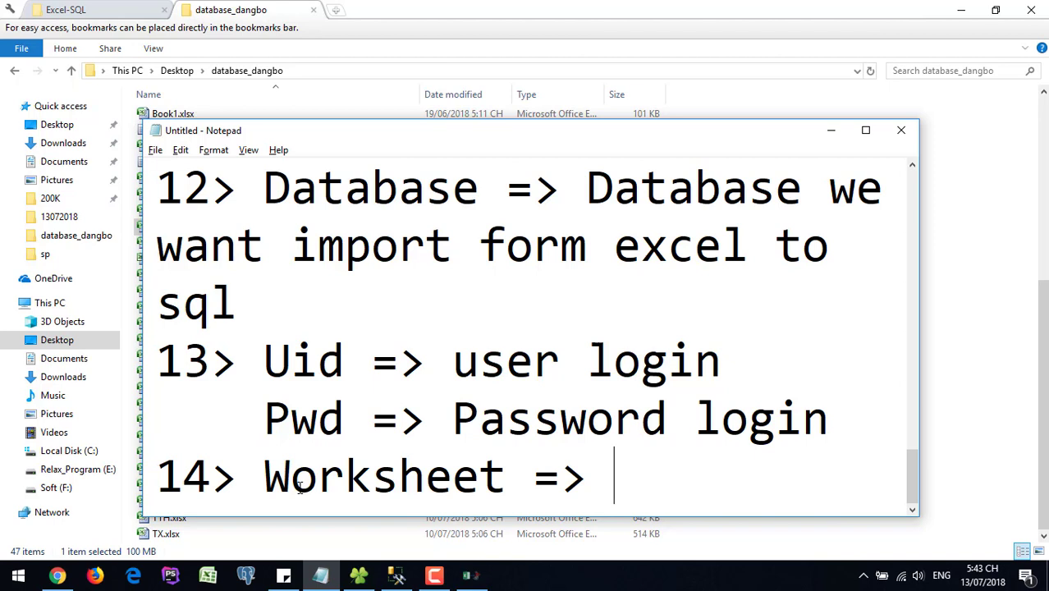
Complete line 14 in Notepad with "name on worksheet in file excel" and start a new line with "15>"
{"action": "type", "text": "name on "}
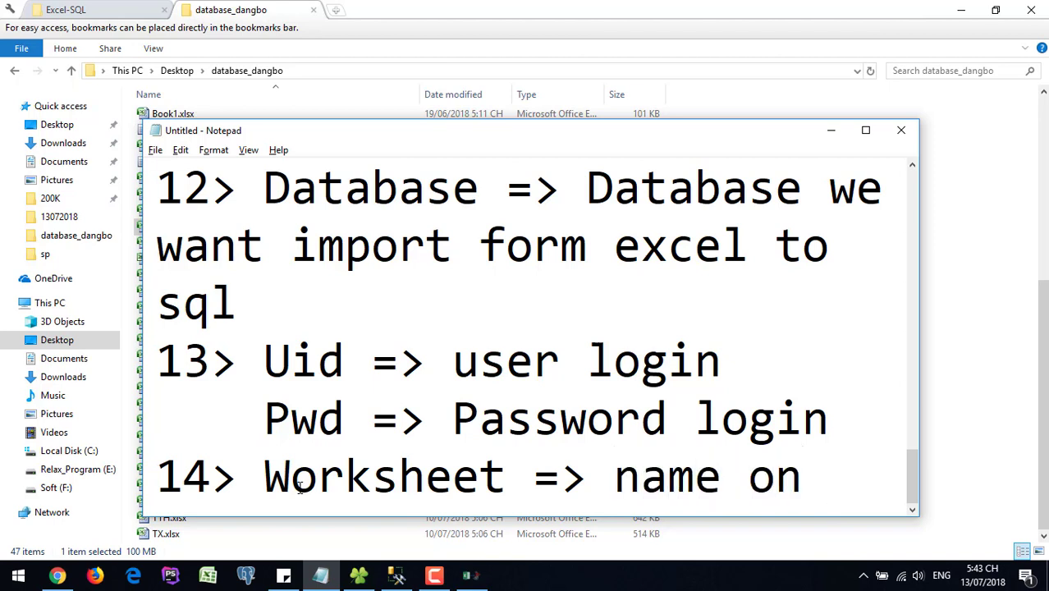
{"action": "type", "text": "work"}
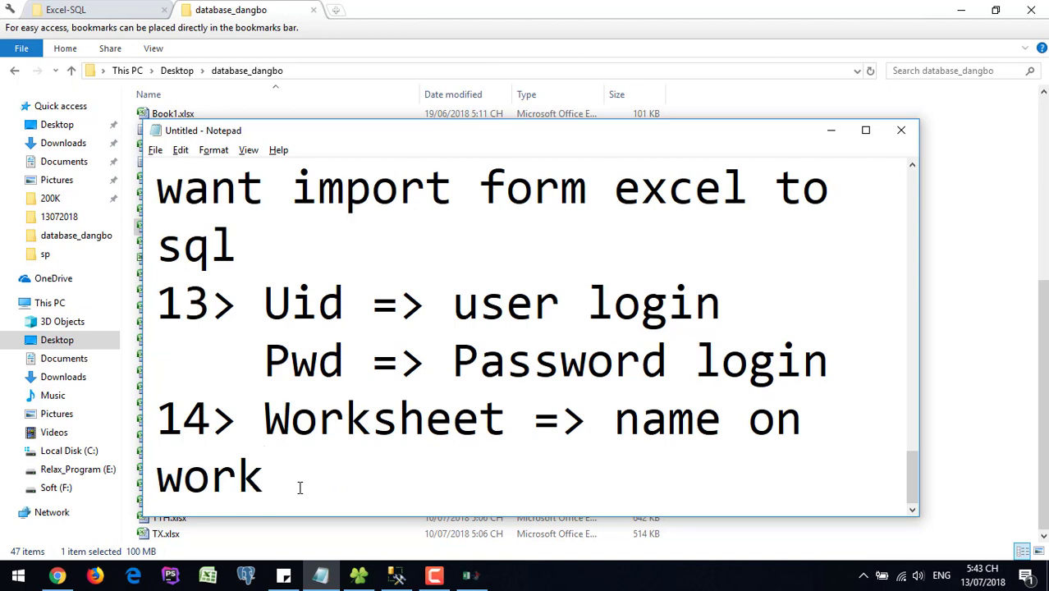
{"action": "type", "text": "sheet "}
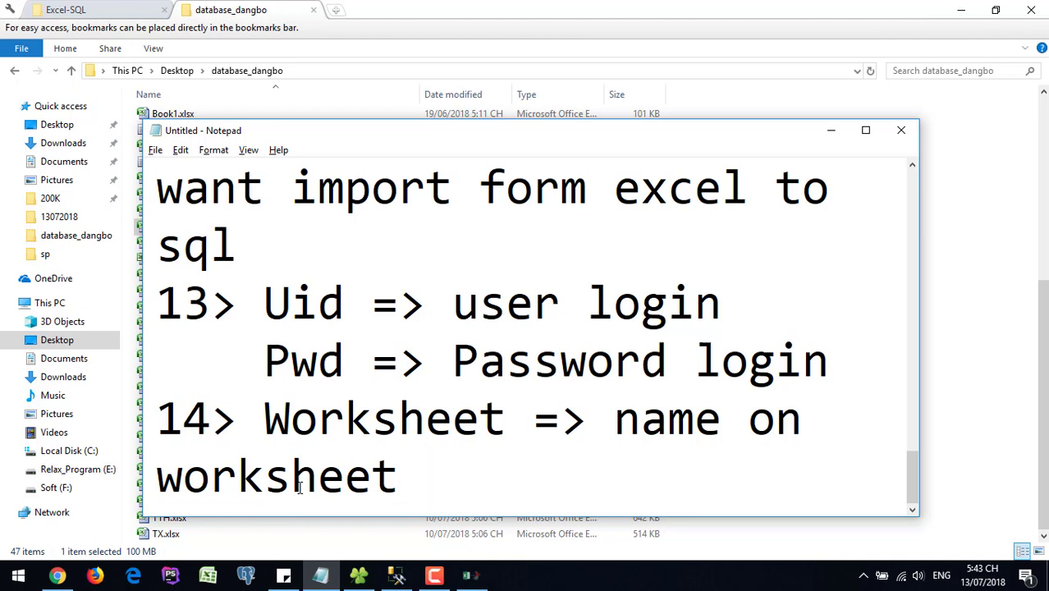
{"action": "type", "text": "in file excel"}
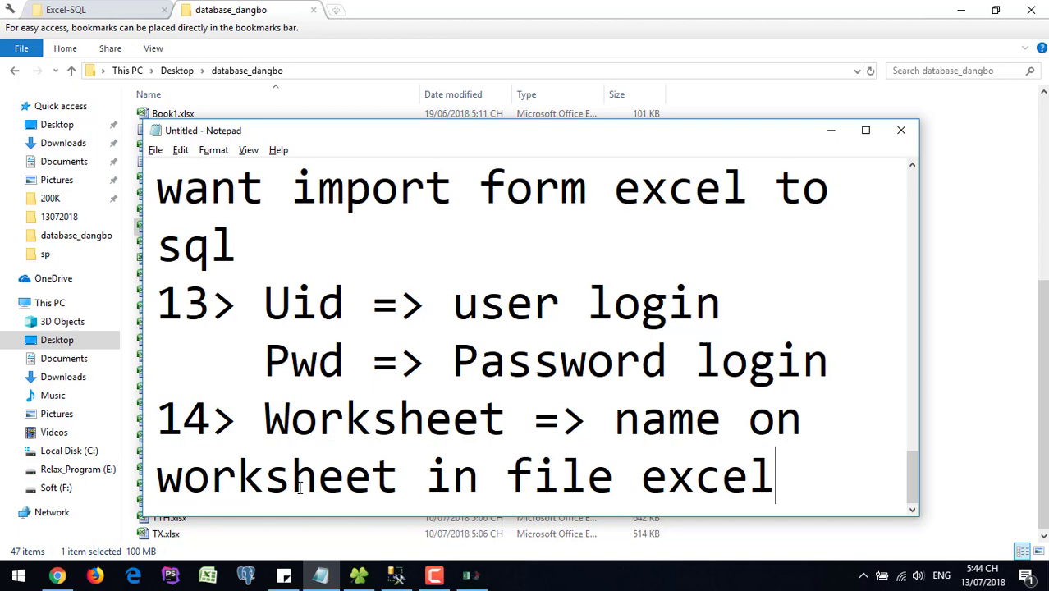
{"action": "key", "text": "Return"}
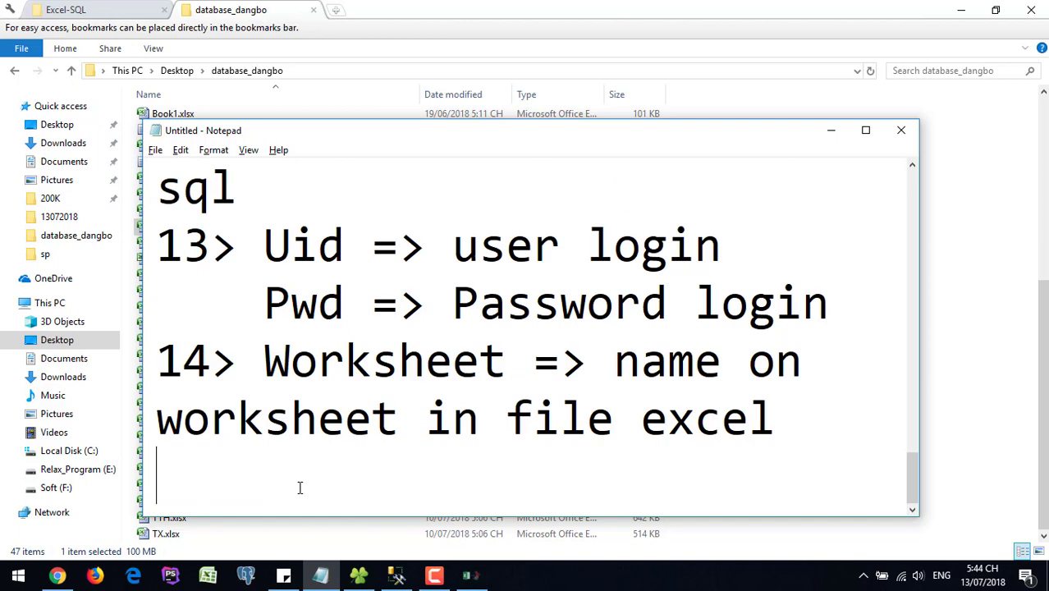
{"action": "type", "text": "15>"}
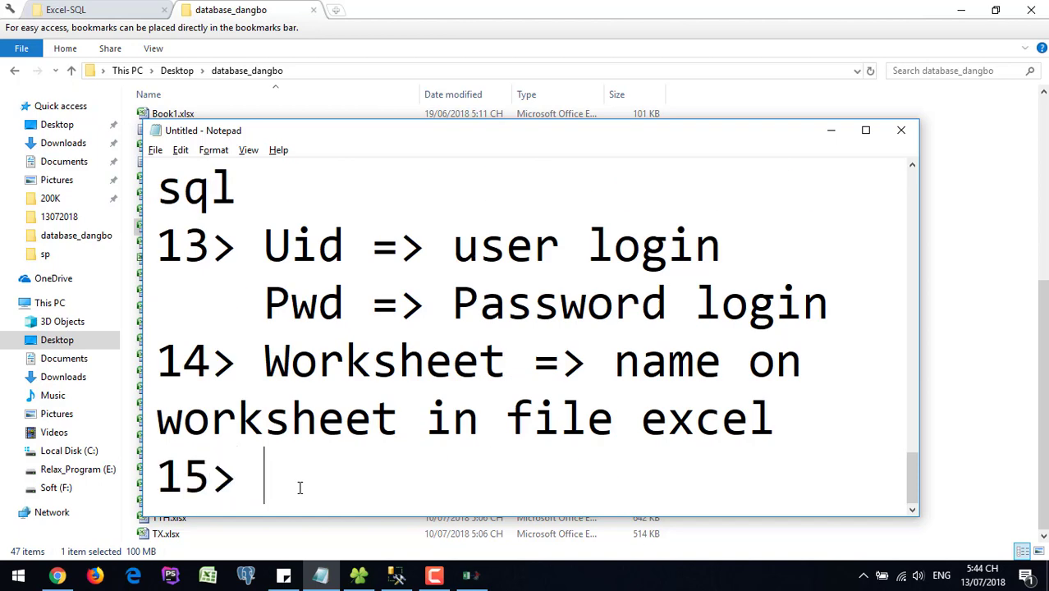
Switch to the import form, enter chinh as the worksheet and run the import
{"action": "key", "text": "alt+Tab"}
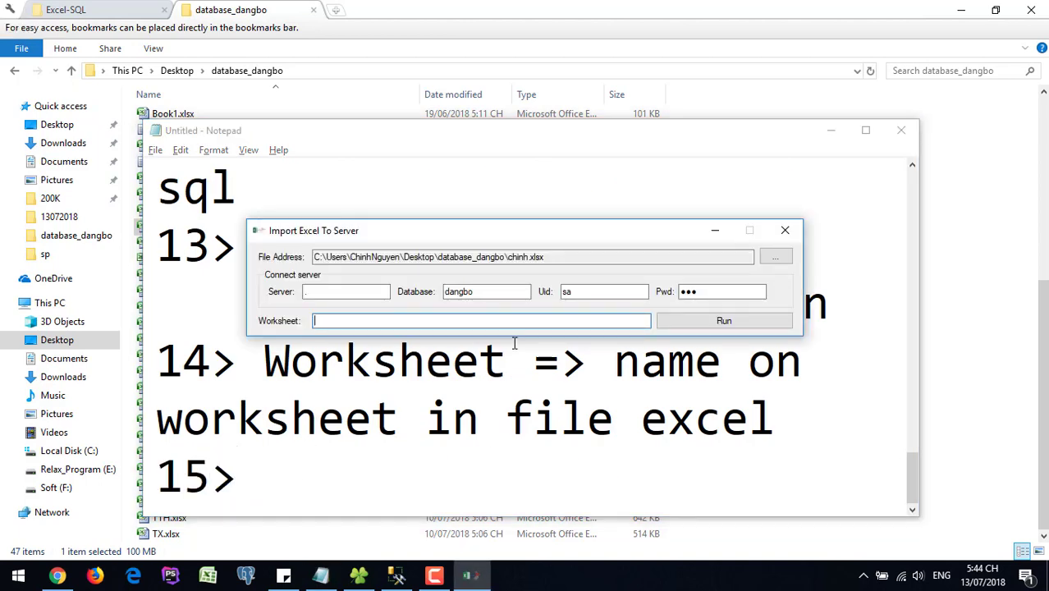
{"action": "type", "text": "chinh"}
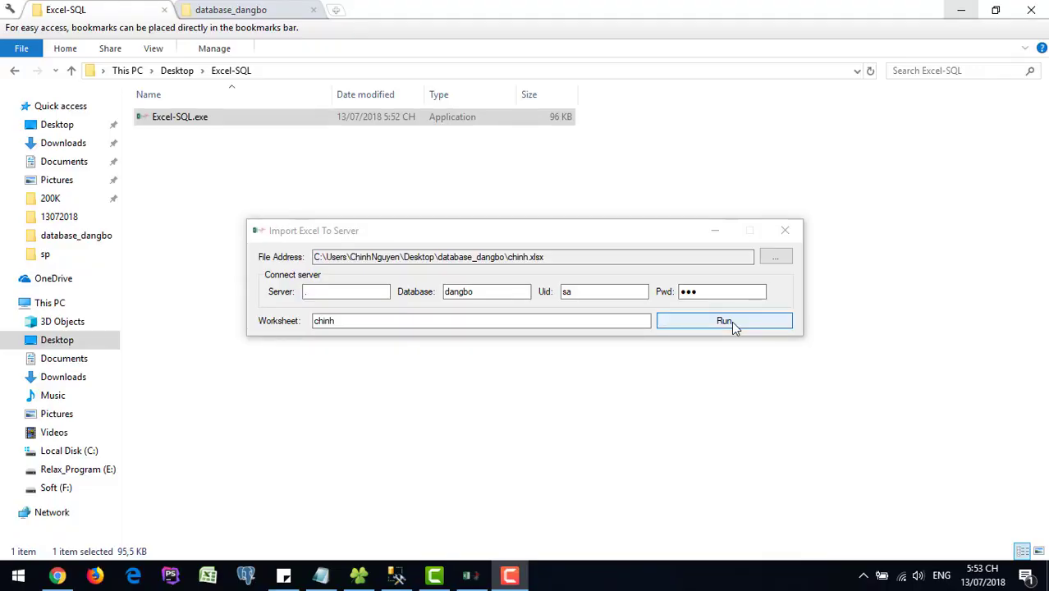
{"action": "left_click", "coordinate": [732, 321]}
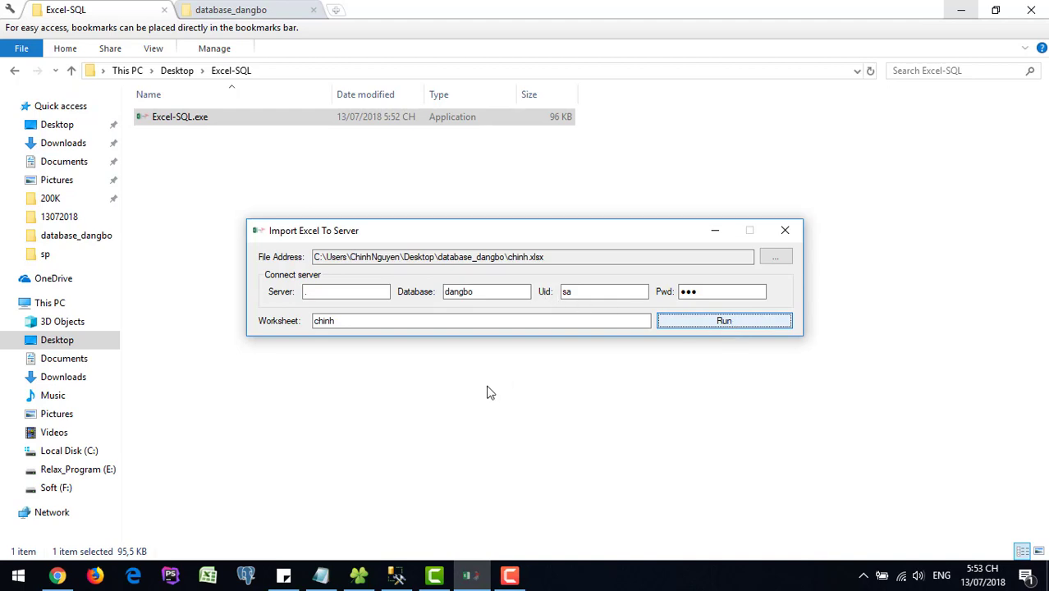
Return to Notepad and complete line 15 with "We wait some minutes"
{"action": "left_click", "coordinate": [320, 576]}
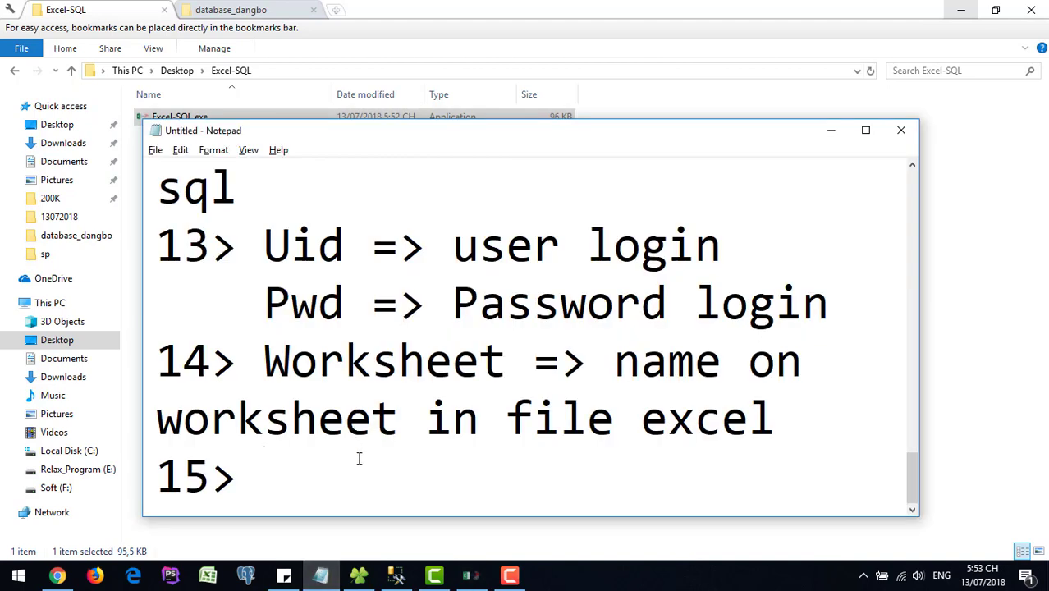
{"action": "type", "text": "We ewa"}
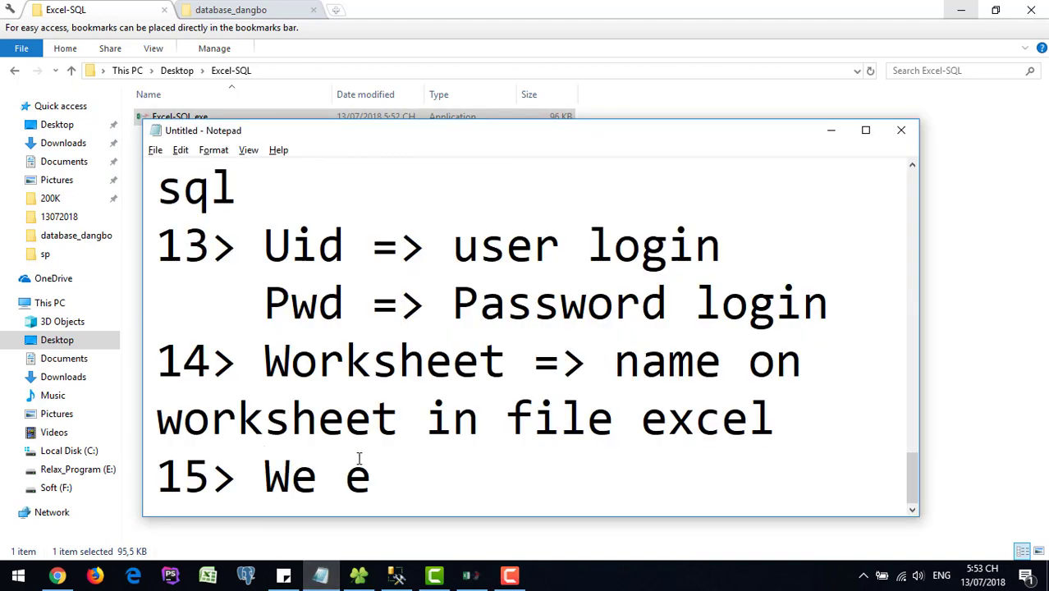
{"action": "key", "text": "BackSpace"}
{"action": "key", "text": "BackSpace"}
{"action": "key", "text": "BackSpace"}
{"action": "type", "text": "wait "}
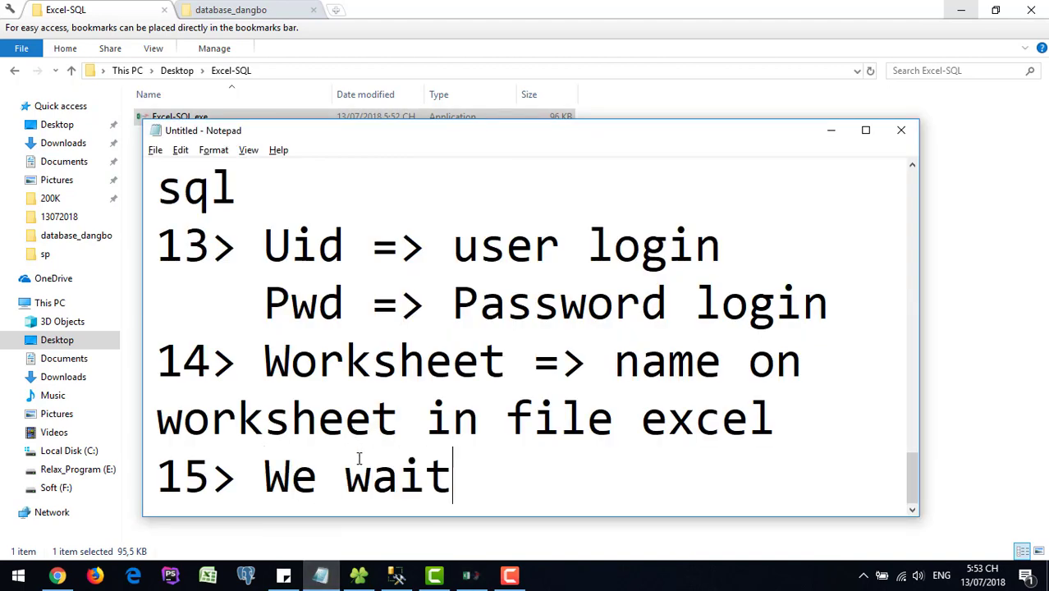
{"action": "type", "text": "som"}
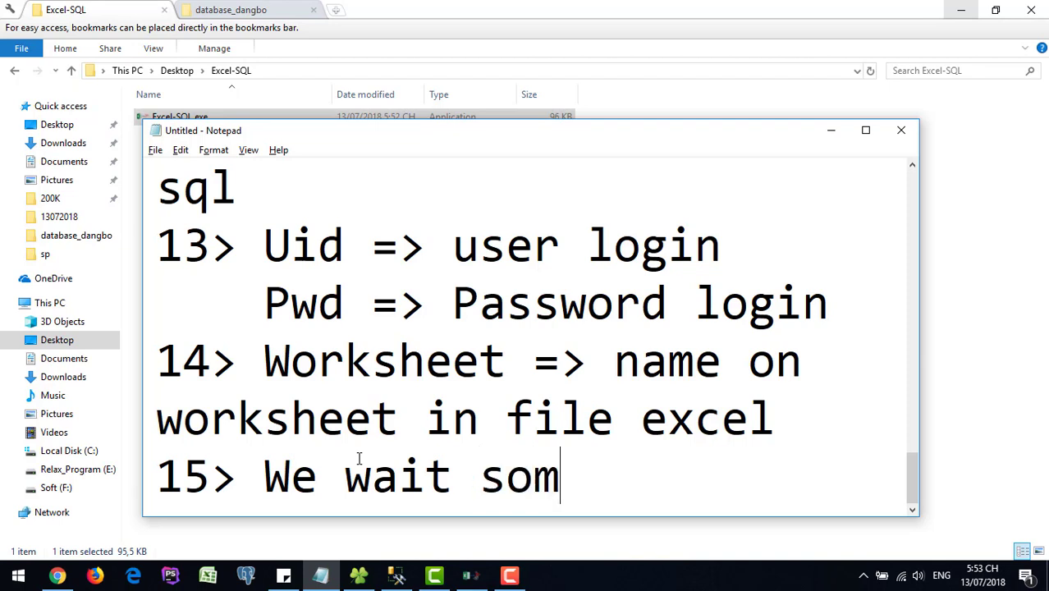
{"action": "type", "text": "e minutes"}
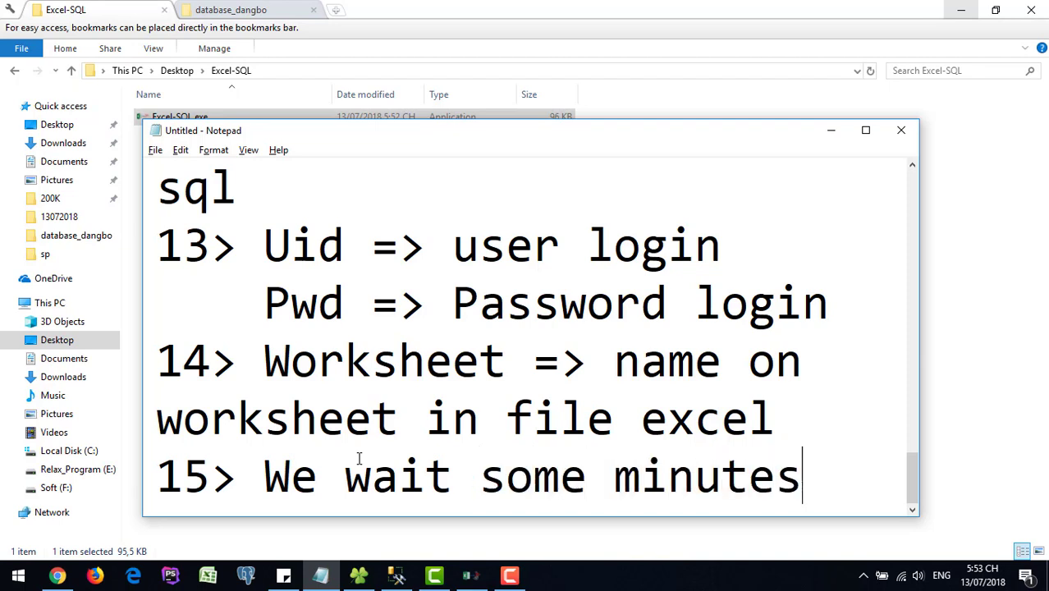
Start line 16 in Notepad with "16> After App finish"
{"action": "key", "text": "Return"}
{"action": "type", "text": "16"}
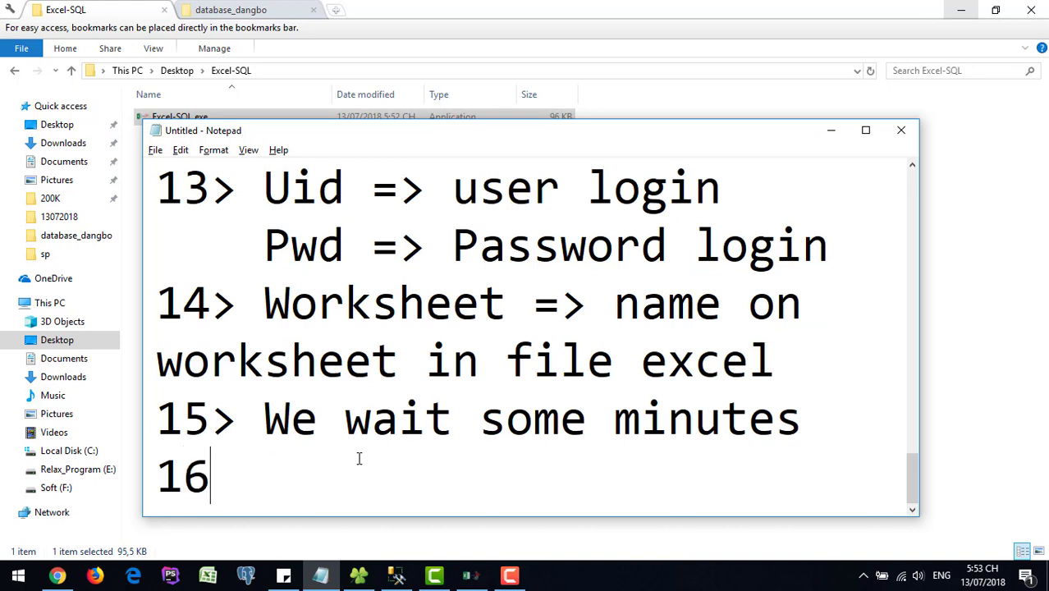
{"action": "type", "text": "> After "}
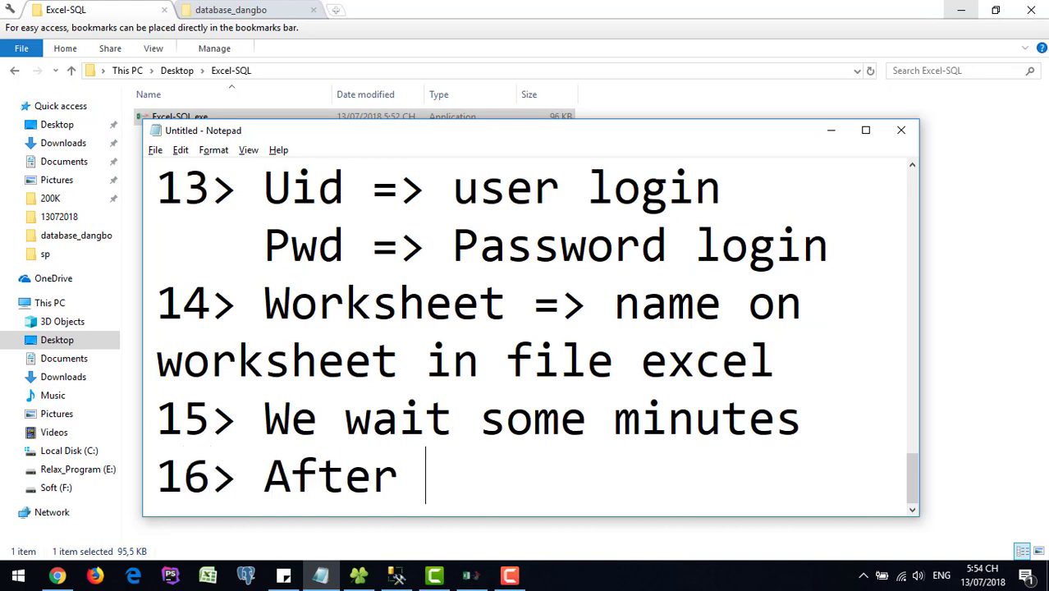
{"action": "type", "text": "App "}
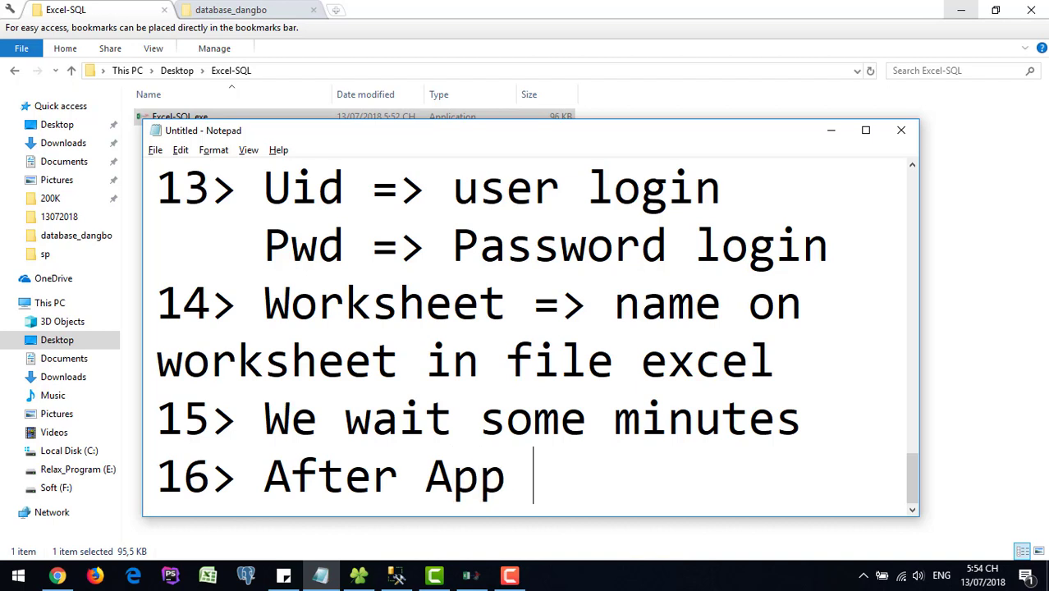
{"action": "type", "text": "finis"}
{"action": "key", "text": "BackSpace"}
{"action": "type", "text": "ish"}
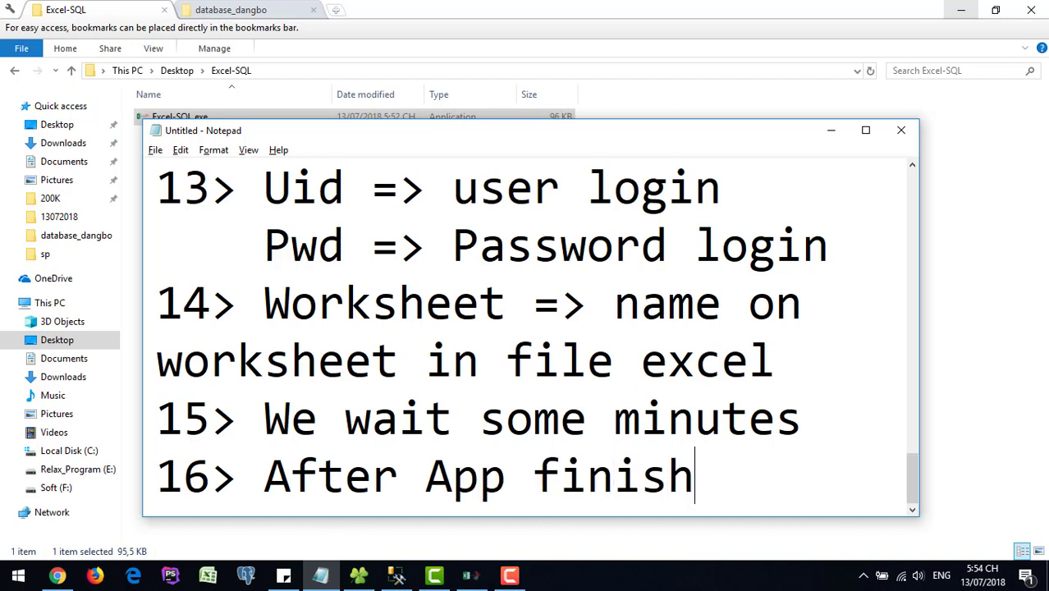
Complete line 16 with ", i will show dialog ok ;)" and start a new line
{"action": "type", "text": ", i "}
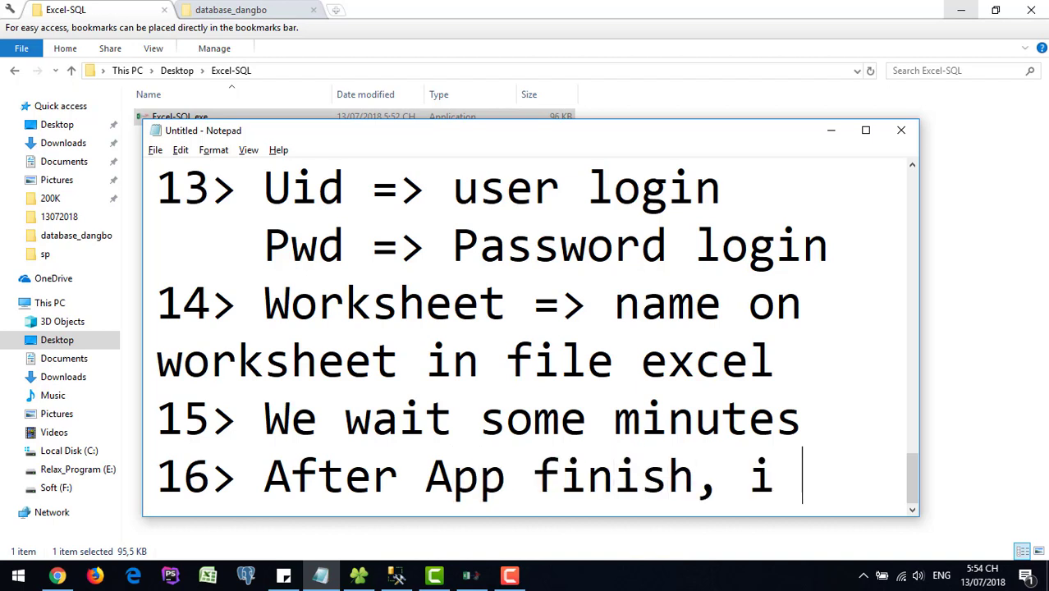
{"action": "type", "text": "wil"}
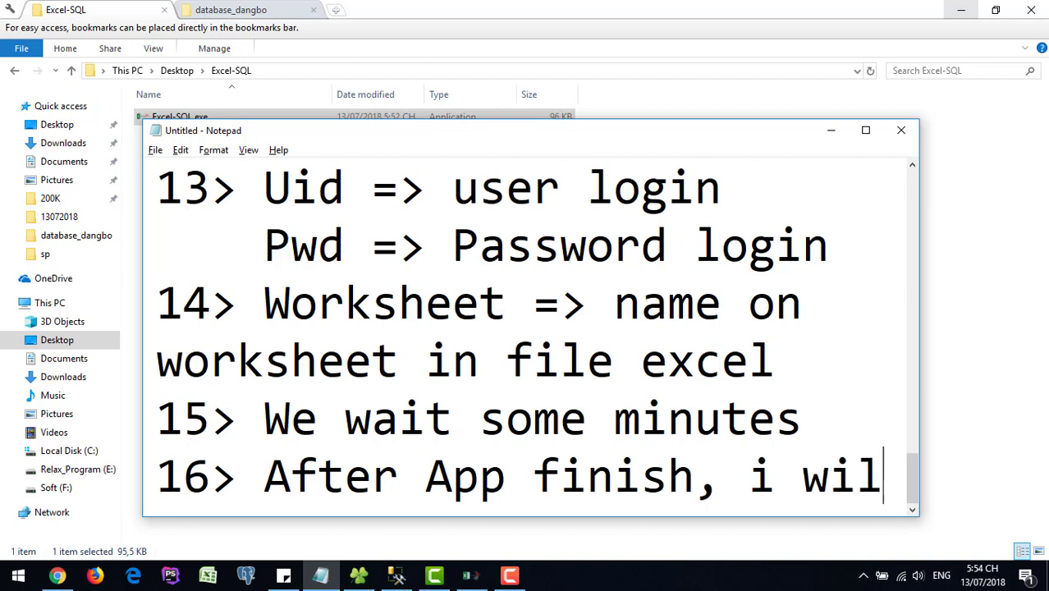
{"action": "type", "text": "l show "}
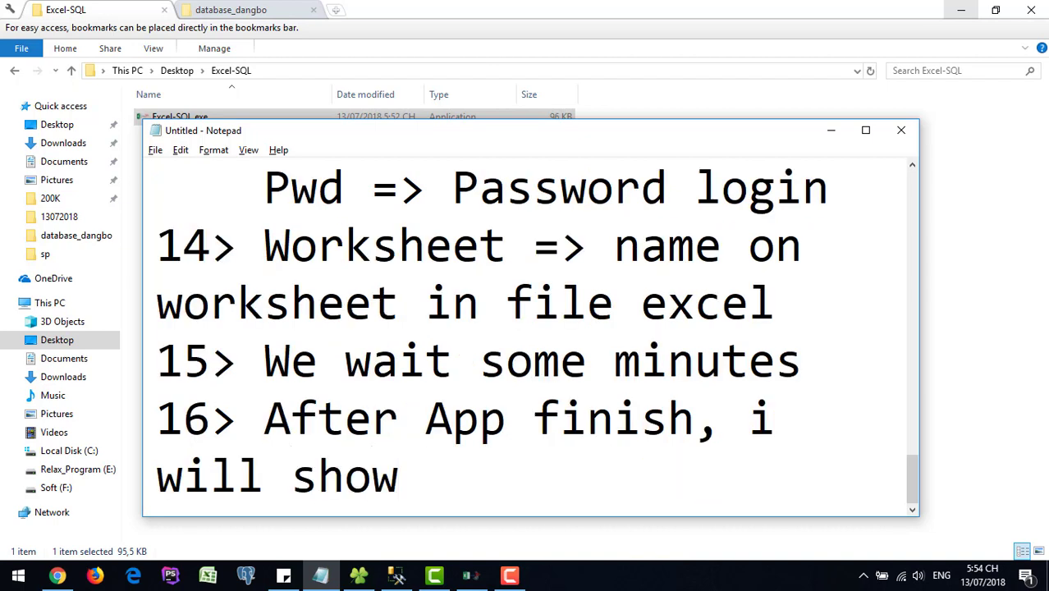
{"action": "type", "text": "dia"}
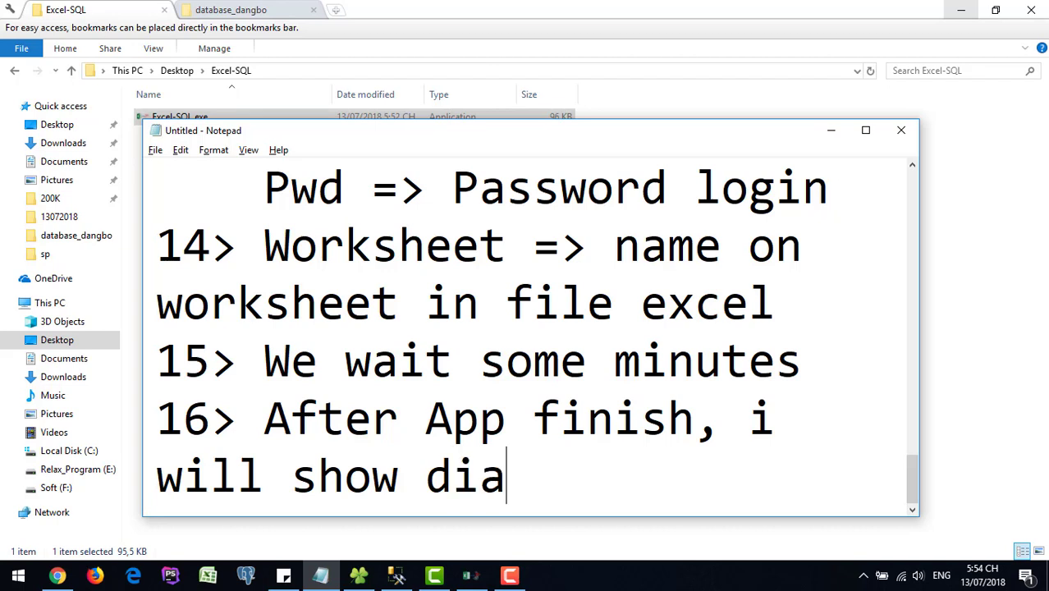
{"action": "type", "text": "log "}
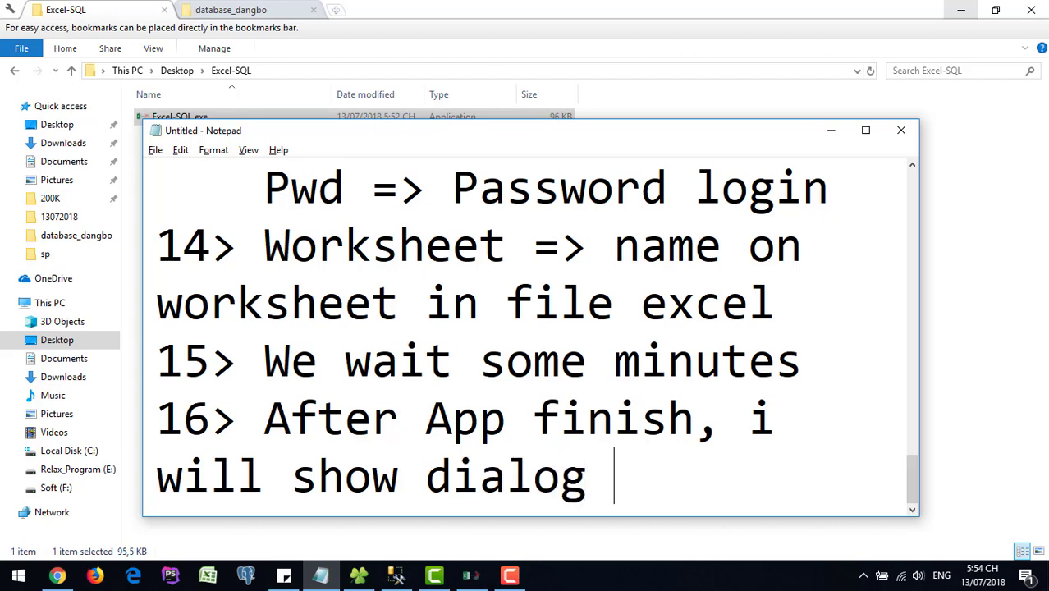
{"action": "type", "text": "ok ;)"}
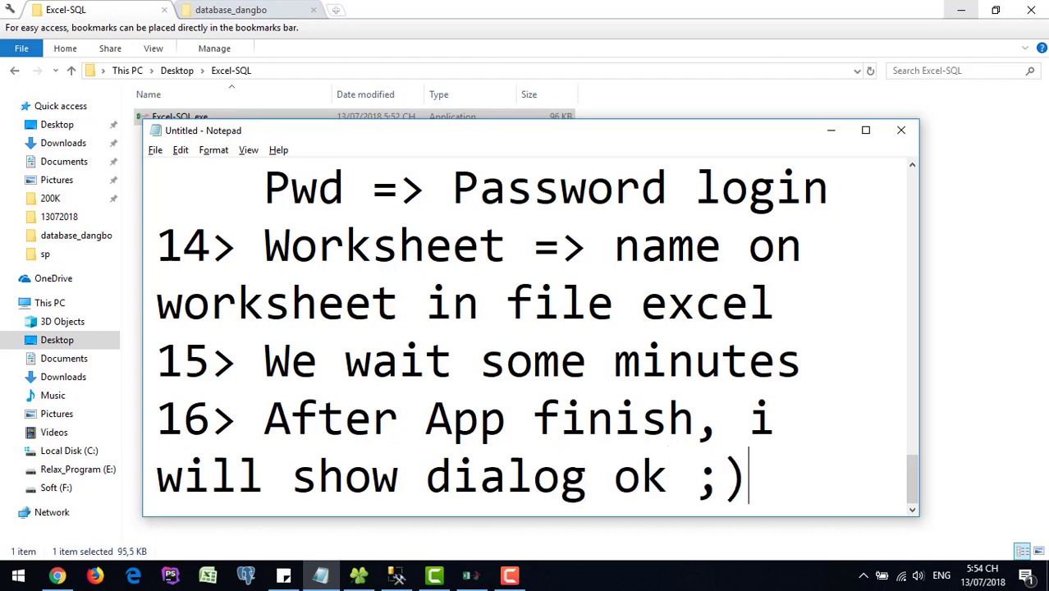
{"action": "key", "text": "Return"}
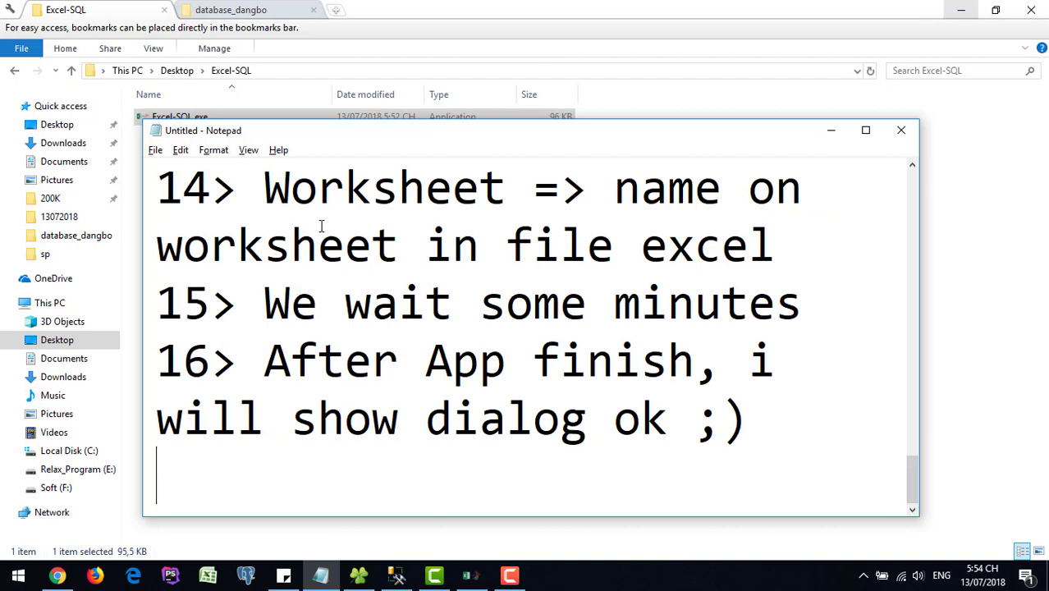
Switch to the import form, try to run the chinh import again past the exception, and quit the program
{"action": "left_click", "coordinate": [468, 576]}
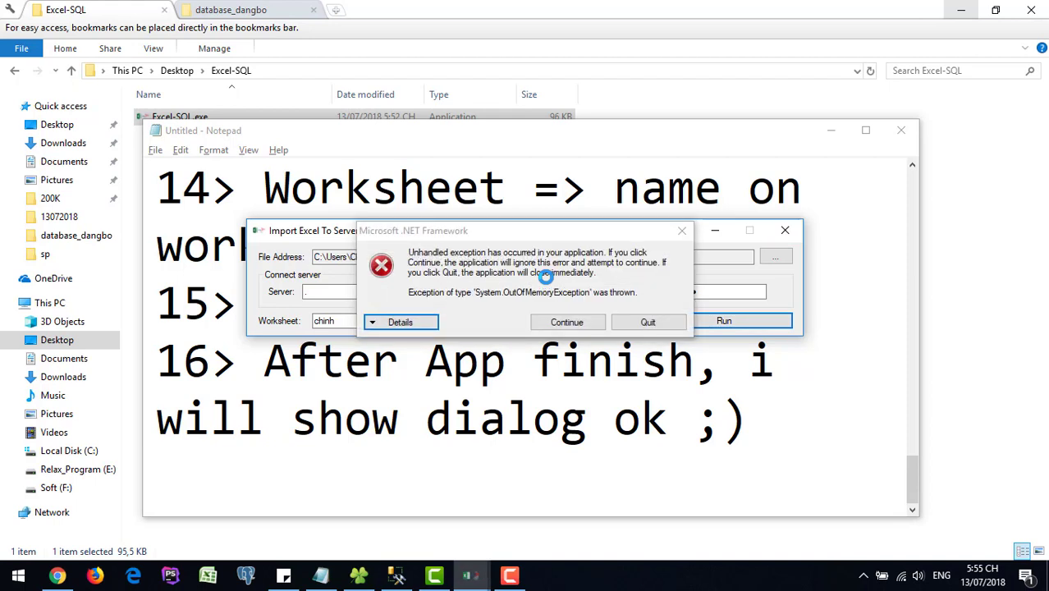
{"action": "left_click", "coordinate": [566, 322]}
{"action": "left_click", "coordinate": [567, 322]}
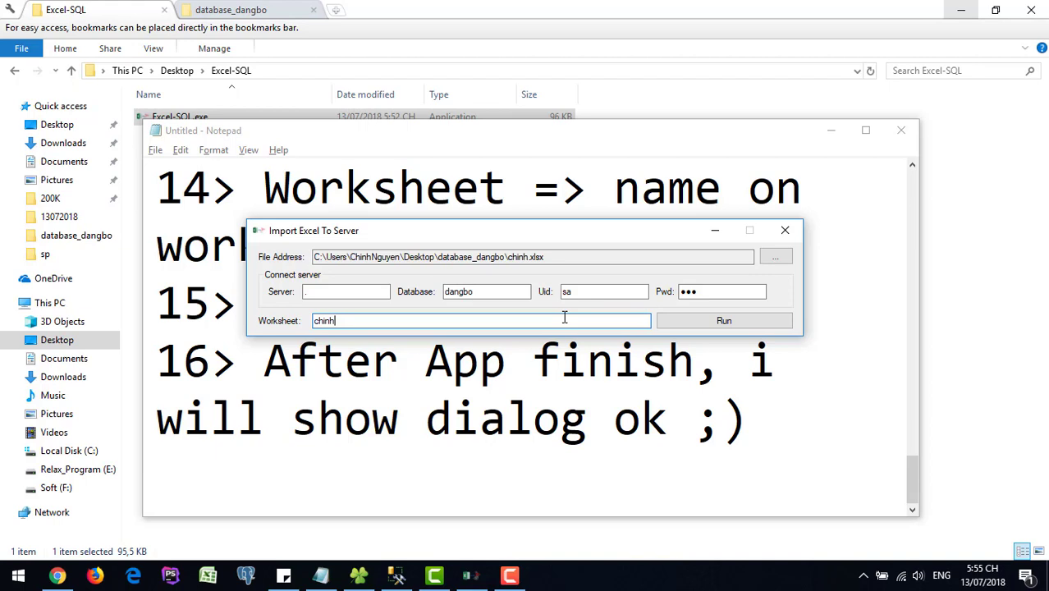
{"action": "left_click", "coordinate": [688, 323]}
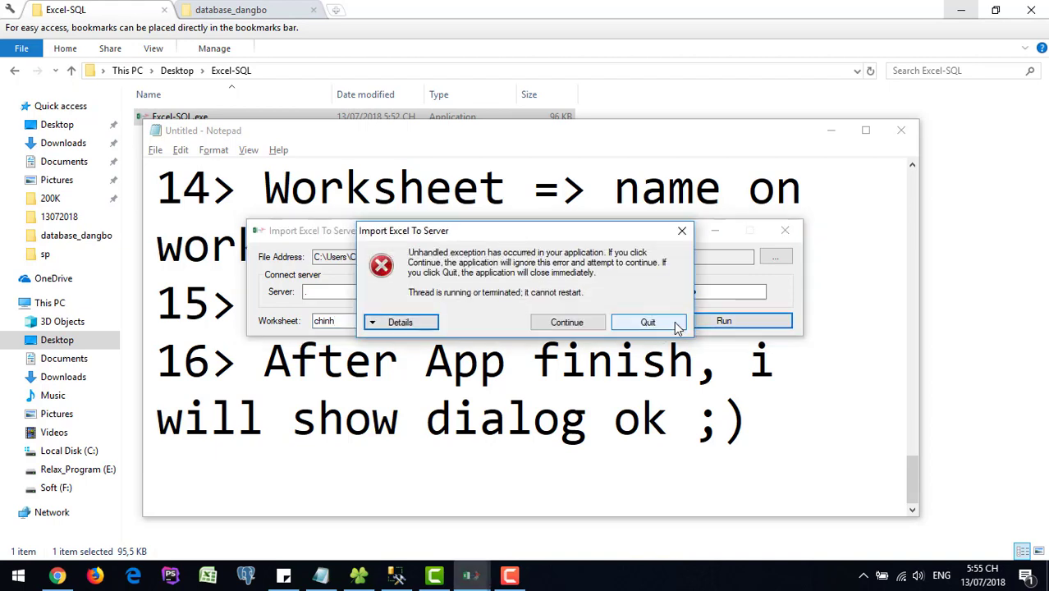
{"action": "left_click", "coordinate": [649, 322]}
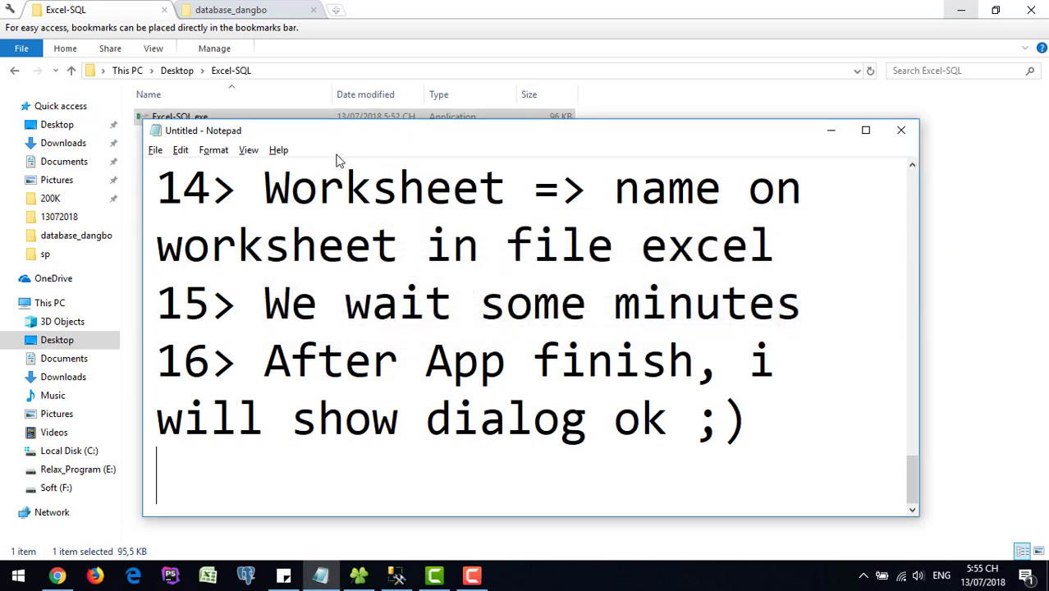
Relaunch Excel-SQL.exe and load chinh.xlsx from the database_dangbo folder, listing the Excel 2007 and newer files
{"action": "double_click", "coordinate": [243, 118]}
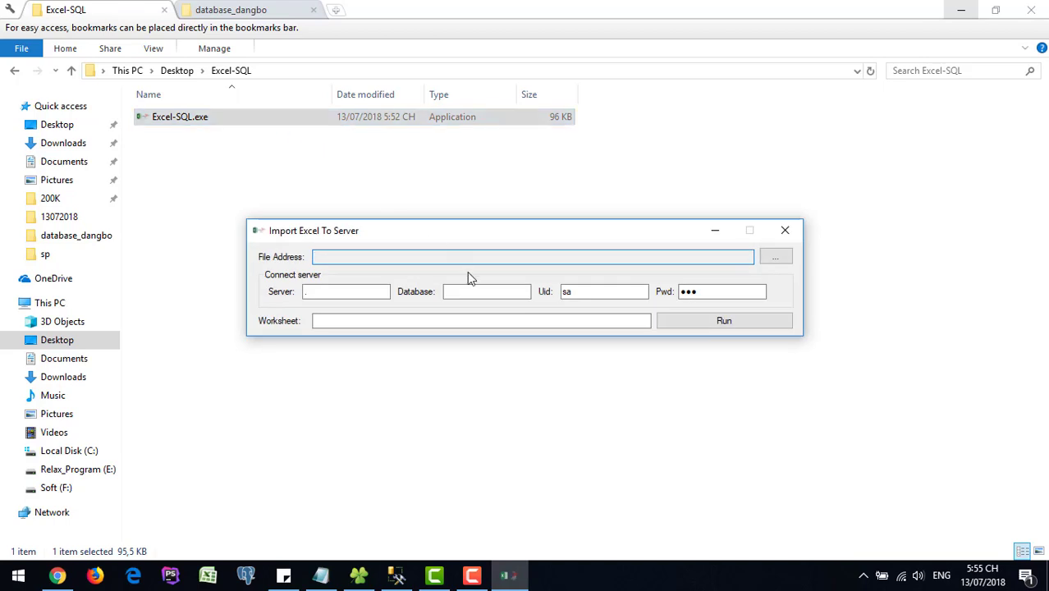
{"action": "left_click", "coordinate": [775, 257]}
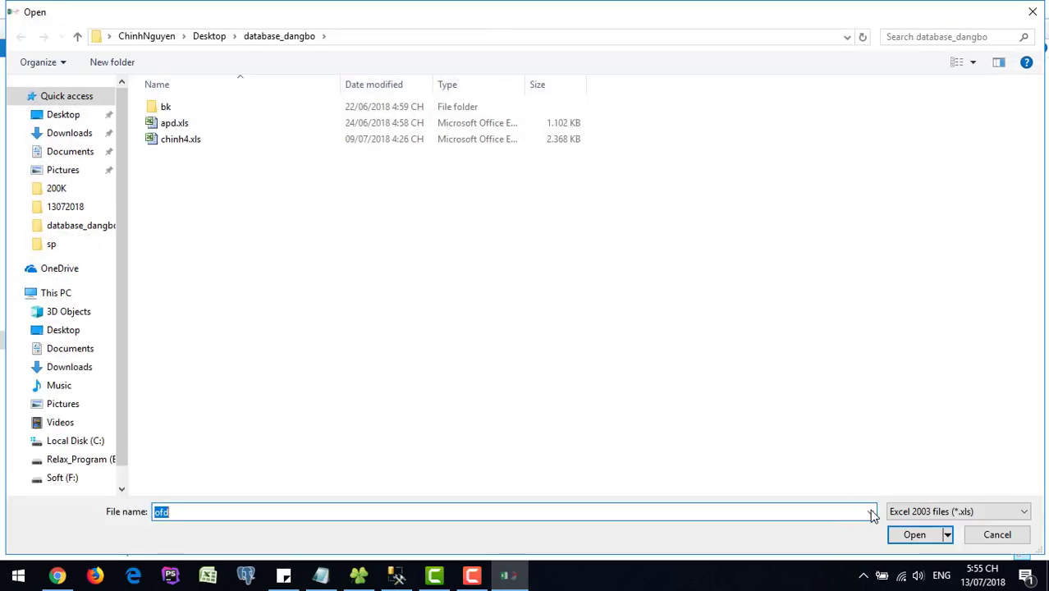
{"action": "left_click", "coordinate": [919, 511]}
{"action": "left_click", "coordinate": [936, 535]}
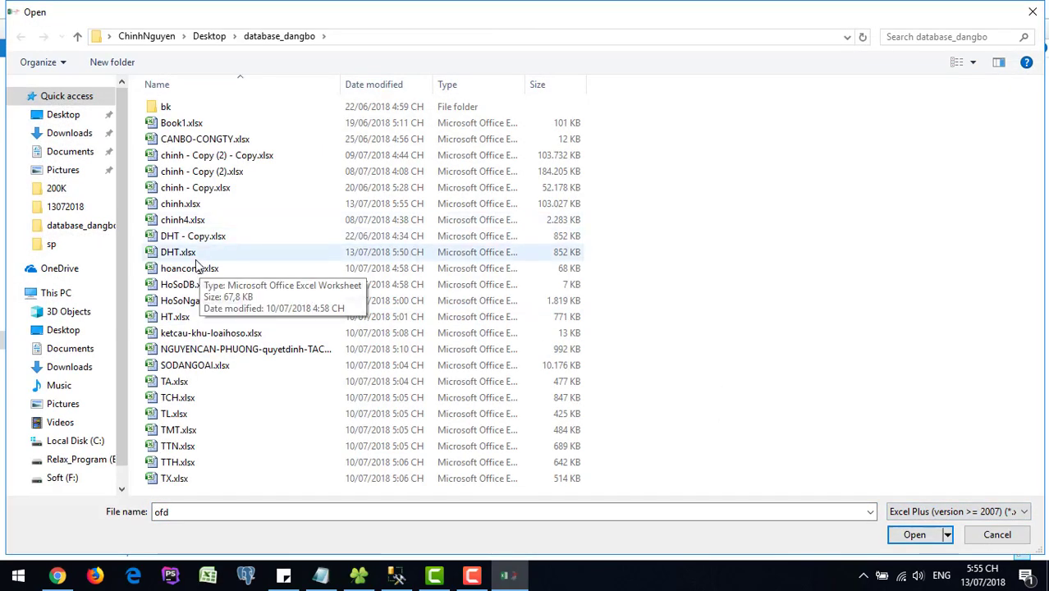
{"action": "double_click", "coordinate": [195, 205]}
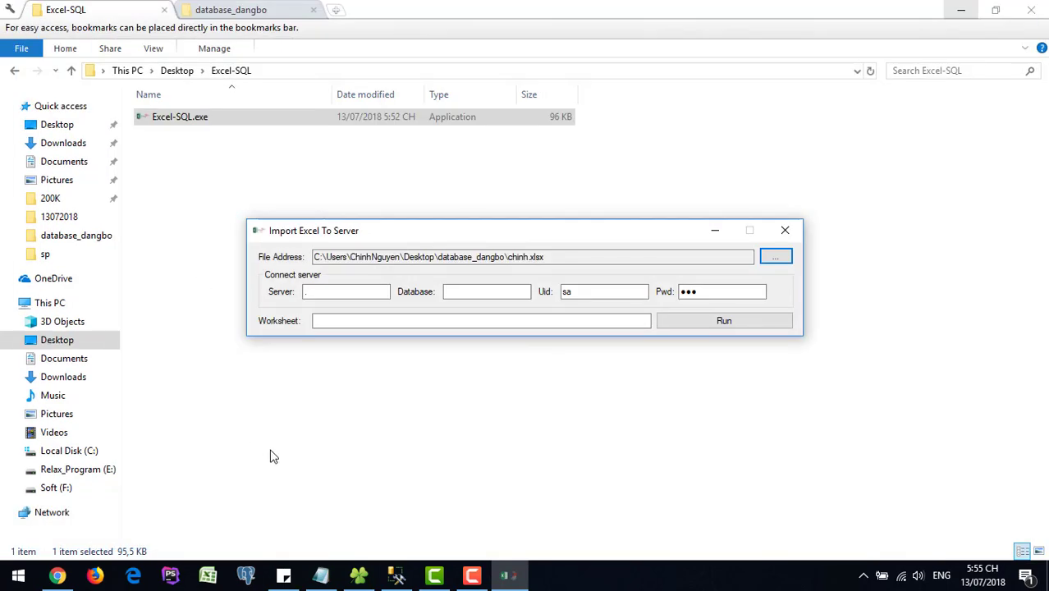
Switch to SQL Server Management Studio to check the target database name, and minimize it again
{"action": "left_click", "coordinate": [396, 574]}
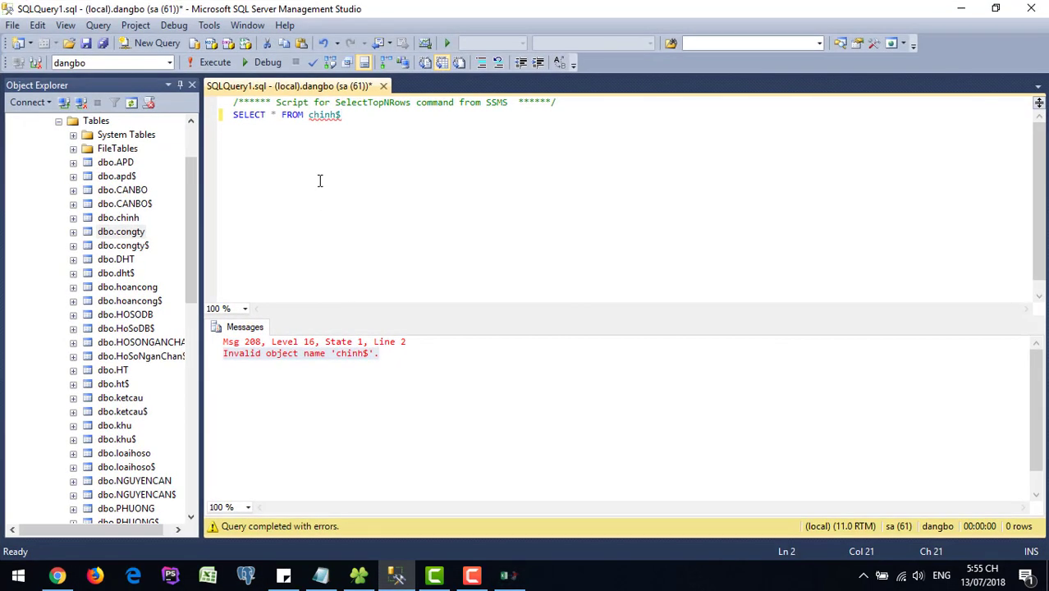
{"action": "left_click", "coordinate": [220, 68]}
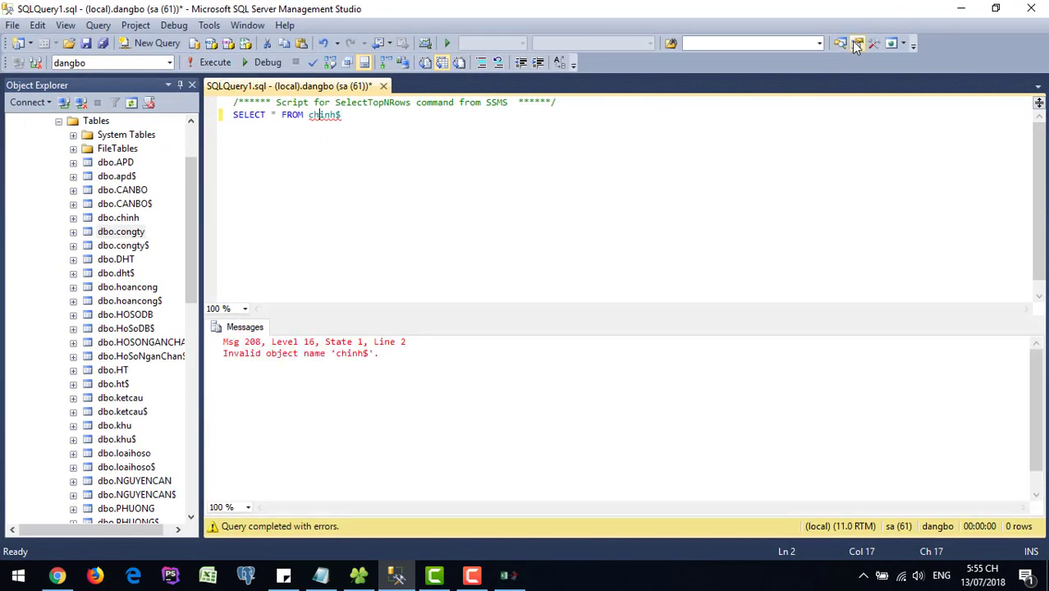
{"action": "left_click", "coordinate": [959, 10]}
Set the import form's database to dangbo and the worksheet to chinh, and run the import
{"action": "left_click", "coordinate": [505, 293]}
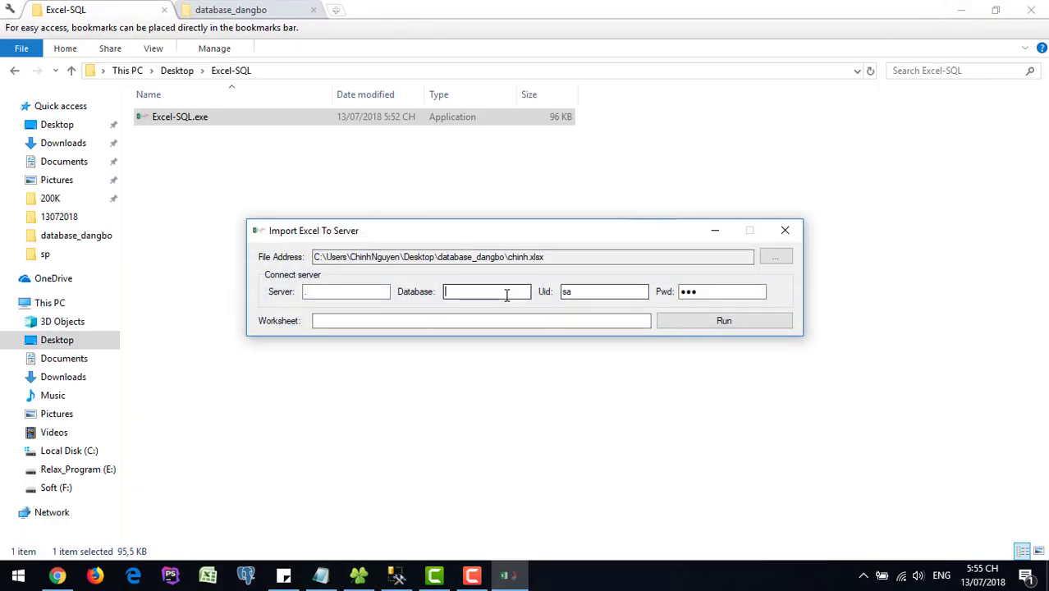
{"action": "type", "text": "dangbo"}
{"action": "key", "text": "Tab"}
{"action": "key", "text": "Tab"}
{"action": "key", "text": "Tab"}
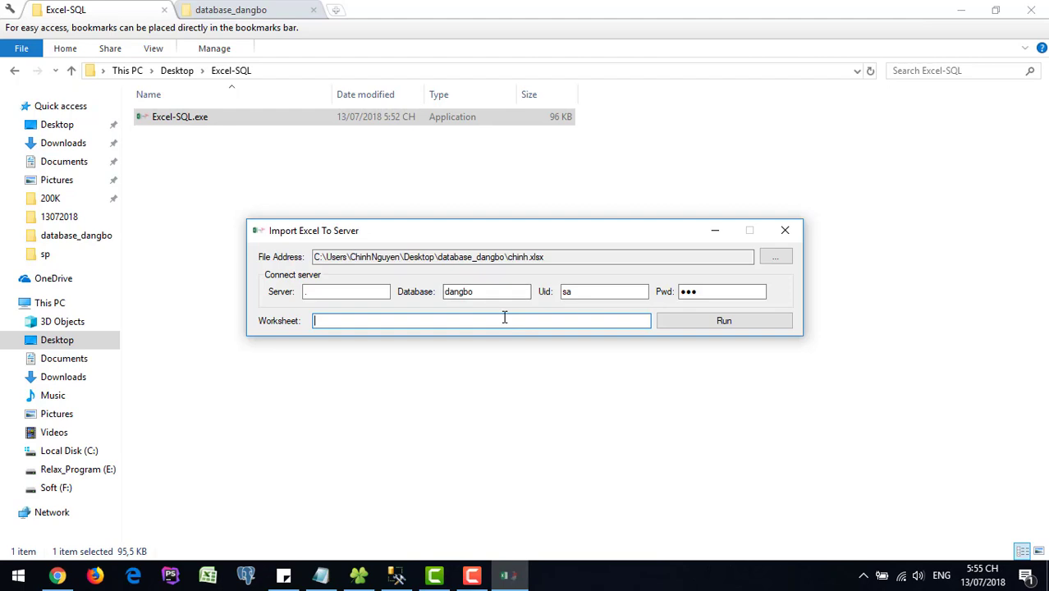
{"action": "type", "text": "chinh"}
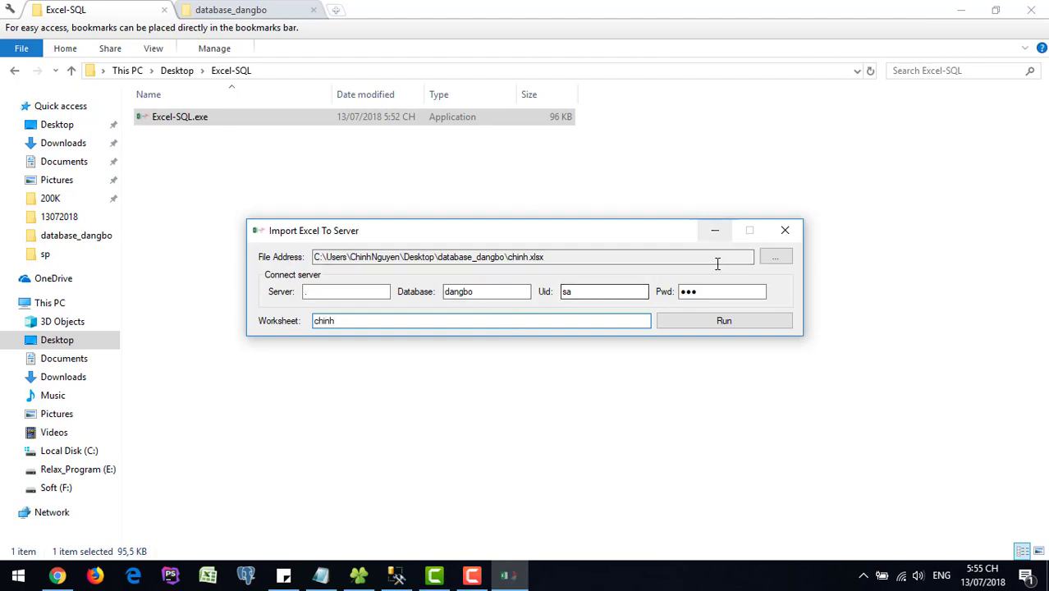
{"action": "left_click", "coordinate": [726, 325]}
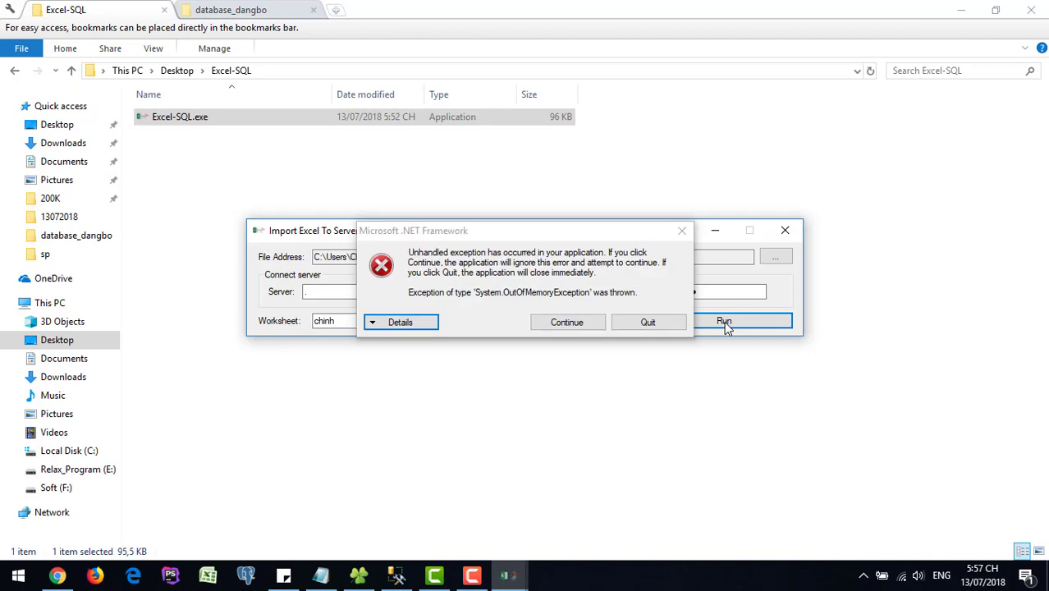
Dismiss the import exception and try to open chinh.xlsx from the database_dangbo folder in Excel, cancelling the file-in-use prompt
{"action": "left_click", "coordinate": [574, 322]}
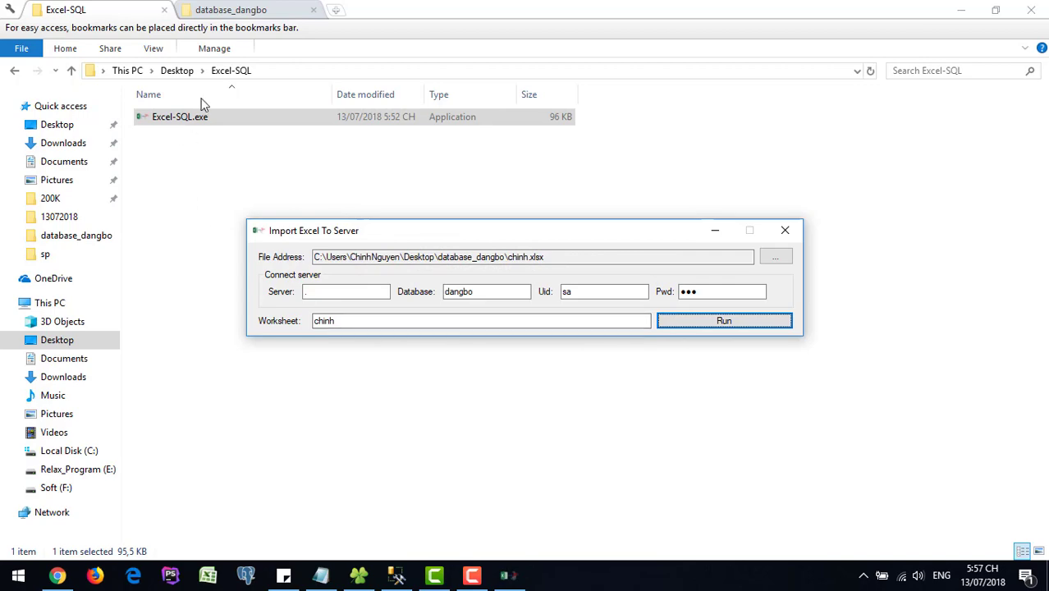
{"action": "left_click", "coordinate": [242, 15]}
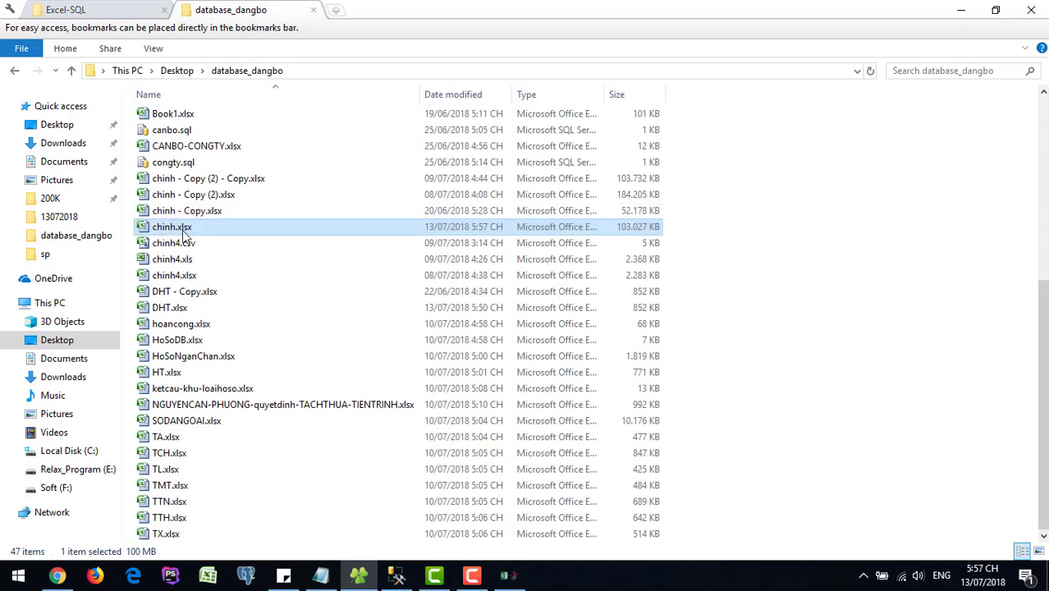
{"action": "double_click", "coordinate": [182, 228]}
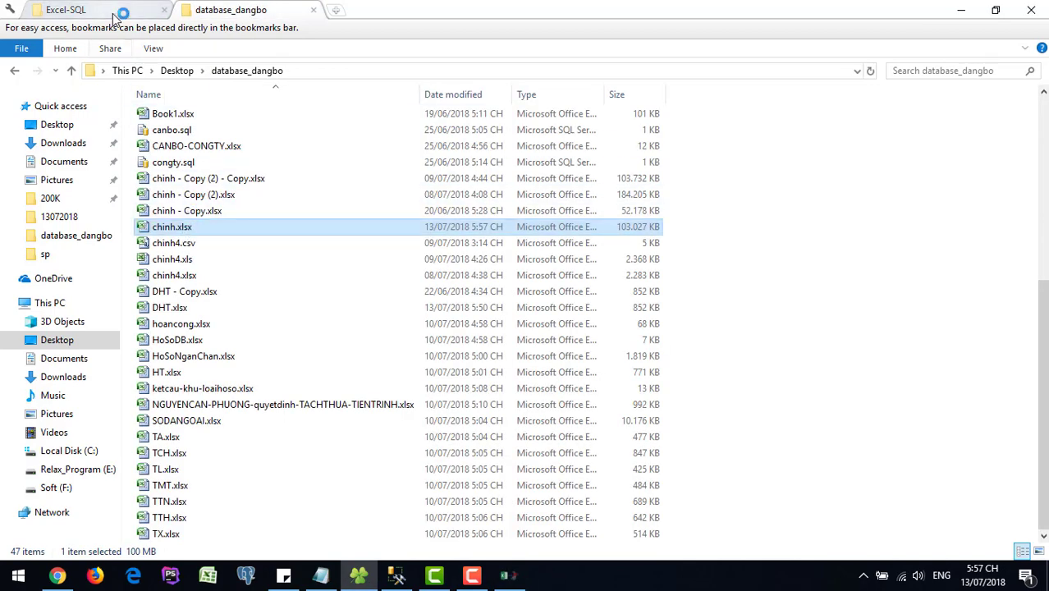
{"action": "left_click", "coordinate": [121, 14]}
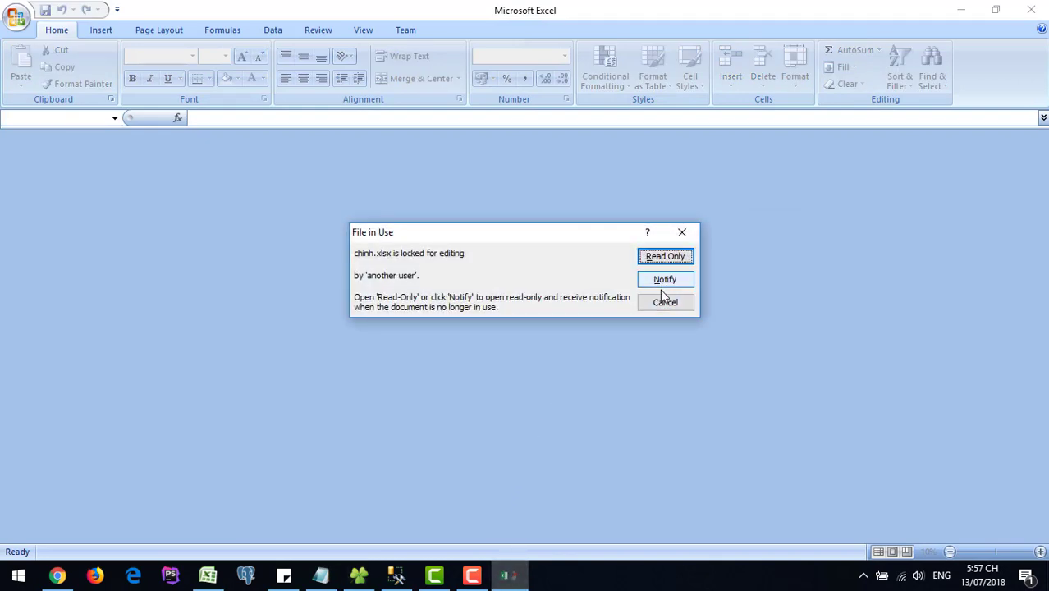
{"action": "left_click", "coordinate": [666, 303]}
Close the import program and the empty Excel window
{"action": "left_click", "coordinate": [517, 573]}
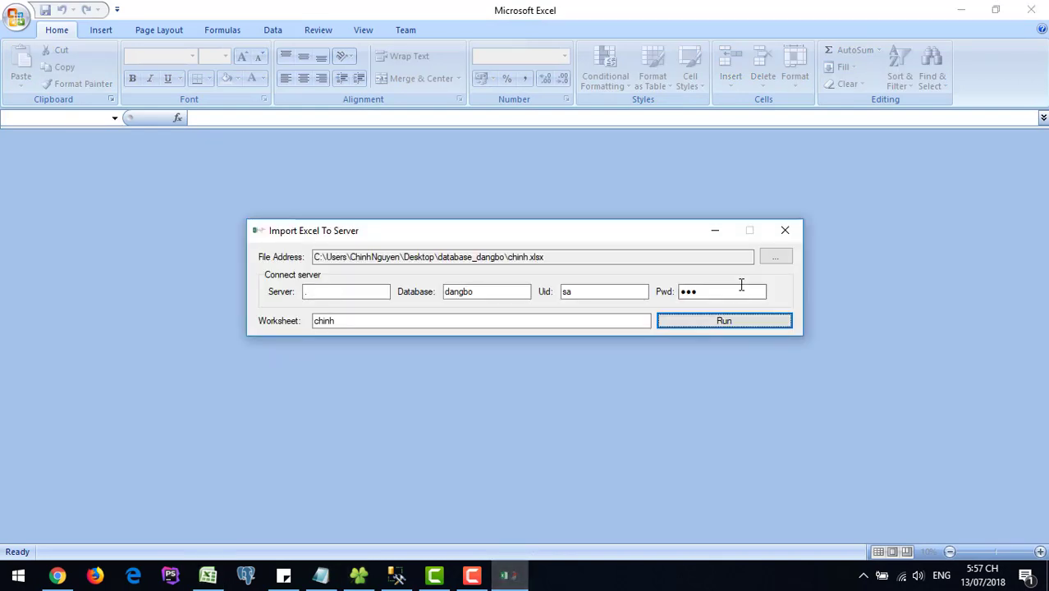
{"action": "left_click", "coordinate": [778, 229]}
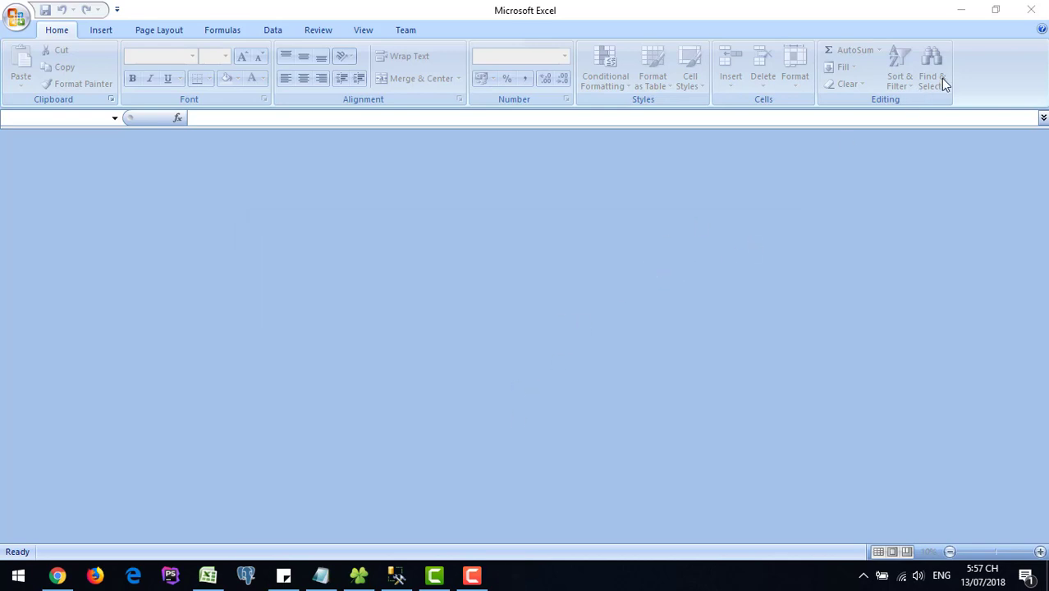
{"action": "left_click", "coordinate": [1032, 9]}
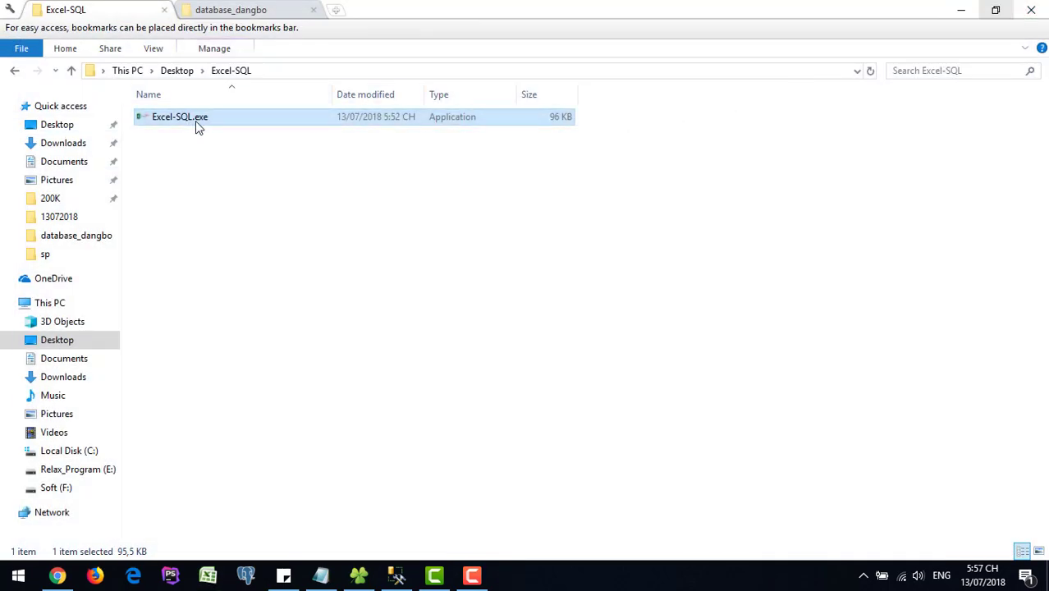
Open chinh.xlsx from the database_dangbo folder in Excel and go to cell A1 of worksheet chinh
{"action": "left_click", "coordinate": [231, 9]}
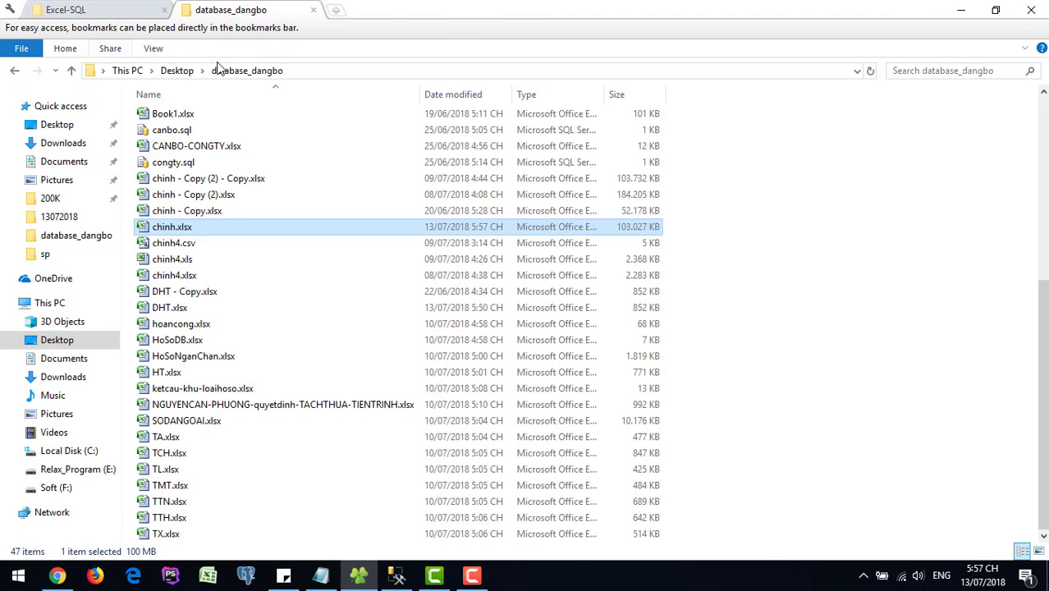
{"action": "double_click", "coordinate": [175, 230]}
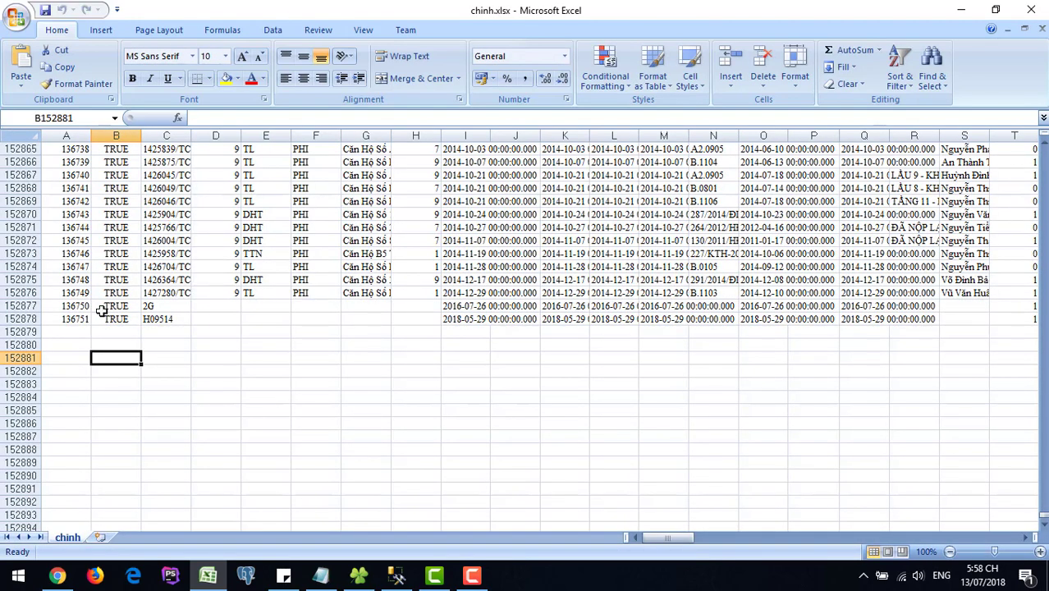
{"action": "left_click", "coordinate": [75, 318]}
{"action": "key", "text": "ctrl+Home"}
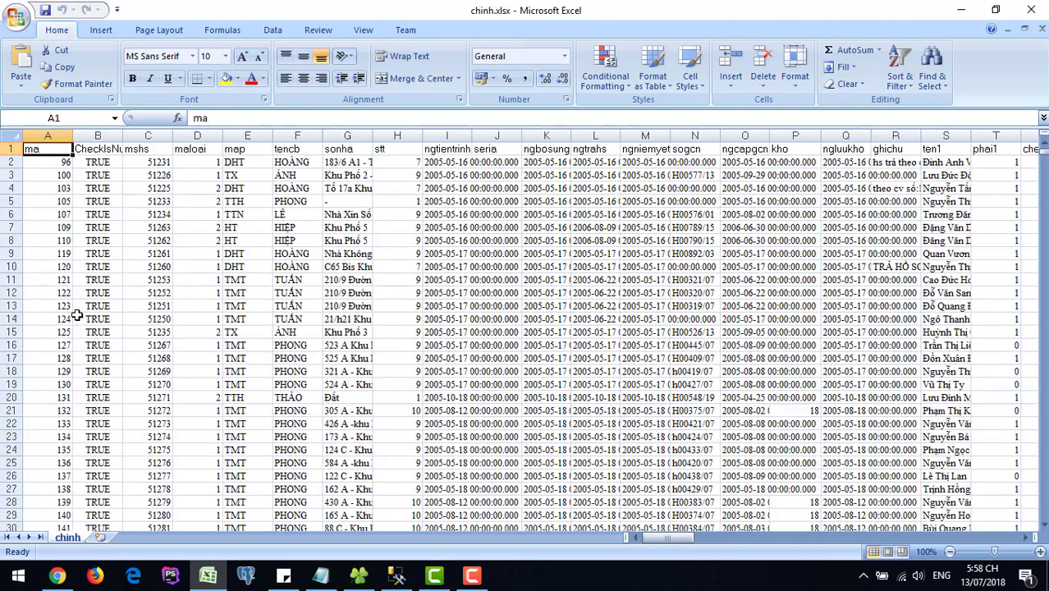
Leave chinh.xlsx open in Excel, start Excel-SQL.exe from the Excel-SQL folder and set the database to dangbo
{"action": "left_click", "coordinate": [961, 10]}
{"action": "left_click", "coordinate": [117, 10]}
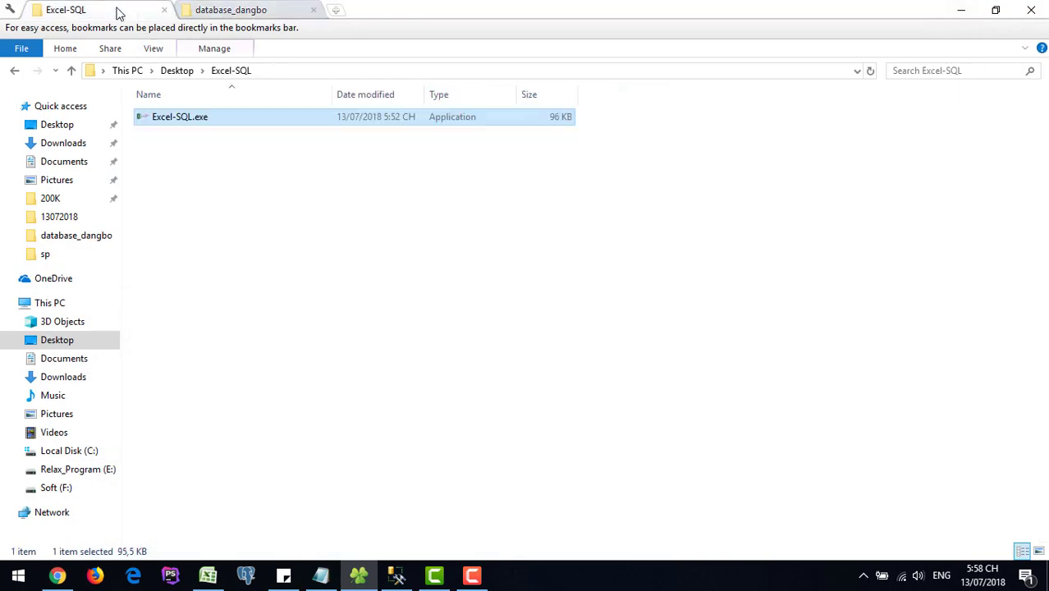
{"action": "double_click", "coordinate": [174, 117]}
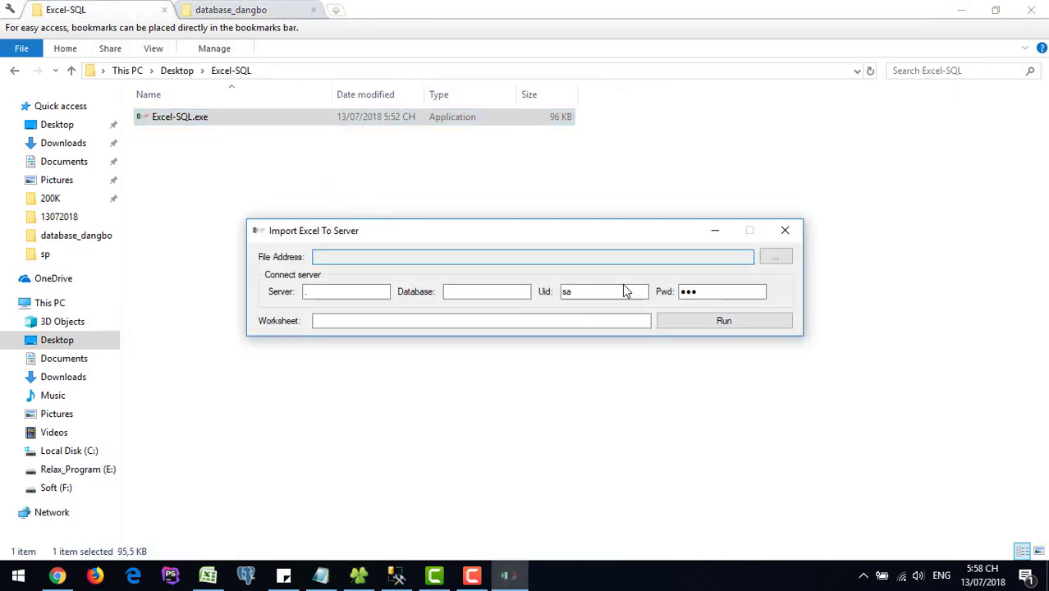
{"action": "left_click", "coordinate": [515, 289]}
{"action": "type", "text": "da"}
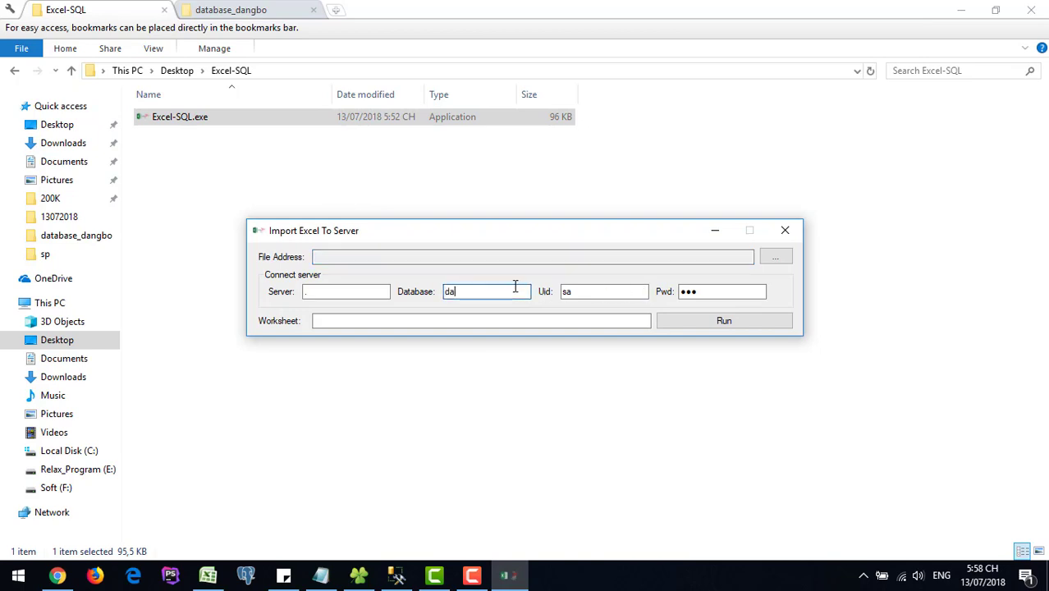
{"action": "type", "text": "nbo"}
{"action": "left_click", "coordinate": [457, 292]}
{"action": "type", "text": "g"}
Choose chinh.xlsx from the database_dangbo folder as the import file, with the file filter set to Excel Plus (version >= 2007)
{"action": "left_click", "coordinate": [775, 257]}
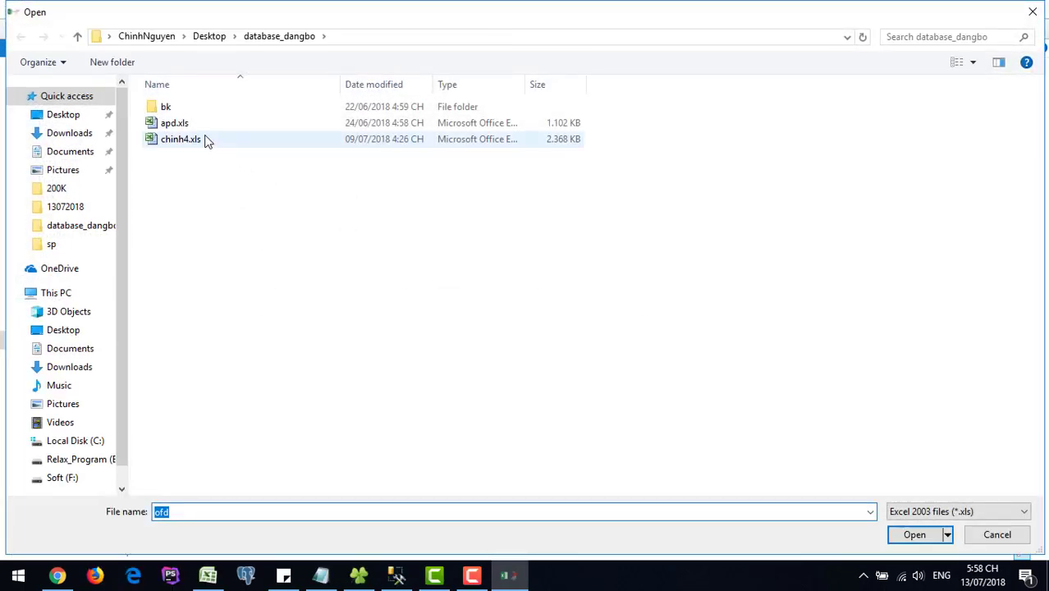
{"action": "left_click", "coordinate": [913, 513]}
{"action": "left_click", "coordinate": [920, 537]}
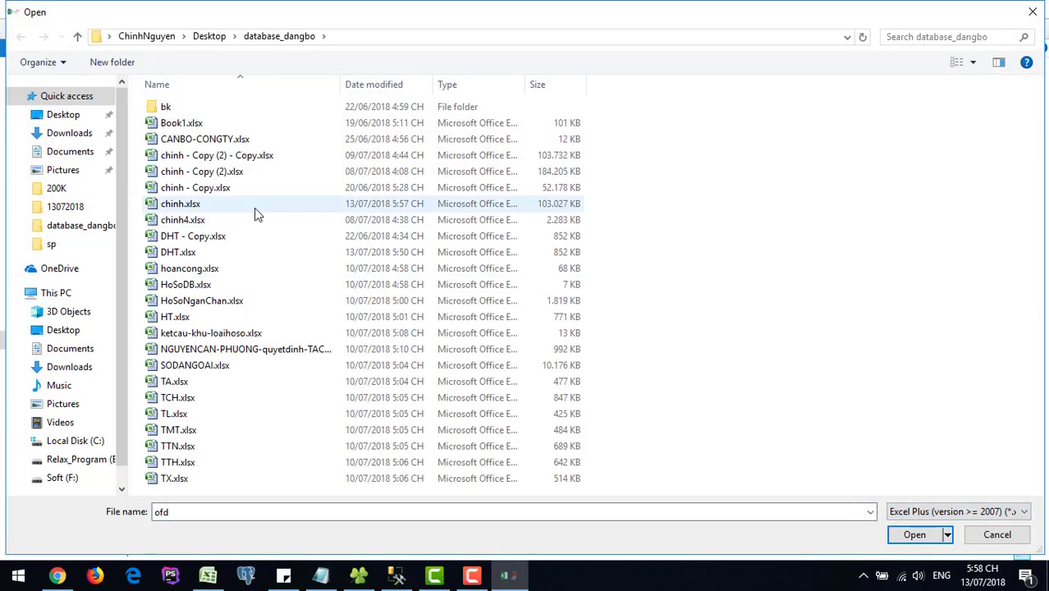
{"action": "double_click", "coordinate": [183, 208]}
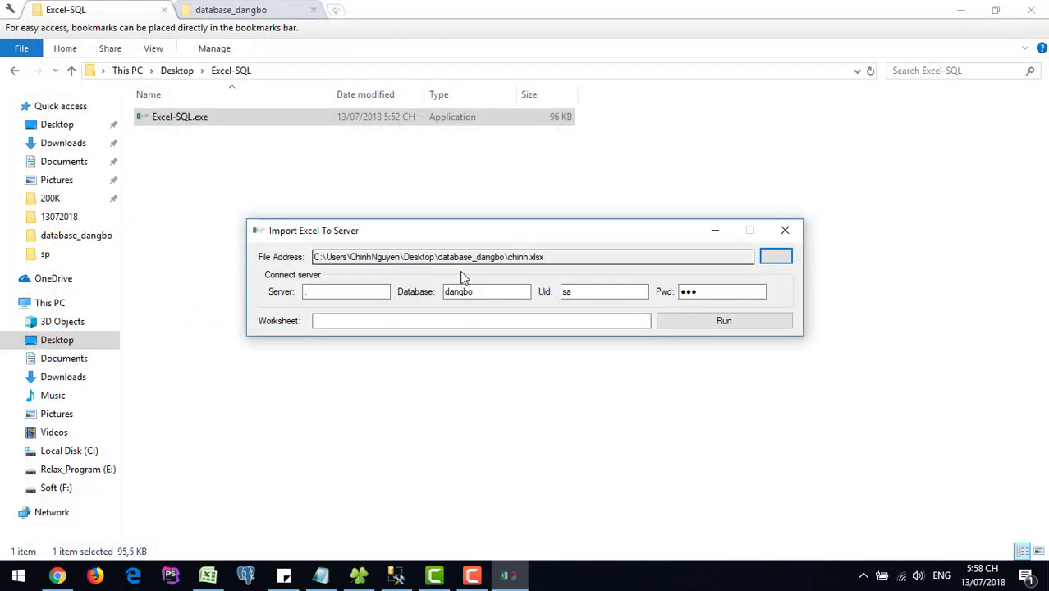
Set the worksheet to chinh and run the import, repeating the run once
{"action": "left_click", "coordinate": [436, 321]}
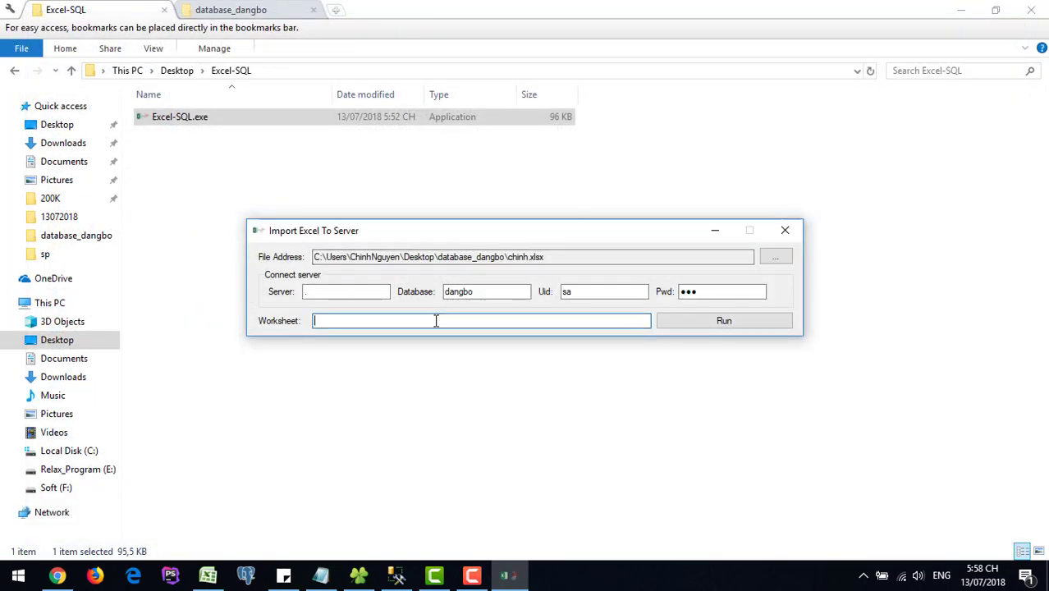
{"action": "type", "text": "chinh"}
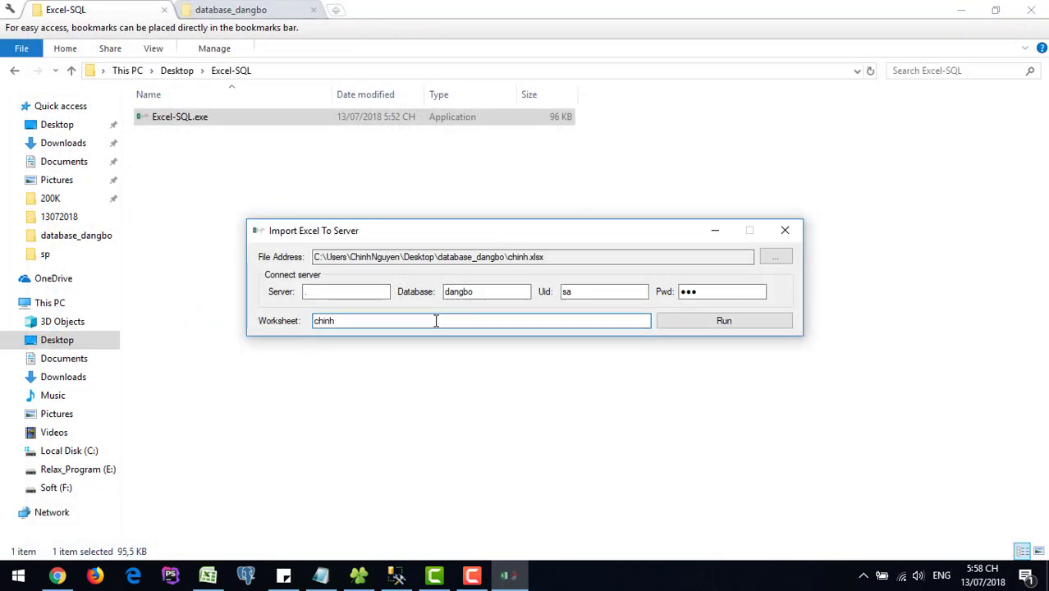
{"action": "left_click", "coordinate": [684, 325]}
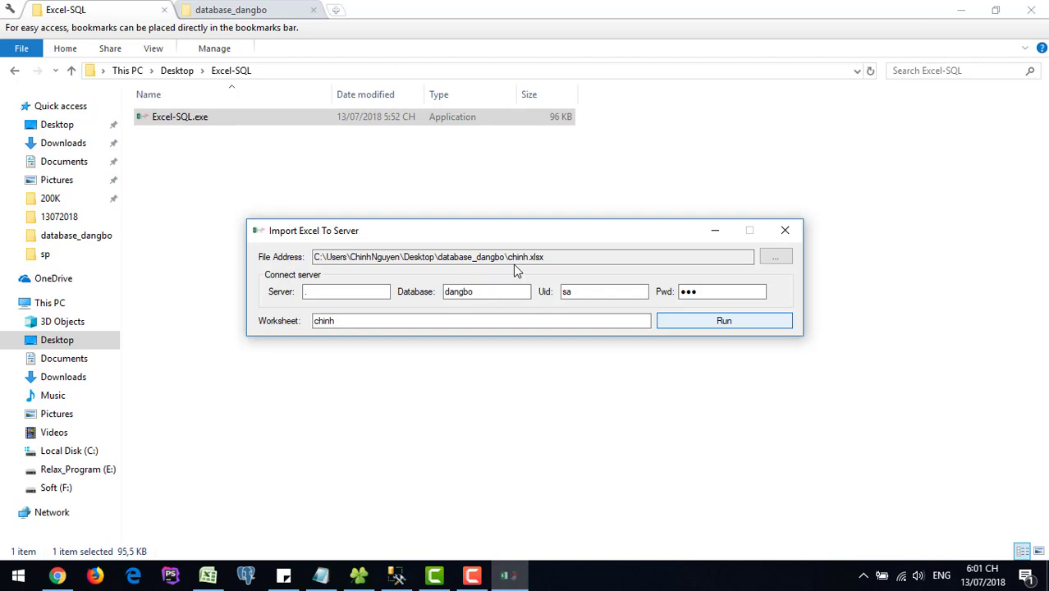
{"action": "left_click", "coordinate": [733, 321]}
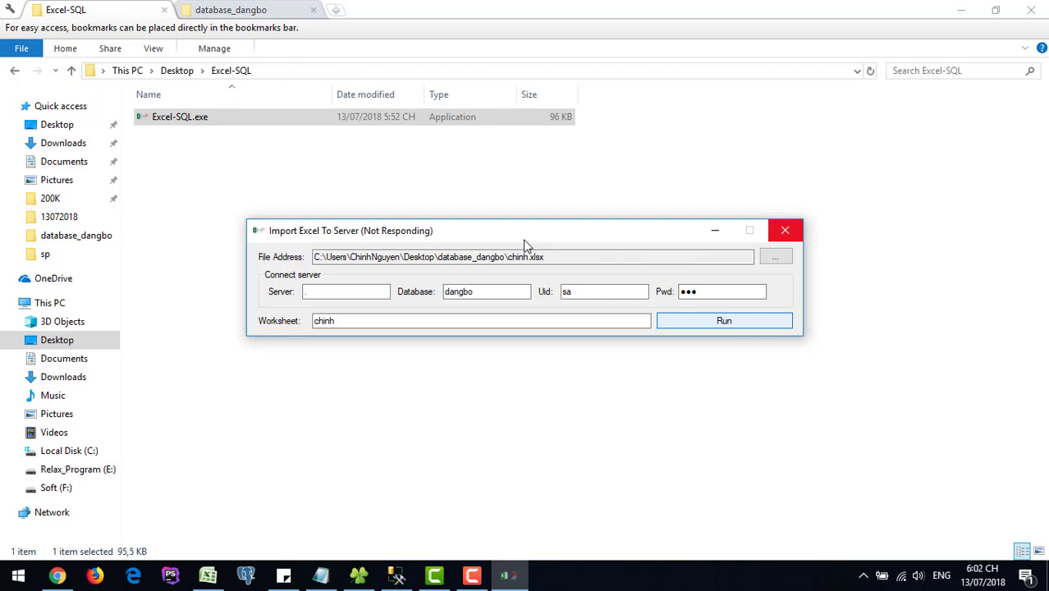
Switch to SQL Server Management Studio and execute the query SELECT * FROM chinh$ on the dangbo database
{"action": "left_click", "coordinate": [397, 576]}
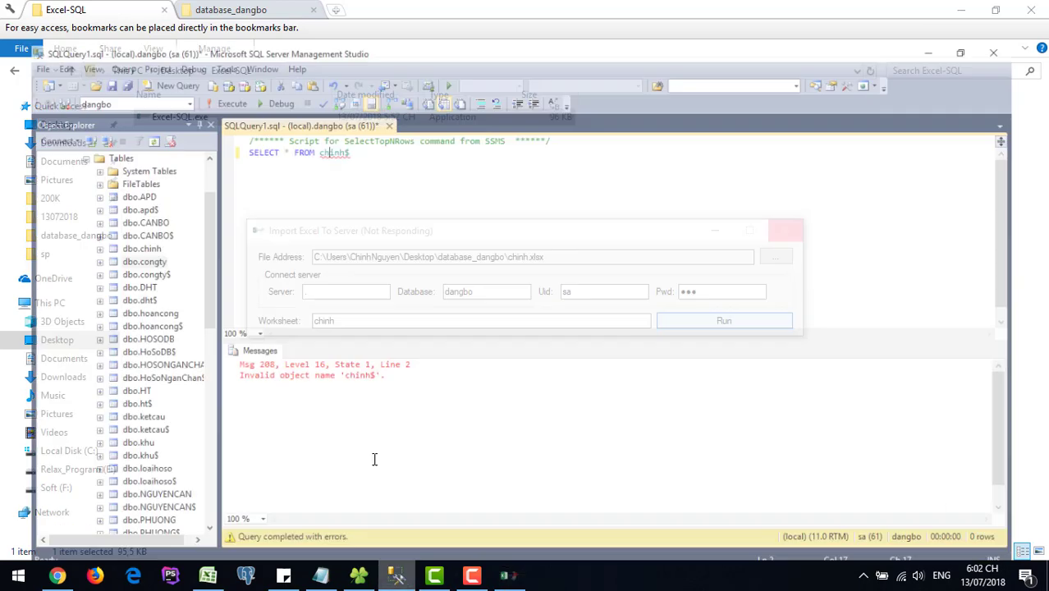
{"action": "left_click", "coordinate": [215, 63]}
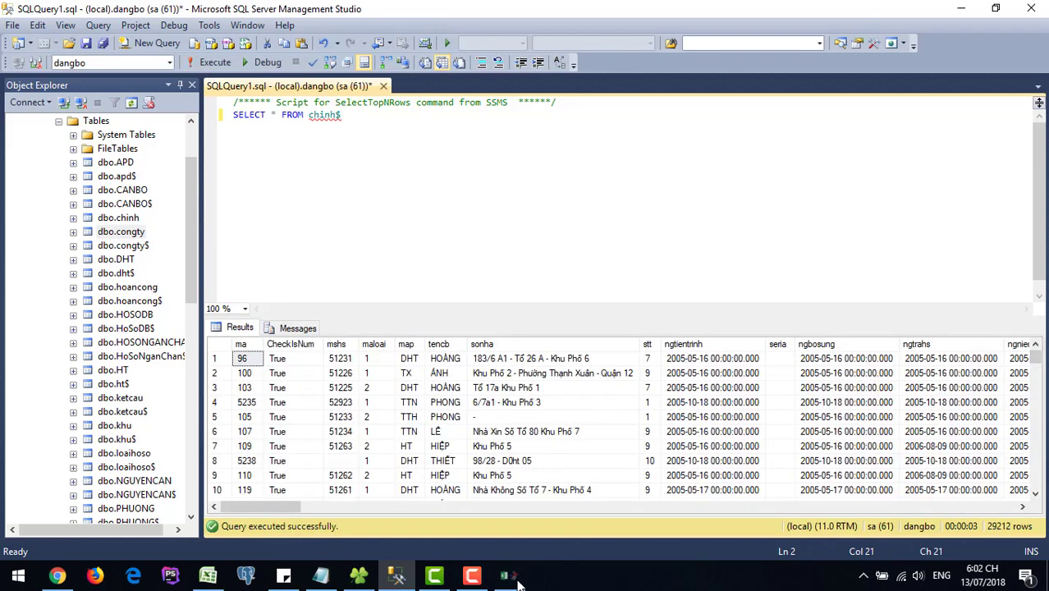
Switch to Notepad and start note 17 with the text "17> If App show dialog ("
{"action": "left_click", "coordinate": [324, 576]}
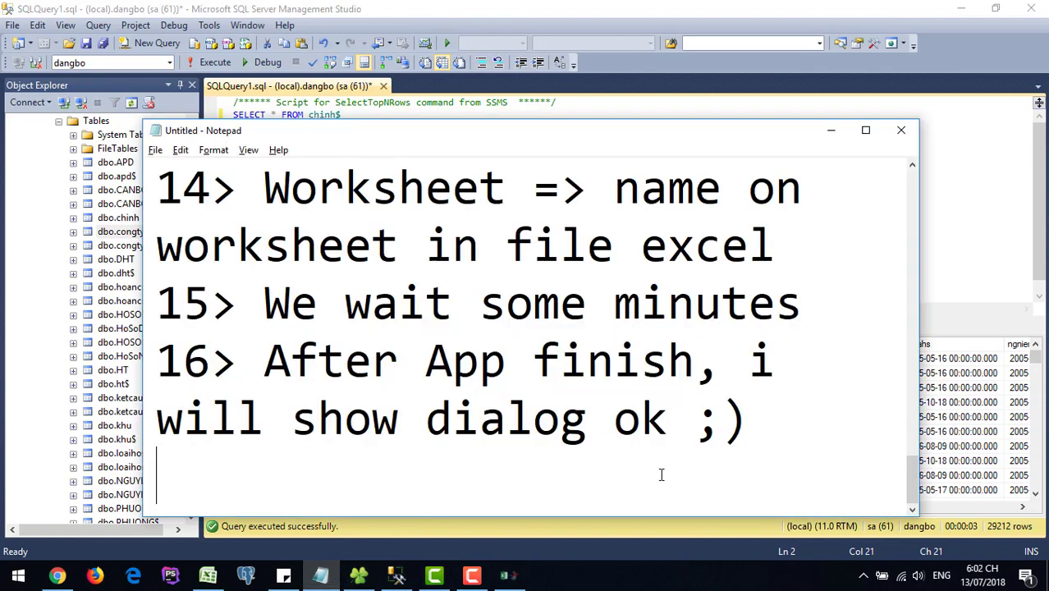
{"action": "type", "text": "17> "}
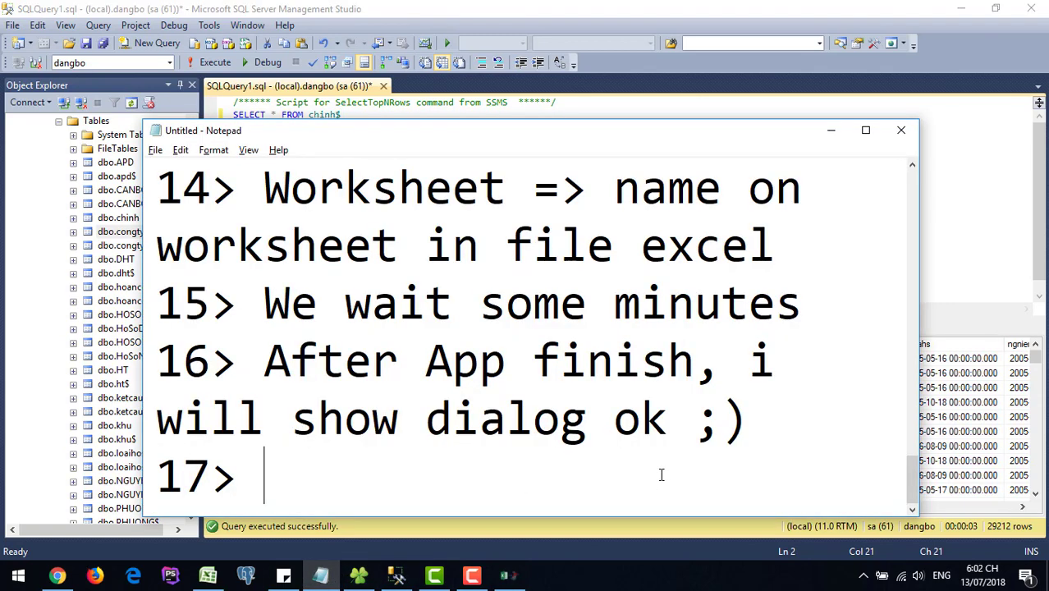
{"action": "type", "text": "If we"}
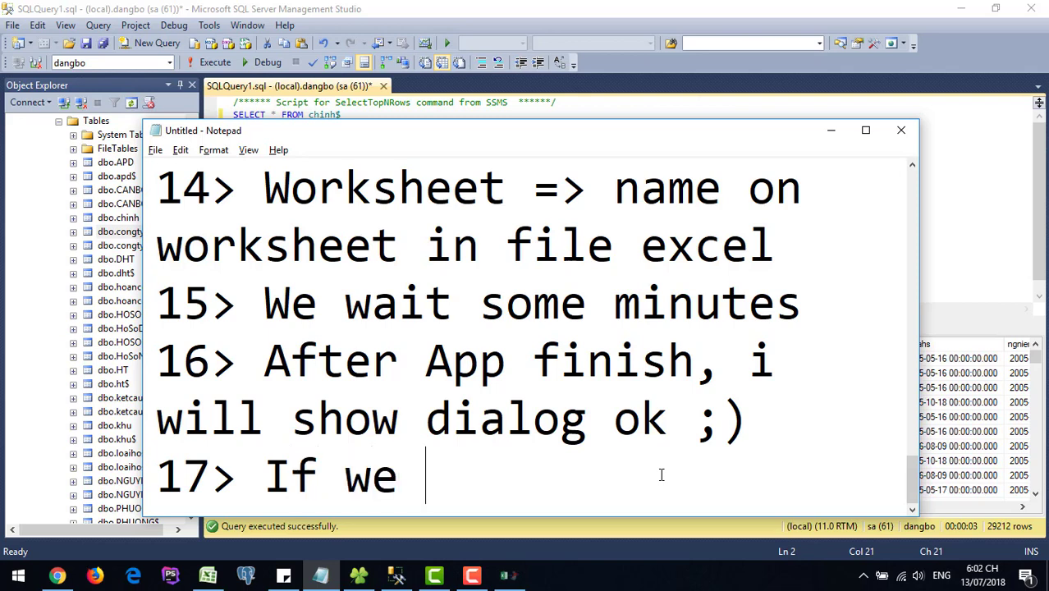
{"action": "key", "text": "BackSpace"}
{"action": "key", "text": "BackSpace"}
{"action": "key", "text": "BackSpace"}
{"action": "type", "text": "A"}
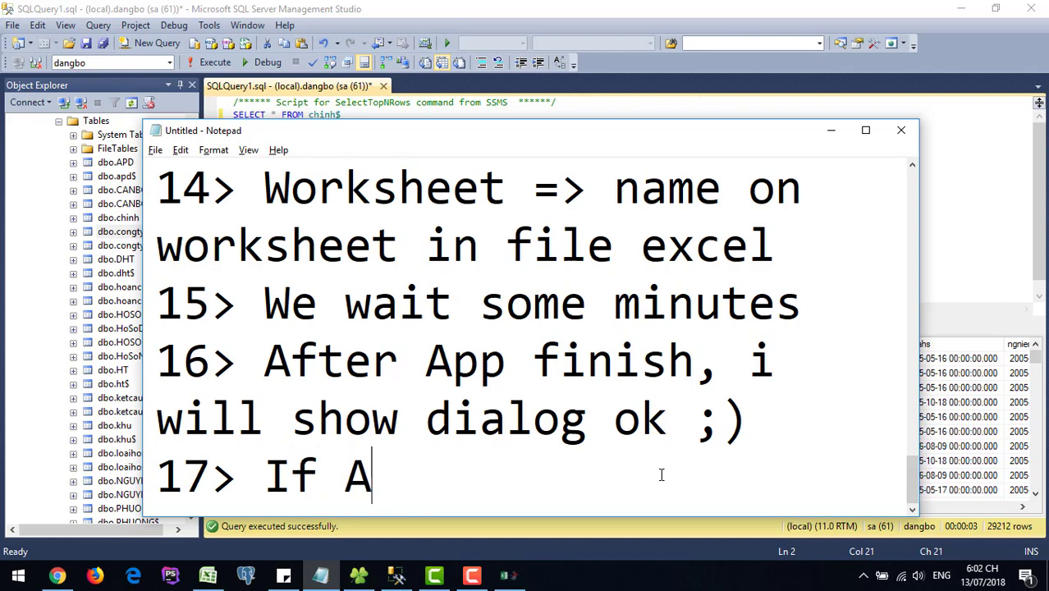
{"action": "type", "text": "pp show "}
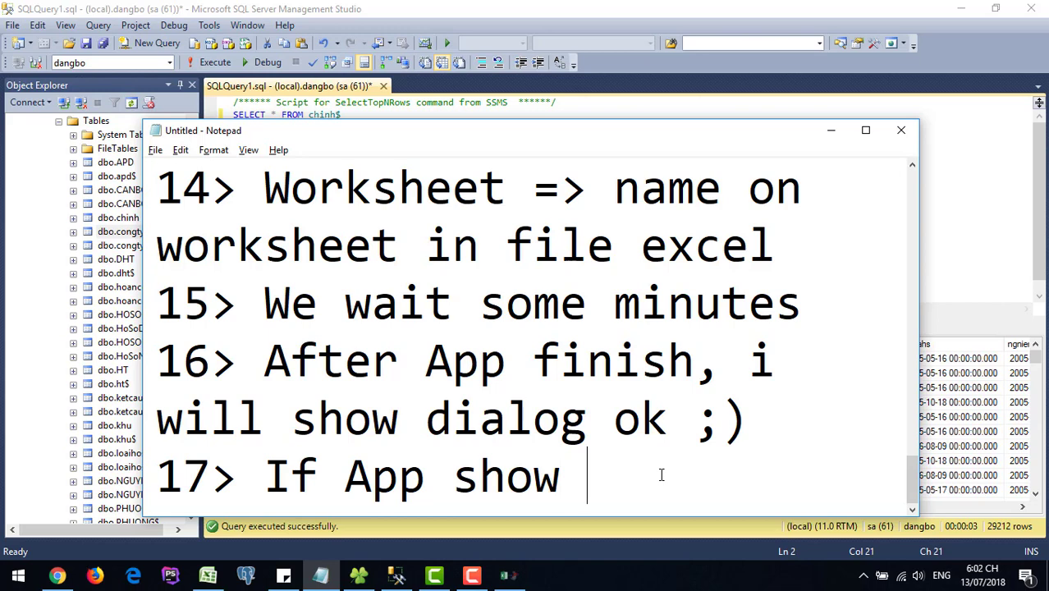
{"action": "type", "text": "dia"}
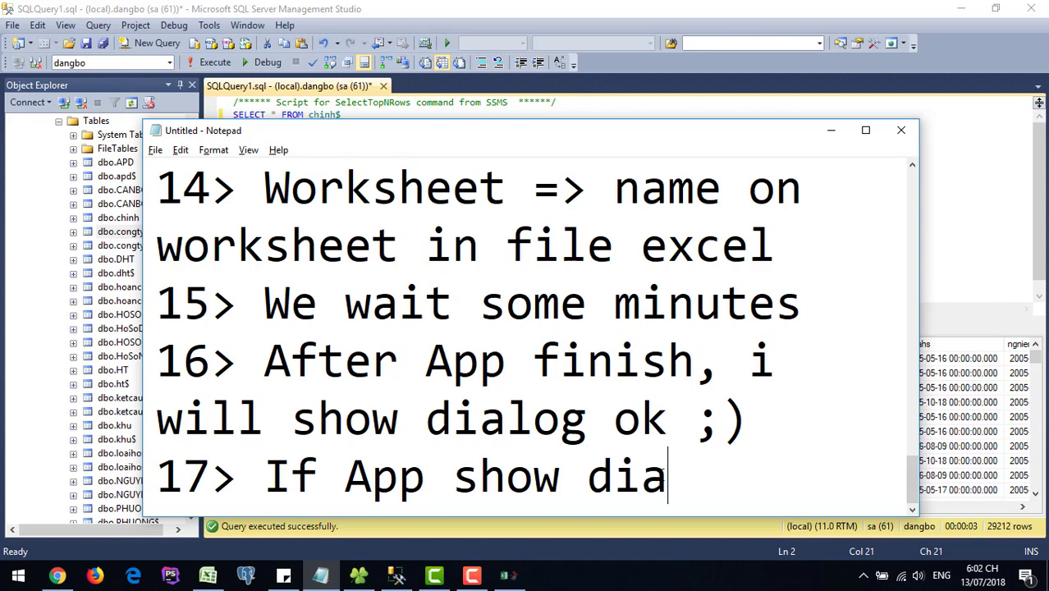
{"action": "type", "text": "log ("}
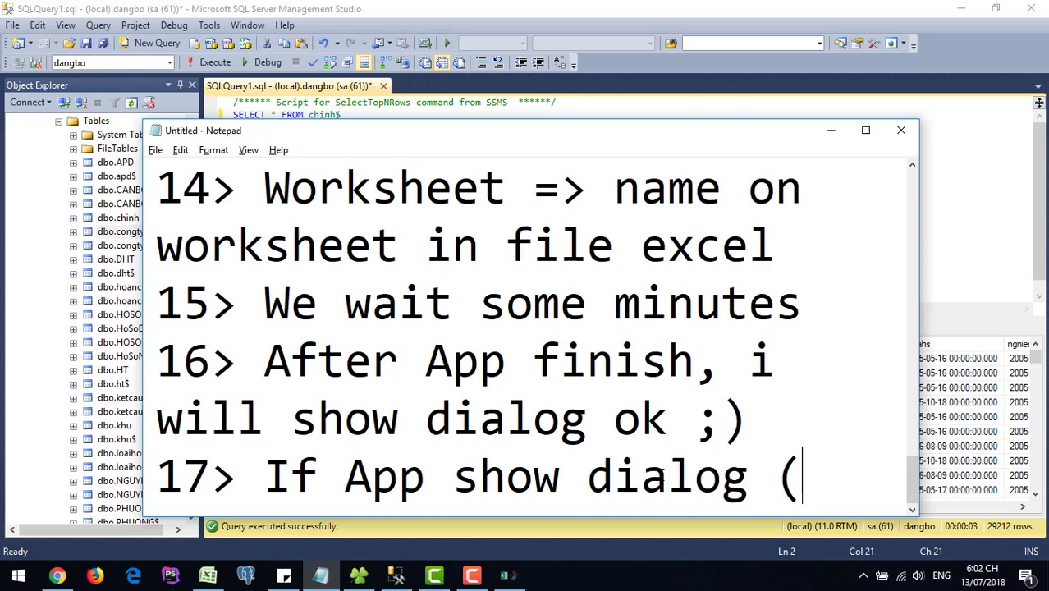
Complete note 17 with "Time out => You should open file excel fist)" and start a new line
{"action": "type", "text": "Time "}
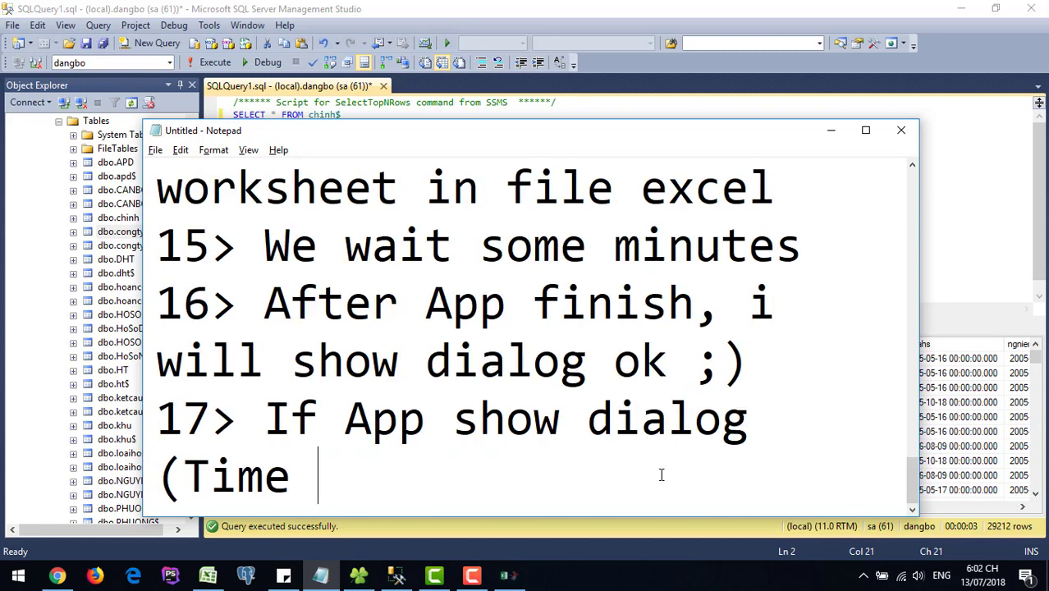
{"action": "type", "text": "out =>"}
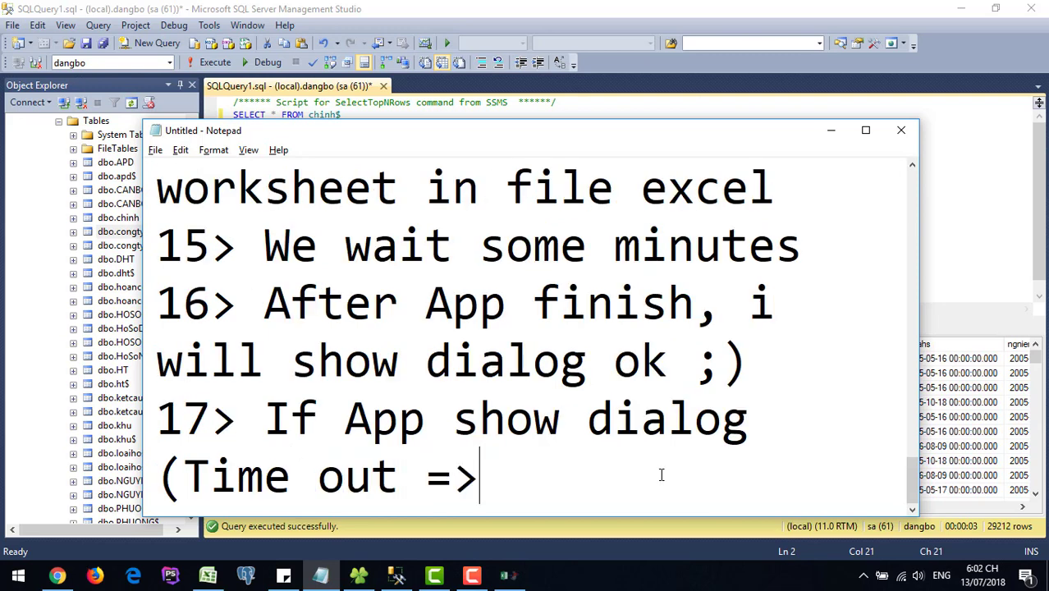
{"action": "type", "text": " You sh ou"}
{"action": "key", "text": "BackSpace"}
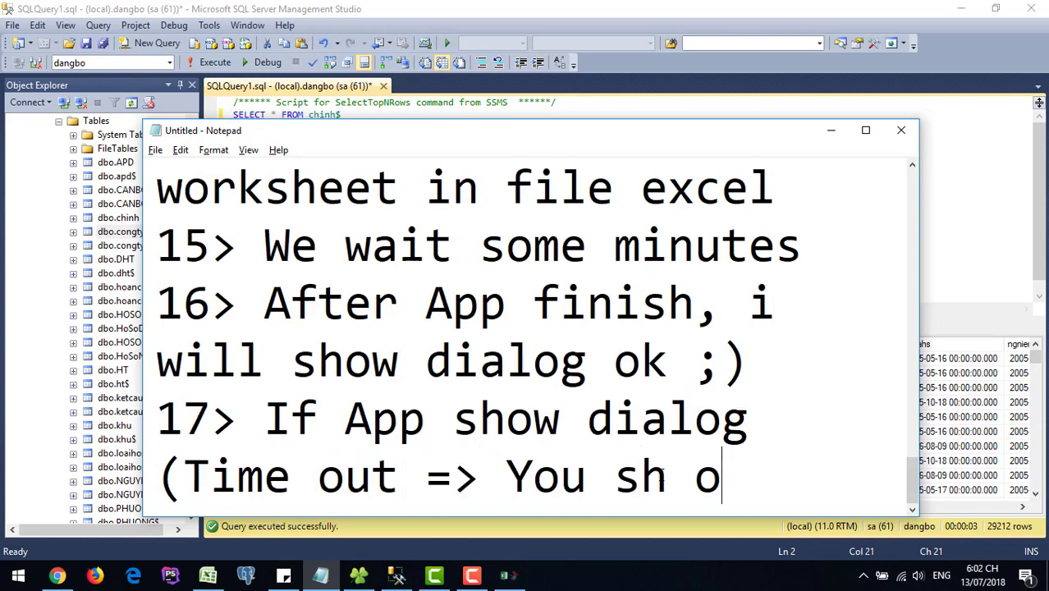
{"action": "key", "text": "BackSpace"}
{"action": "key", "text": "BackSpace"}
{"action": "type", "text": "ould open"}
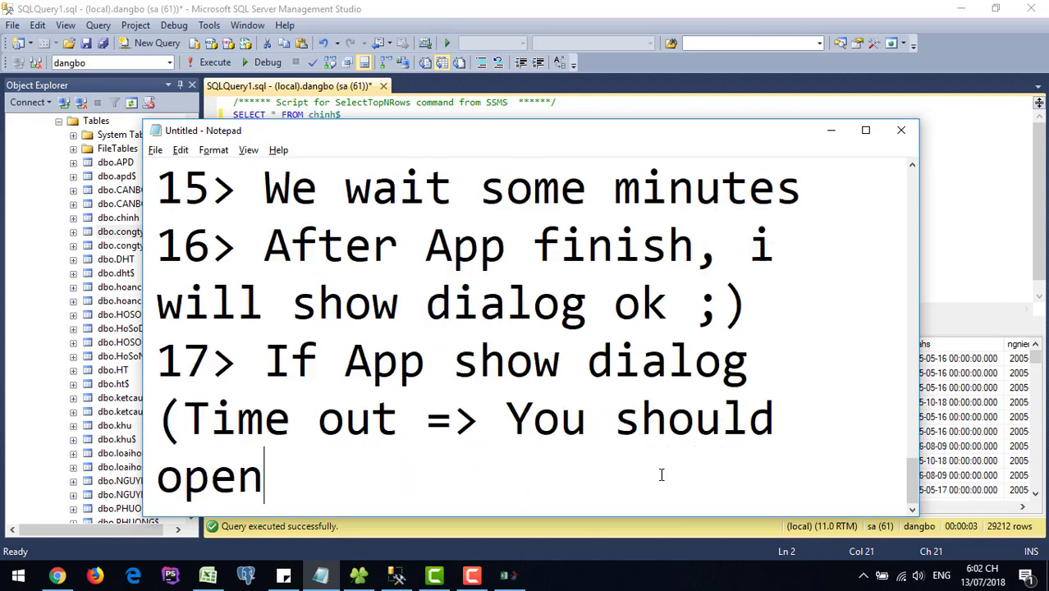
{"action": "type", "text": " file x"}
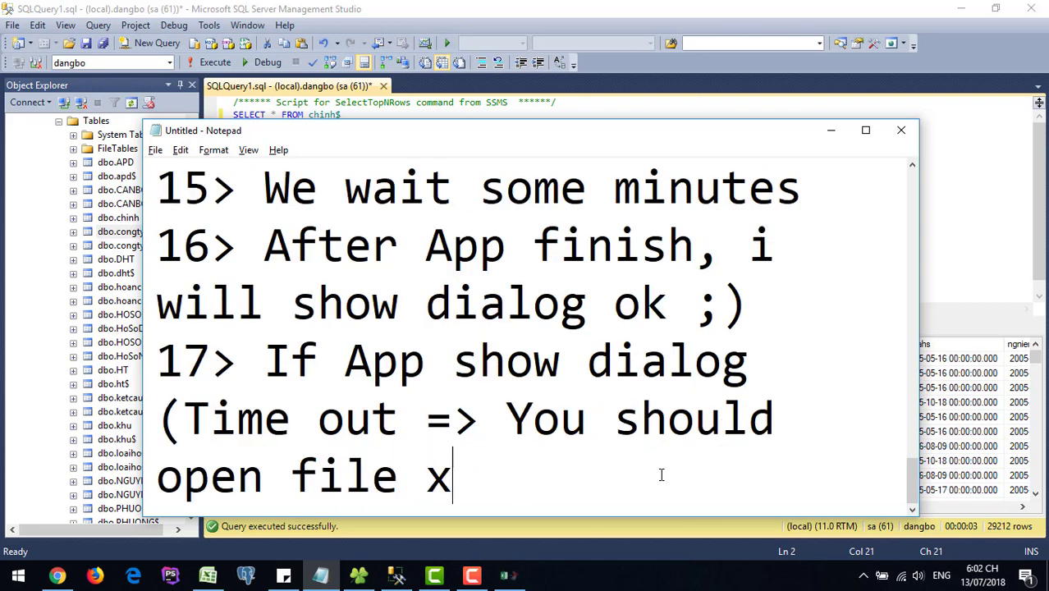
{"action": "key", "text": "BackSpace"}
{"action": "type", "text": "excel"}
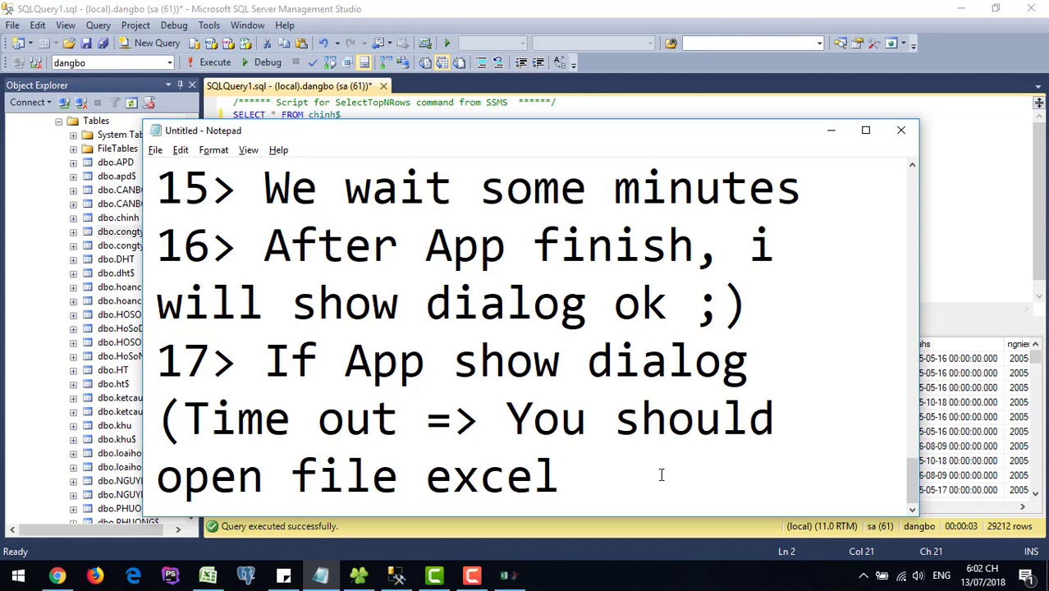
{"action": "type", "text": "fist"}
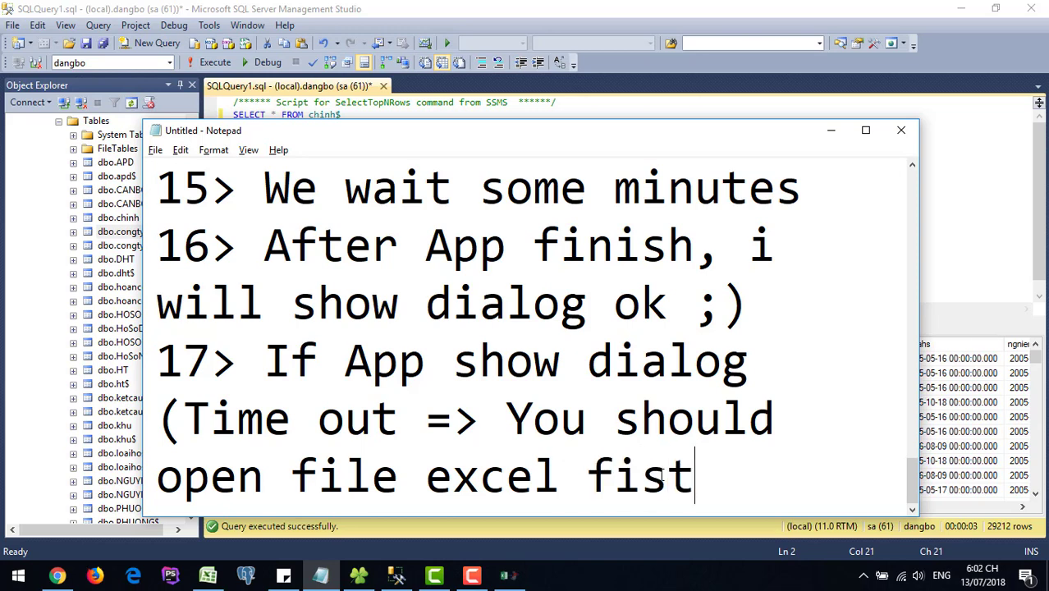
{"action": "type", "text": ")"}
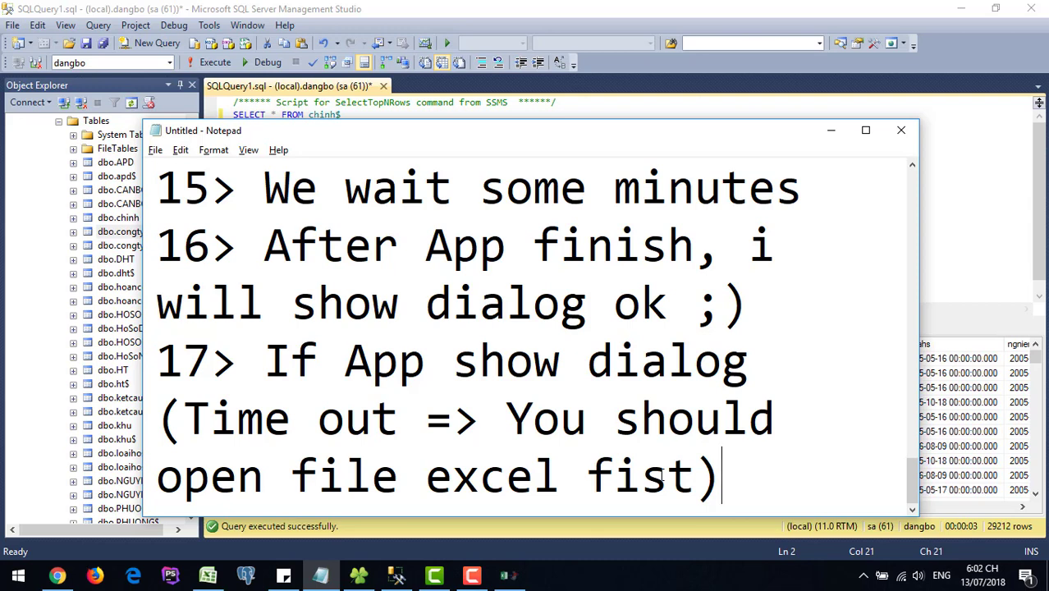
{"action": "key", "text": "Return"}
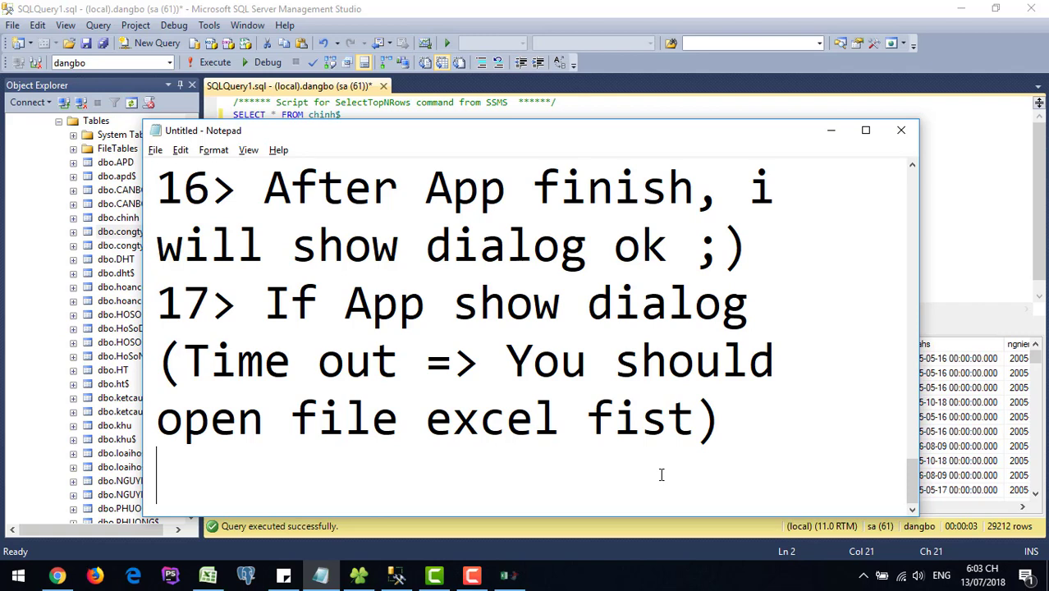
Return to SQL Server Management Studio and look through the rows returned from chinh$
{"action": "left_click", "coordinate": [1038, 365]}
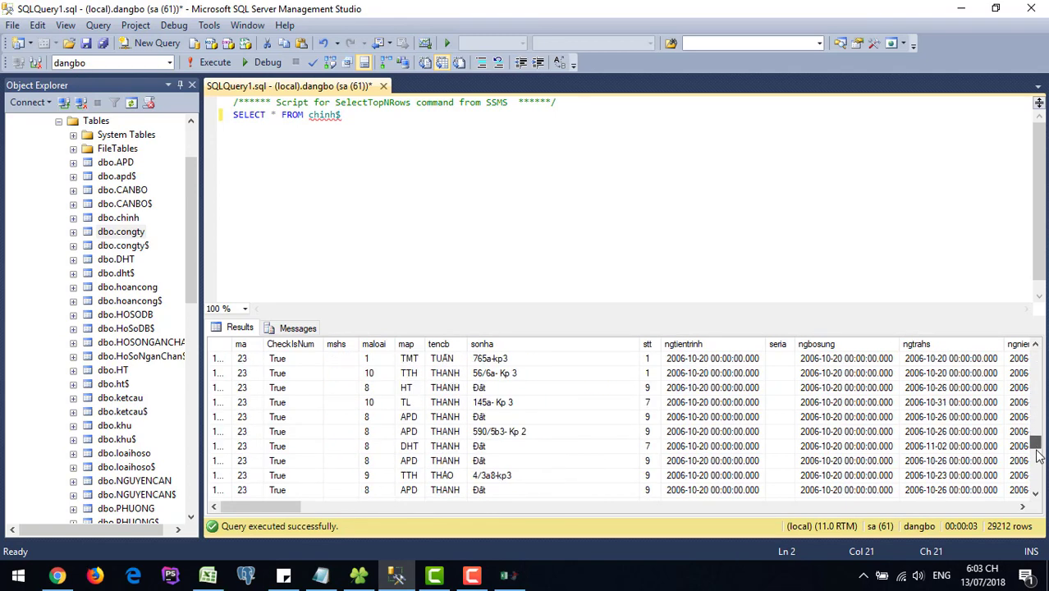